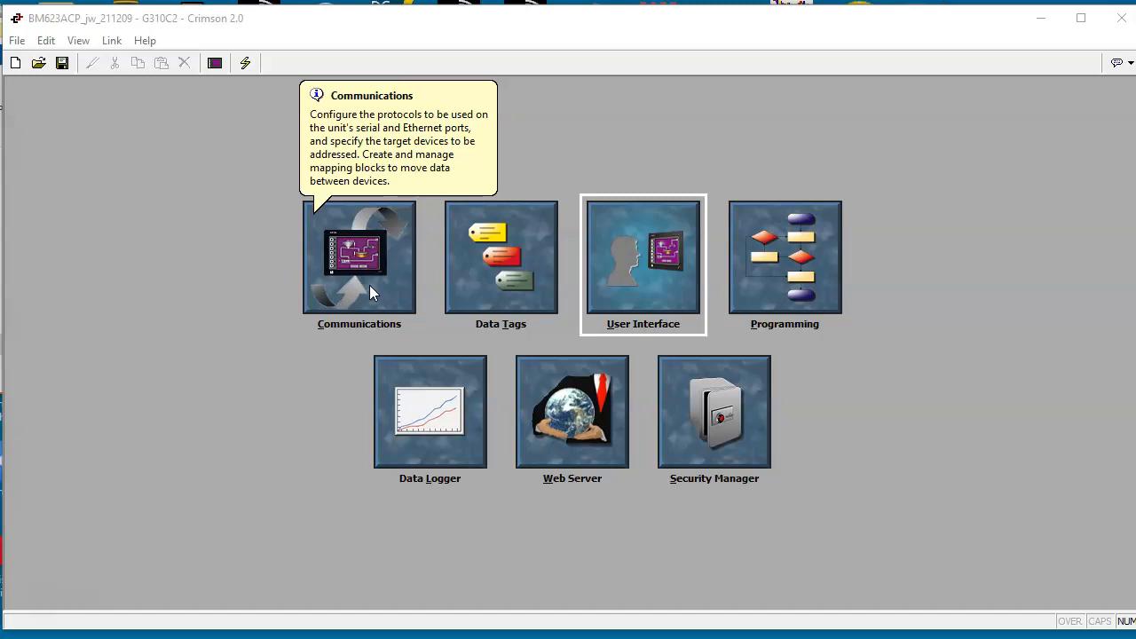
# Step: Examine the Communications settings of the RS-232 comms port, the RS-485 comms port and the Ethernet port
pyautogui.click(369, 285)
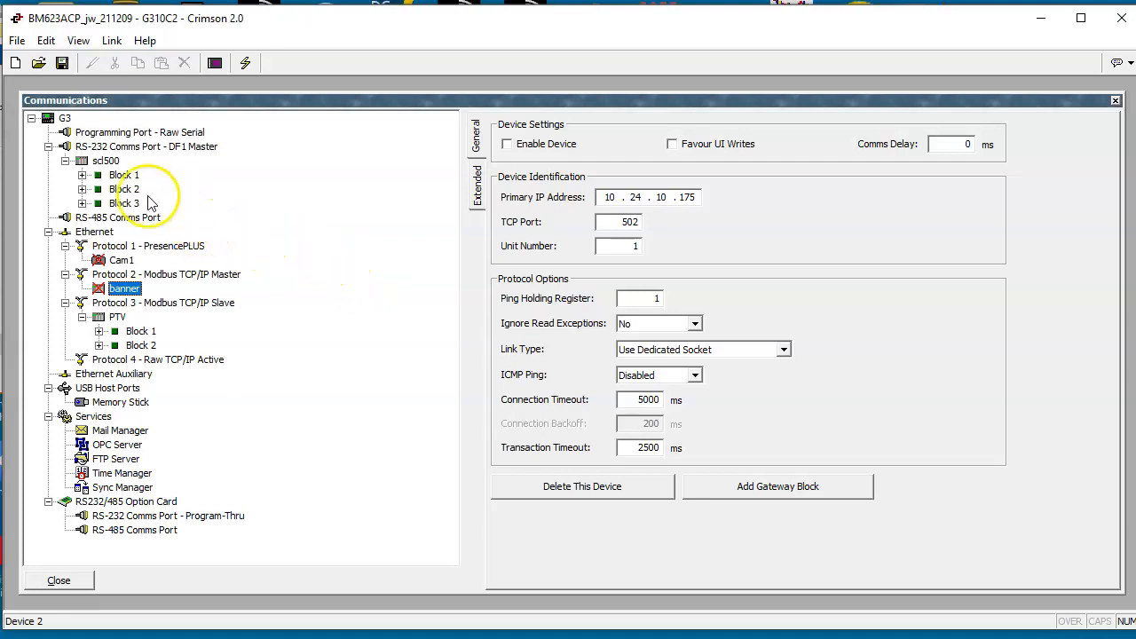
pyautogui.click(123, 147)
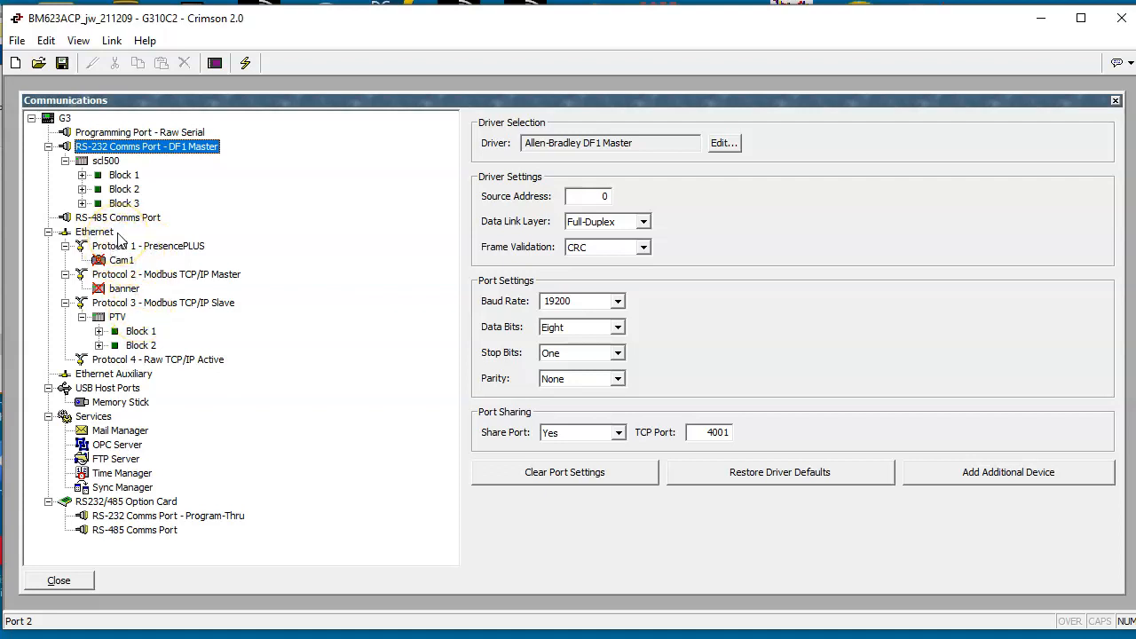
pyautogui.click(80, 217)
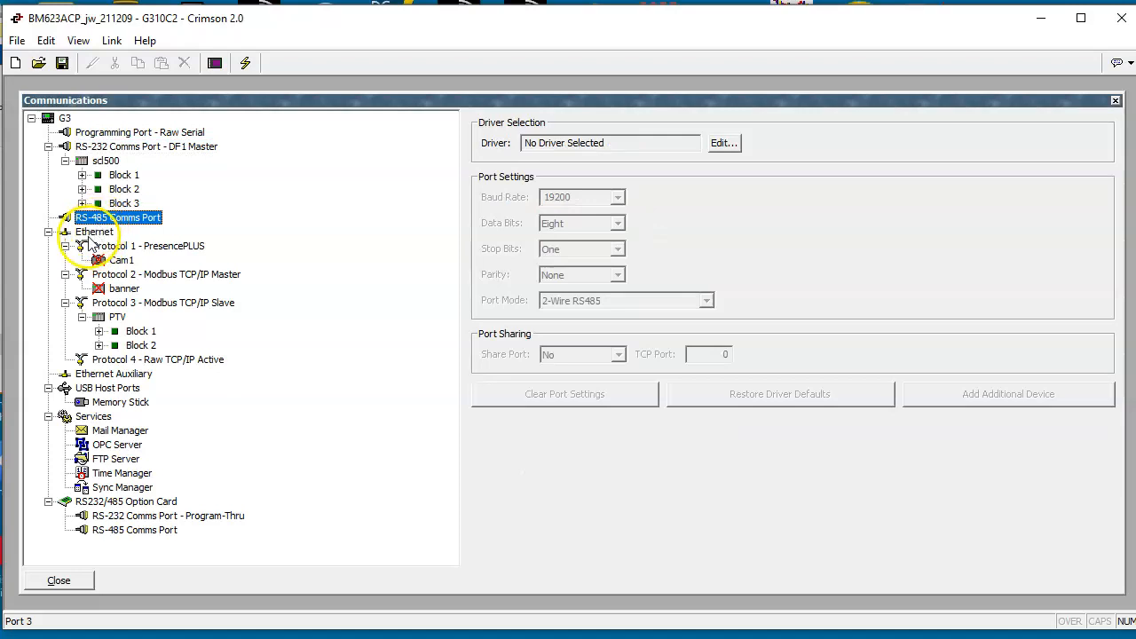
pyautogui.click(89, 233)
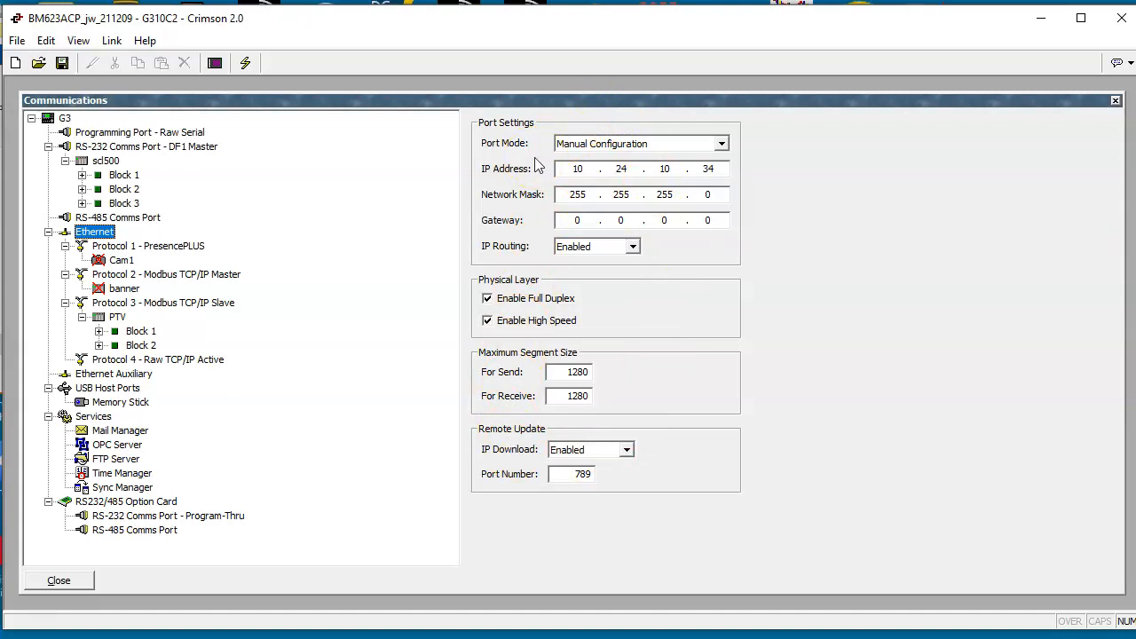
# Step: Inspect the tag mappings in the scl500 device's Blocks 1 to 3 and the Protocol 4 settings, and close Communications
pyautogui.click(81, 189)
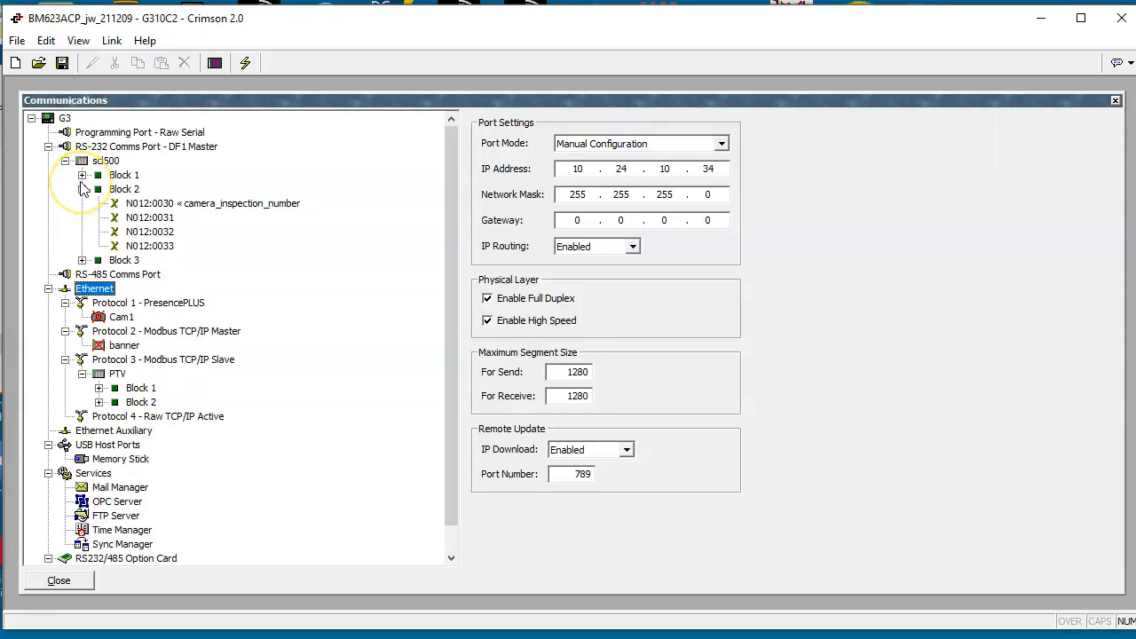
pyautogui.click(82, 175)
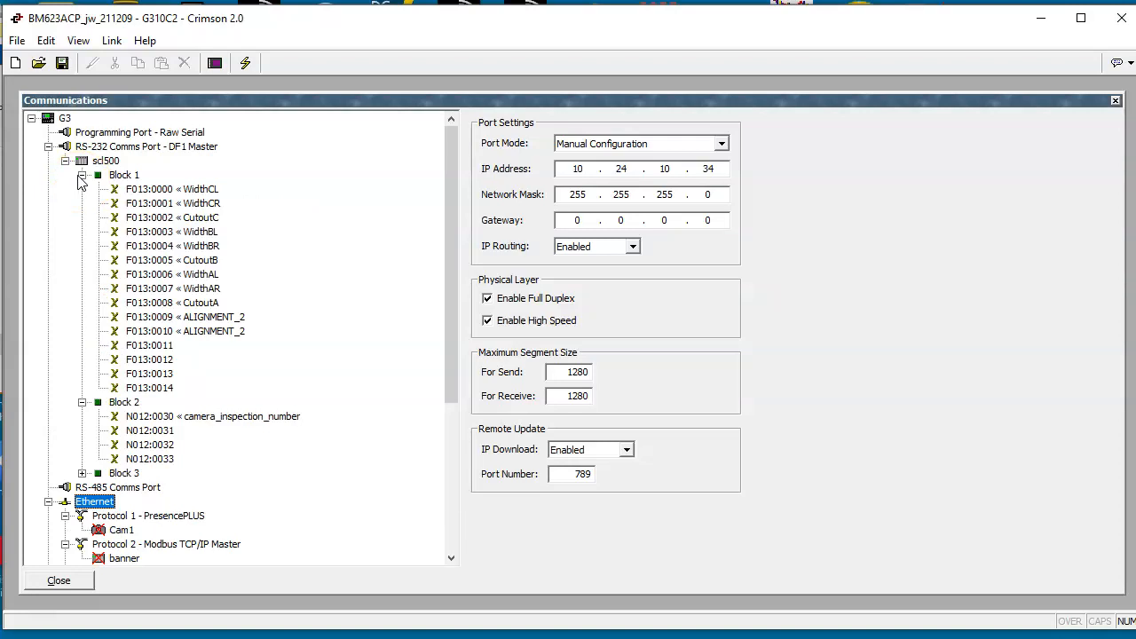
pyautogui.click(81, 175)
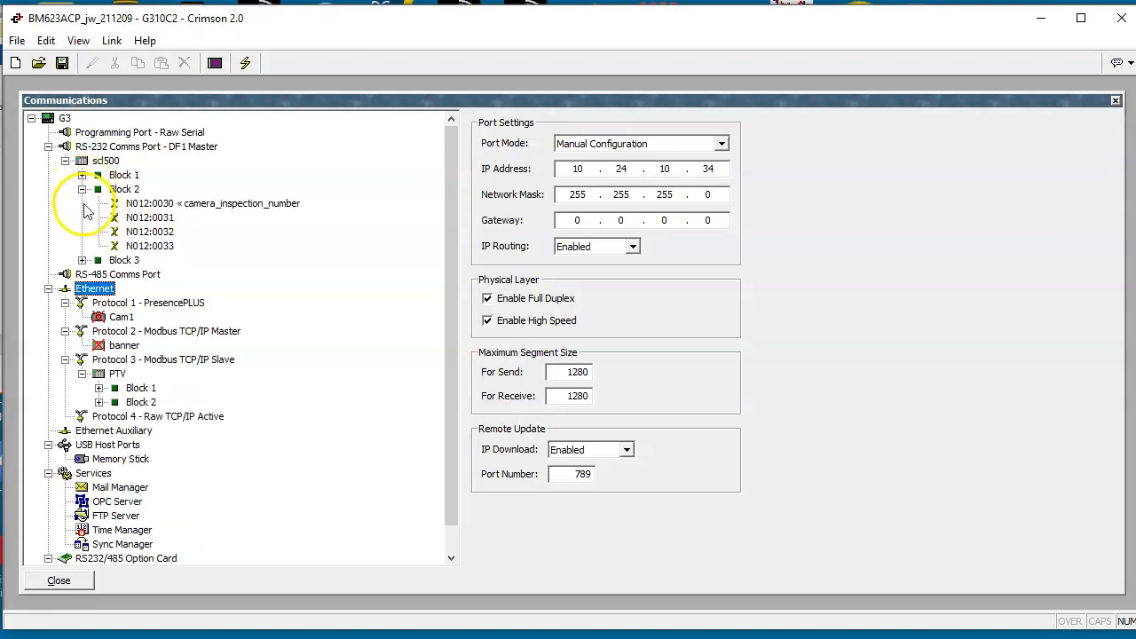
pyautogui.click(82, 261)
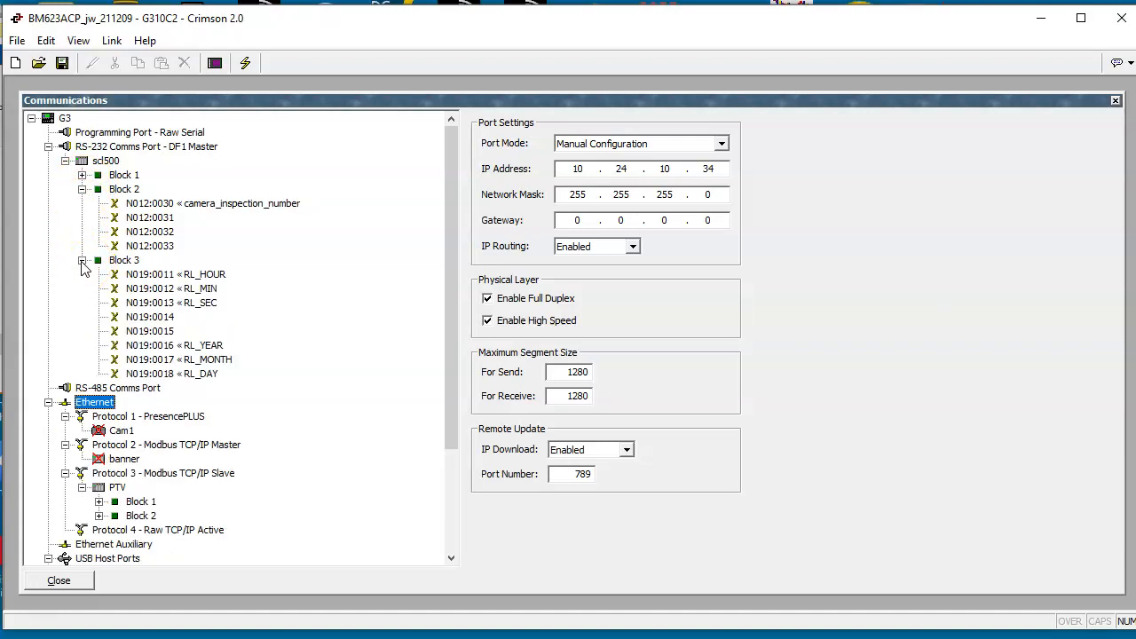
pyautogui.click(81, 261)
pyautogui.click(82, 190)
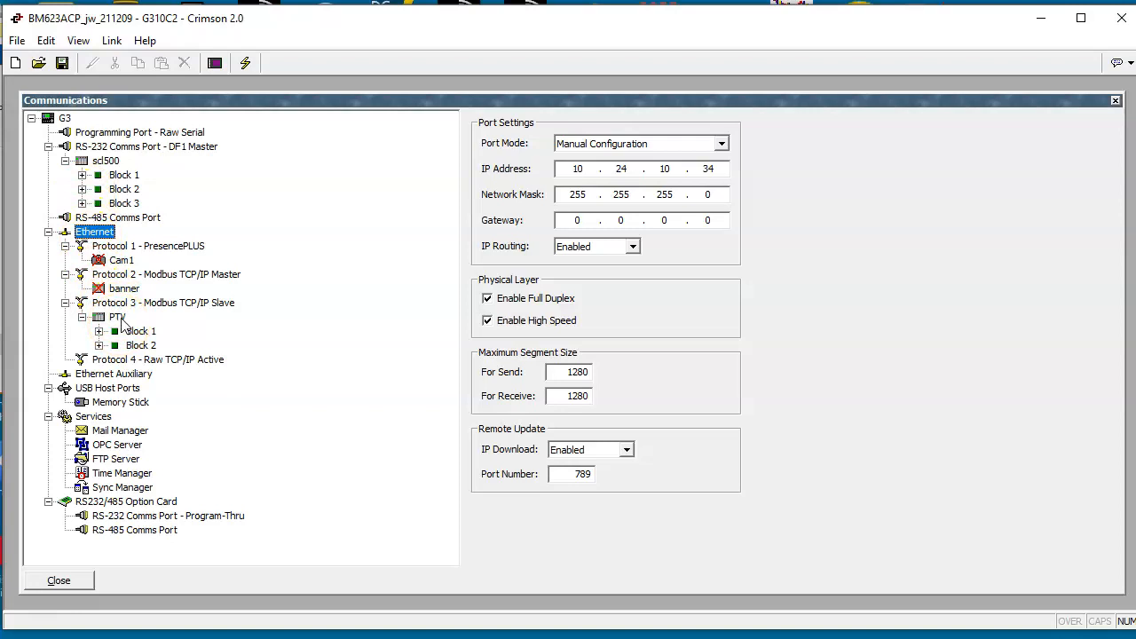
pyautogui.click(149, 360)
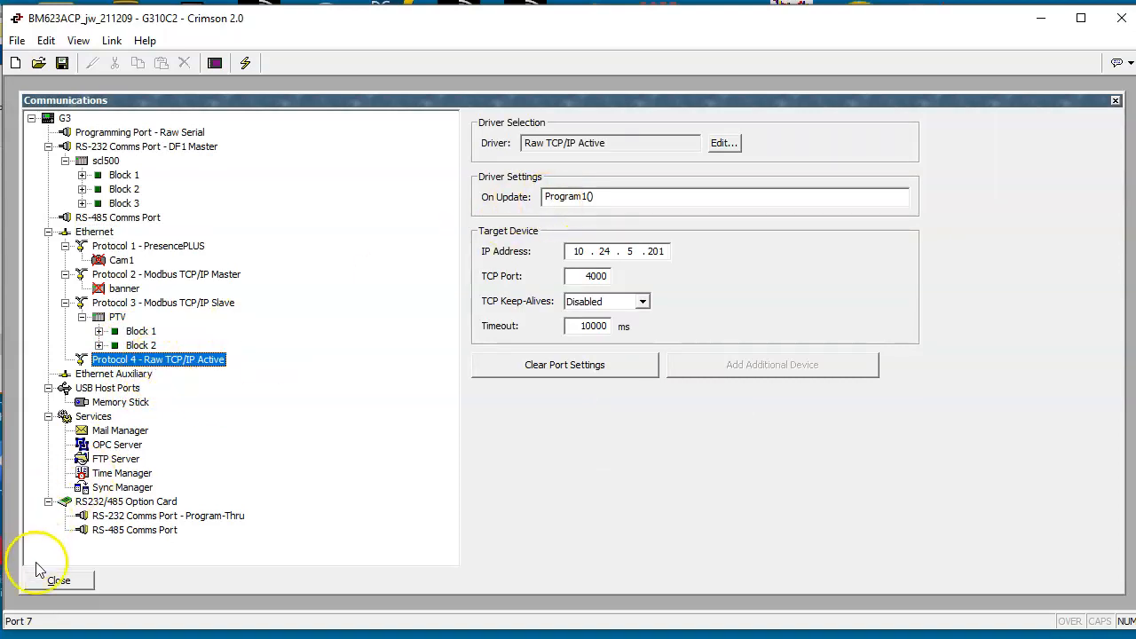
pyautogui.click(58, 581)
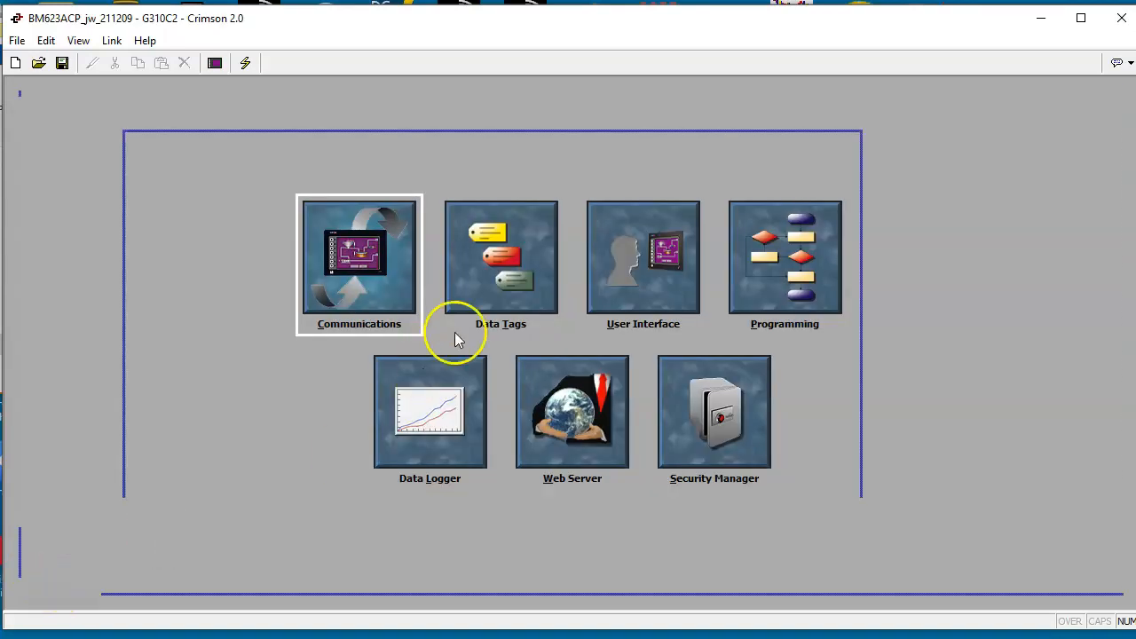
# Step: Open the data tags and check the mapping of the CAMERA_STATUS tag
pyautogui.click(509, 299)
pyautogui.click(446, 438)
pyautogui.moveTo(444, 437); pyautogui.dragTo(450, 218)
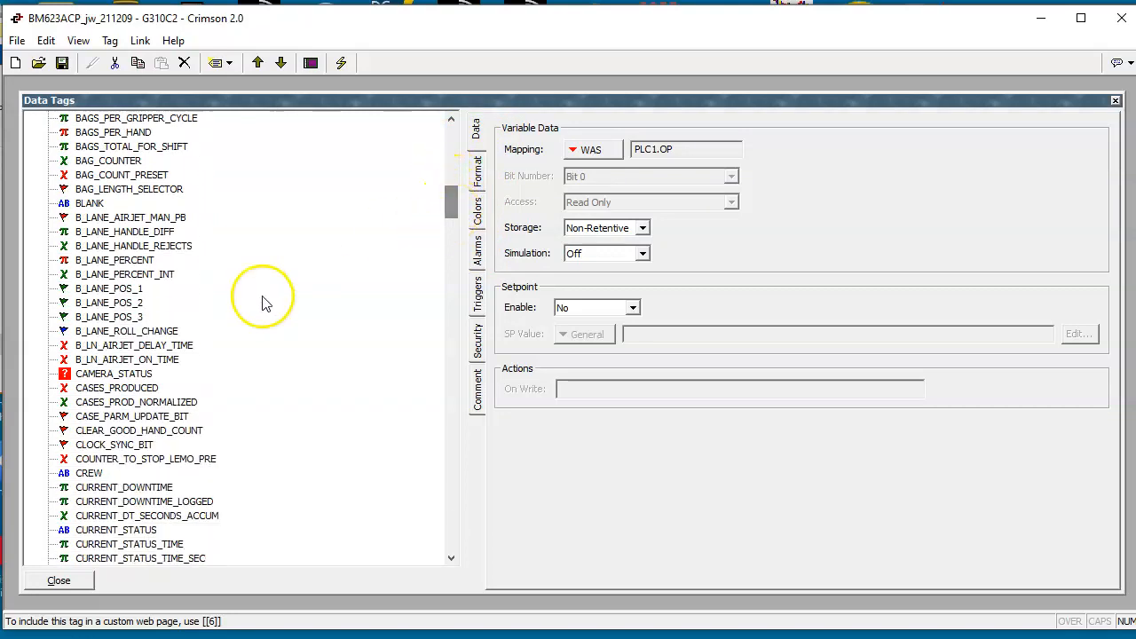
pyautogui.click(131, 376)
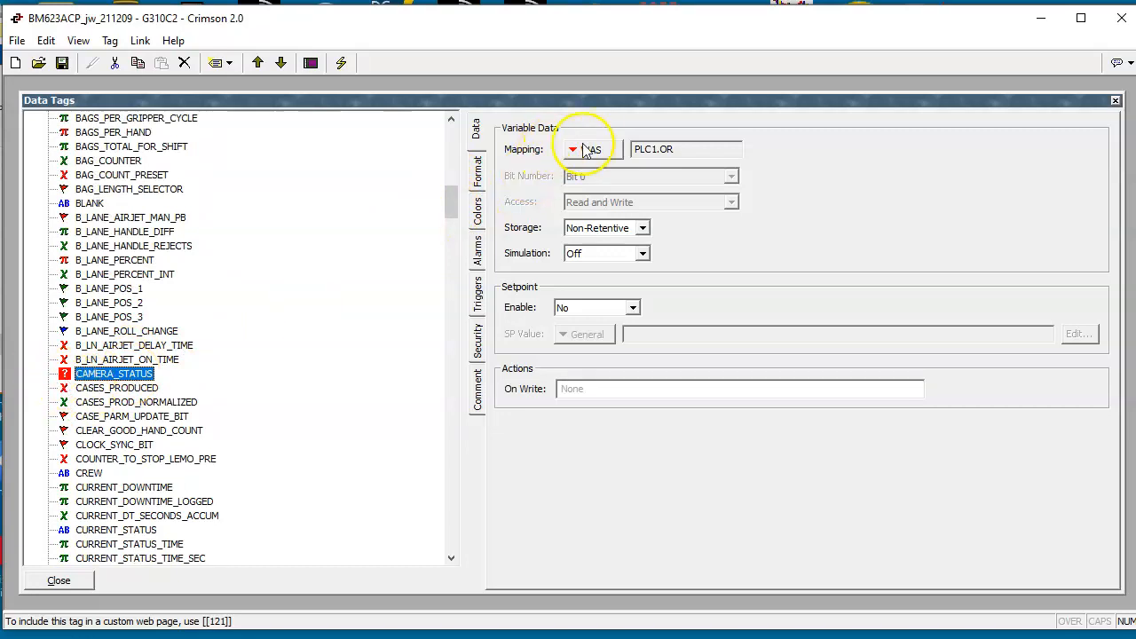
pyautogui.moveTo(597, 151)
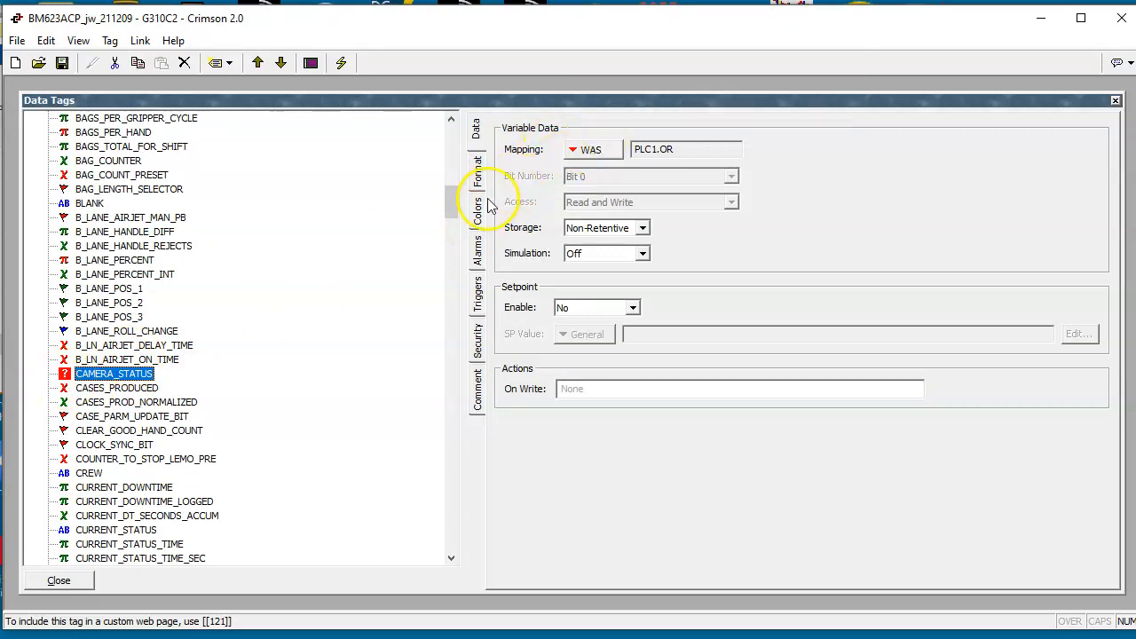
# Step: Check the mappings of the LaneAFail, LaneBFail and LaneCFail tags
pyautogui.moveTo(455, 206); pyautogui.dragTo(451, 375)
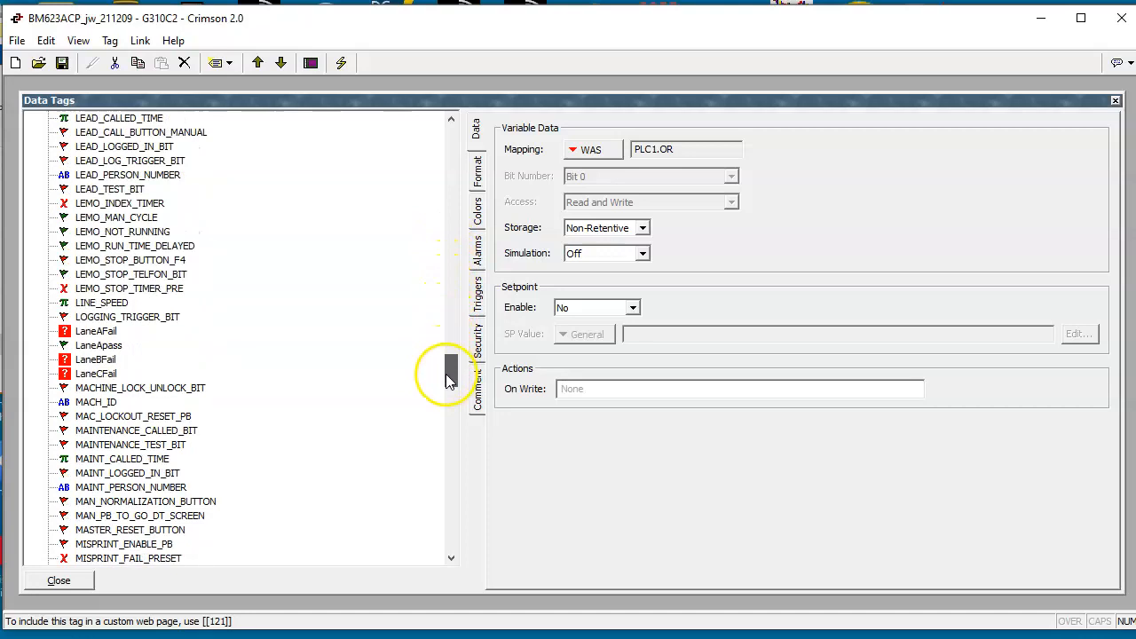
pyautogui.click(104, 334)
pyautogui.click(96, 360)
pyautogui.click(95, 374)
# Step: Check the mappings of the PASS_FLAG and Ready tags and look through the remaining tags, closing Data Tags when done
pyautogui.moveTo(451, 374); pyautogui.dragTo(451, 453)
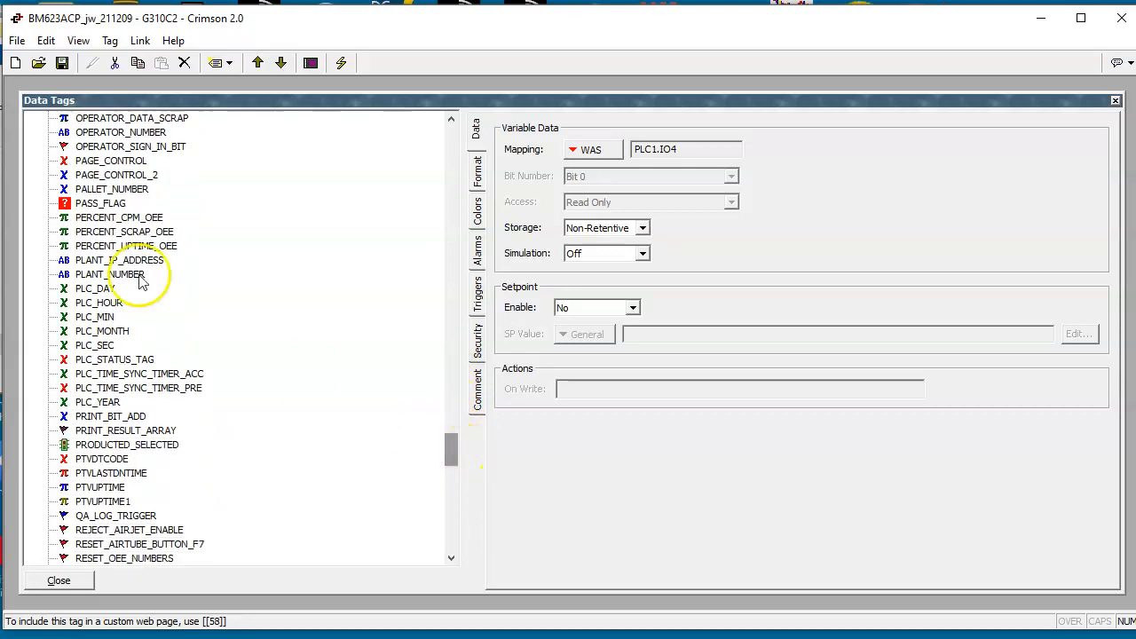
pyautogui.click(101, 203)
pyautogui.moveTo(451, 457)
pyautogui.mouseDown()
pyautogui.moveTo(456, 503)
pyautogui.moveTo(451, 469)
pyautogui.mouseUp()
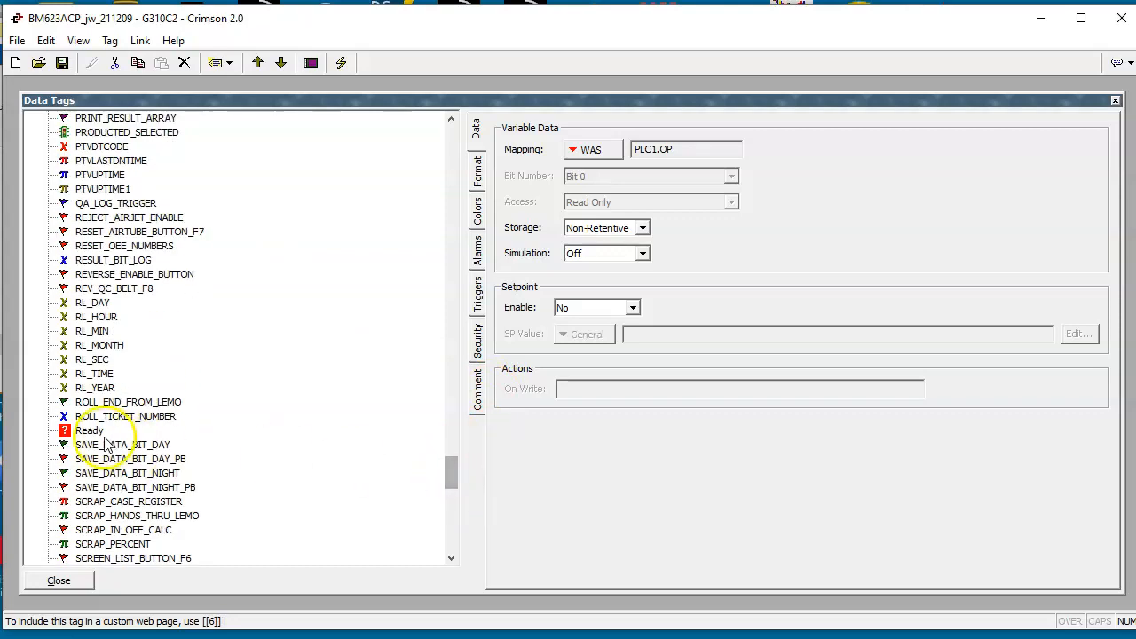
pyautogui.click(89, 431)
pyautogui.moveTo(451, 483); pyautogui.dragTo(453, 549)
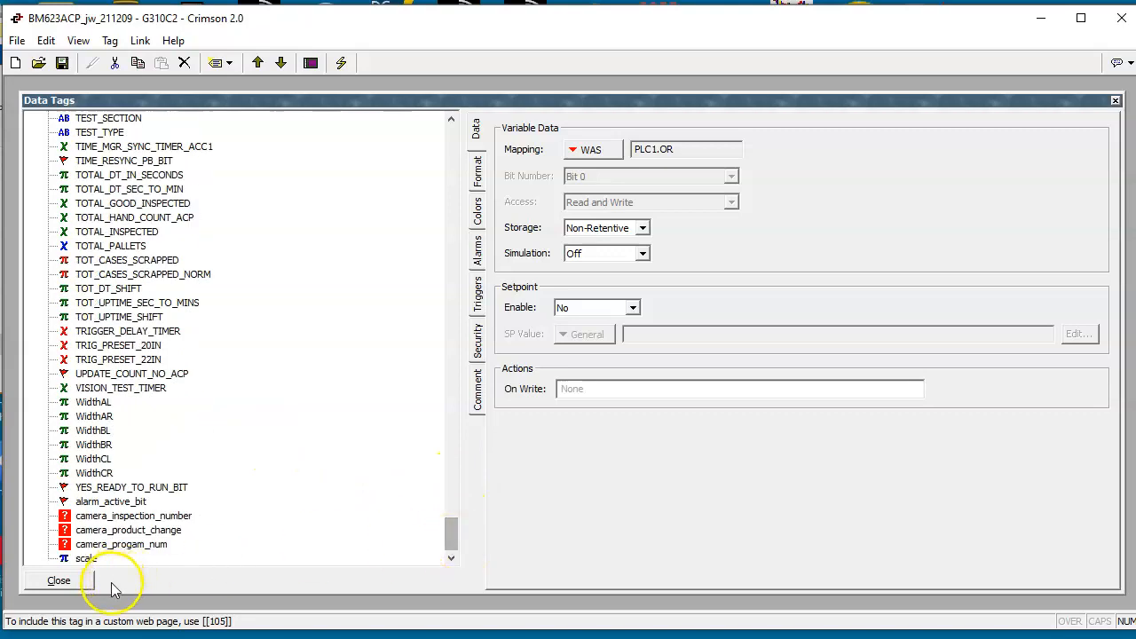
pyautogui.click(76, 584)
# Step: Look through the User Interface pages, including PAGE_9_SCN_SELECTOR, PAGE_15_STATS, ROLL_CHANGE_INFORMATION, PAGE_8_HAND_COUNT and PAGE_1_MAIN, and close them
pyautogui.click(625, 263)
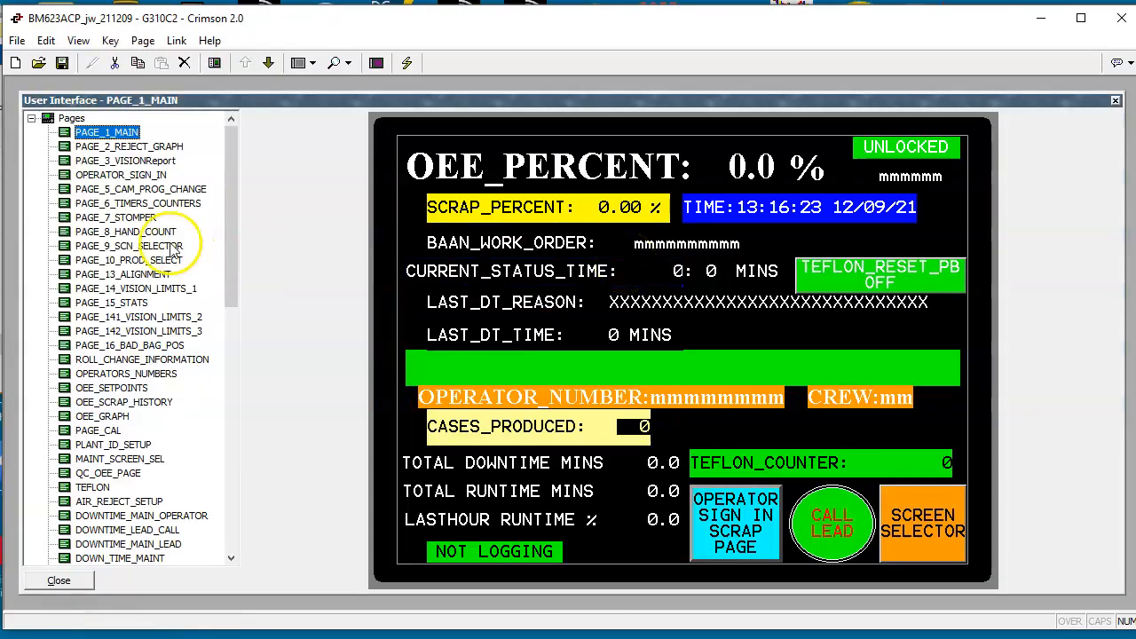
pyautogui.click(148, 248)
pyautogui.click(120, 303)
pyautogui.click(133, 360)
pyautogui.click(106, 231)
pyautogui.click(108, 133)
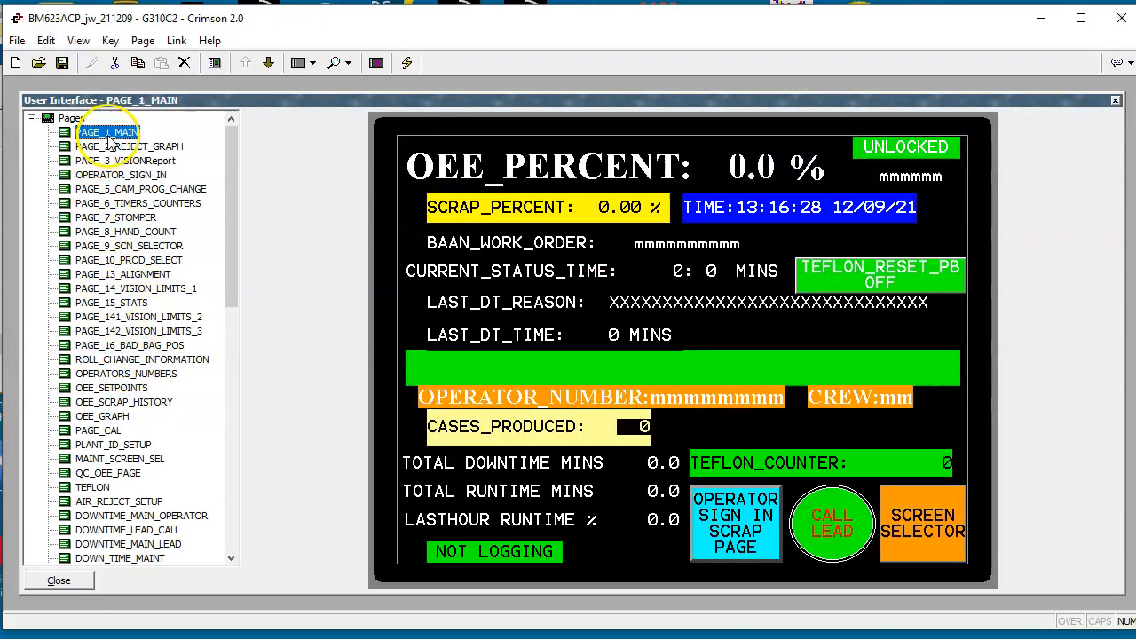
pyautogui.click(60, 581)
# Step: Look through the code of Program1, Program2, Program5, Program8, Program11 and Program12, and close the Programming section
pyautogui.click(750, 250)
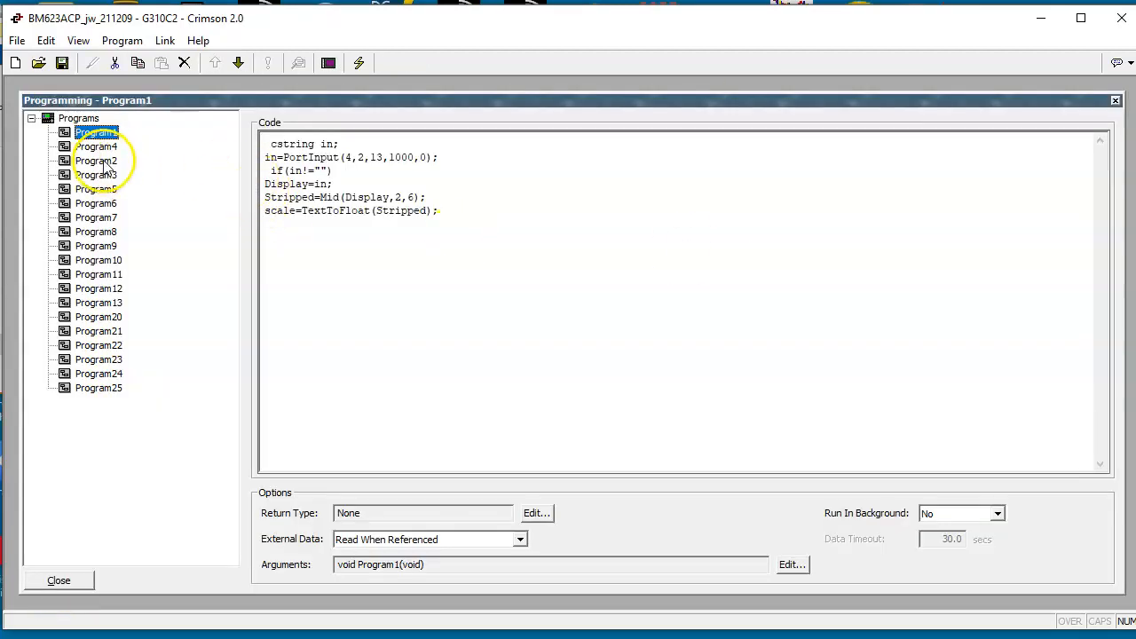
pyautogui.click(95, 160)
pyautogui.click(93, 193)
pyautogui.click(92, 231)
pyautogui.click(92, 271)
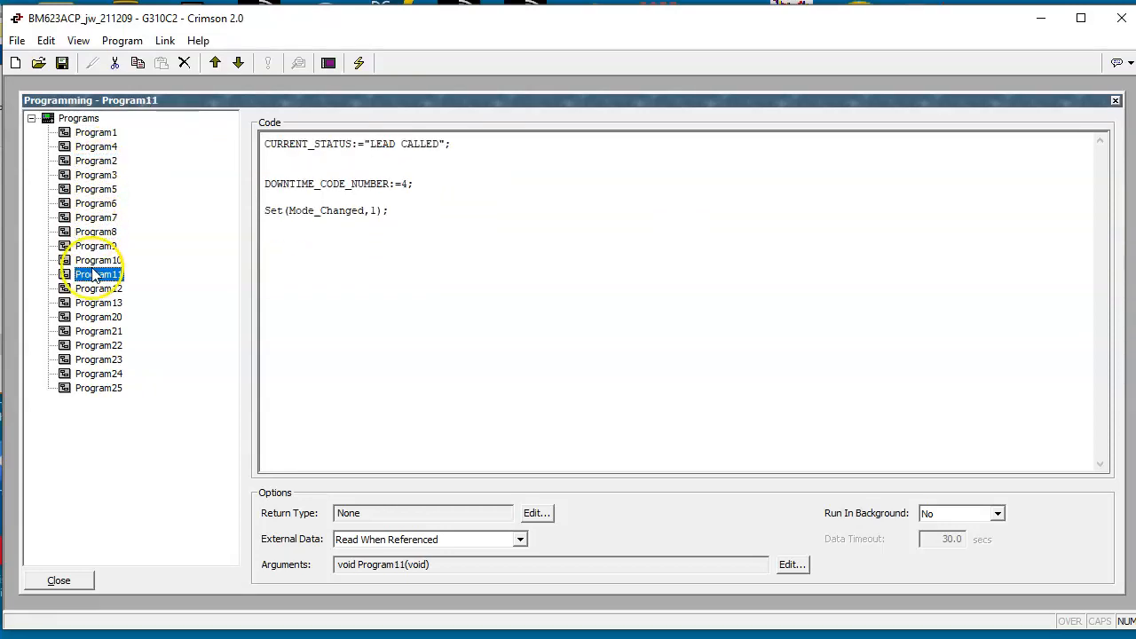
pyautogui.click(93, 290)
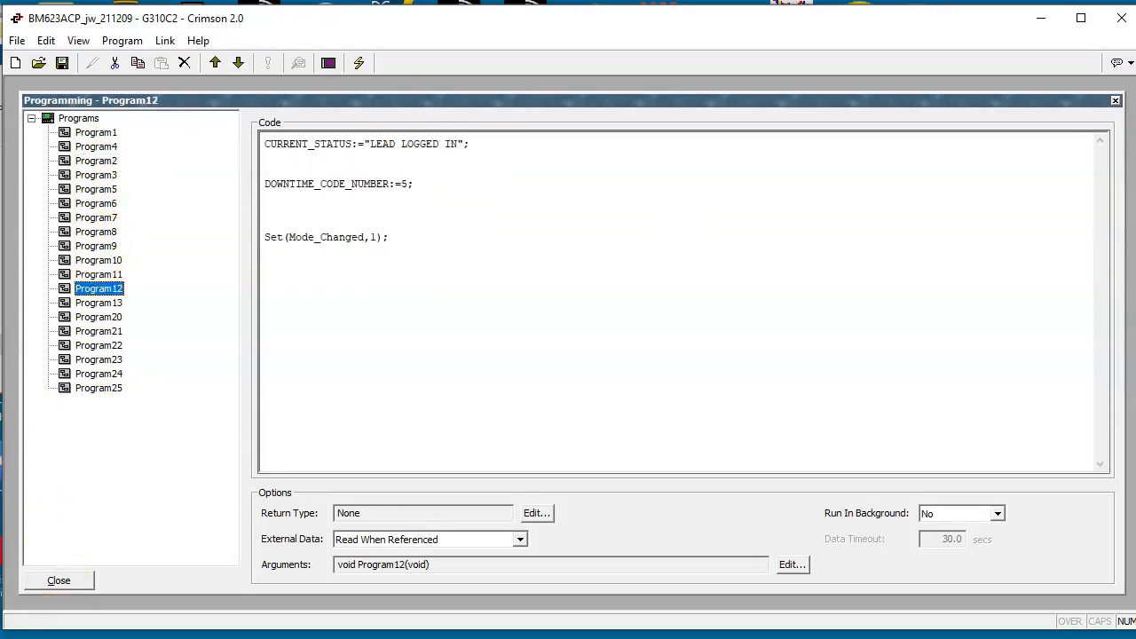
pyautogui.click(69, 582)
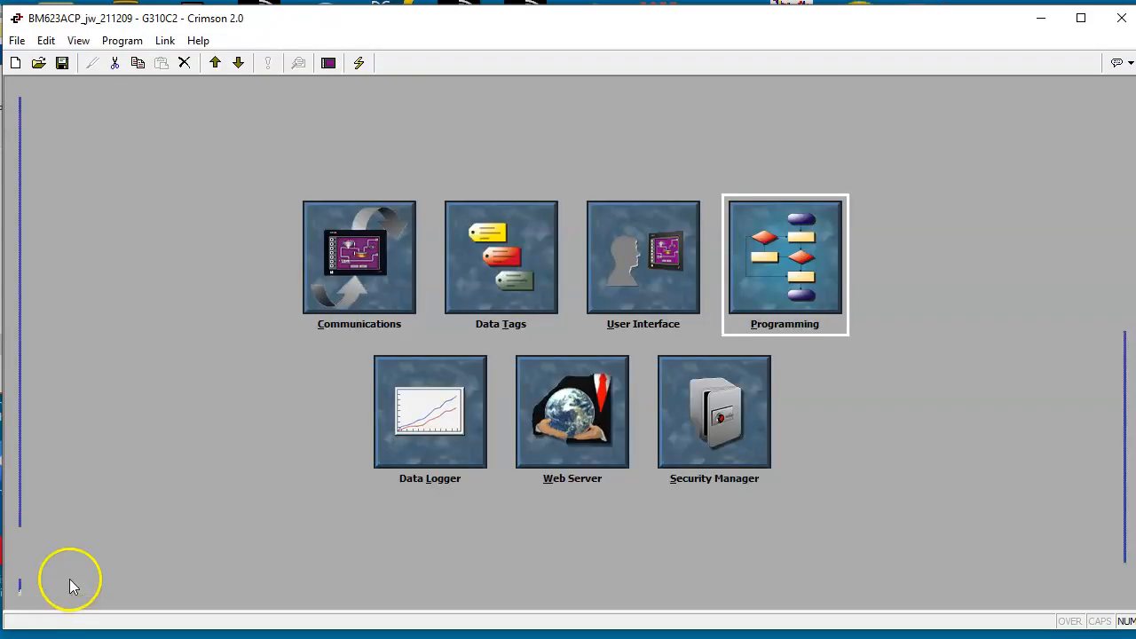
# Step: Review the Data Logger's TOTAL_DT log and the Web Server's WebPage1 and Statpage, closing each section when done
pyautogui.click(429, 425)
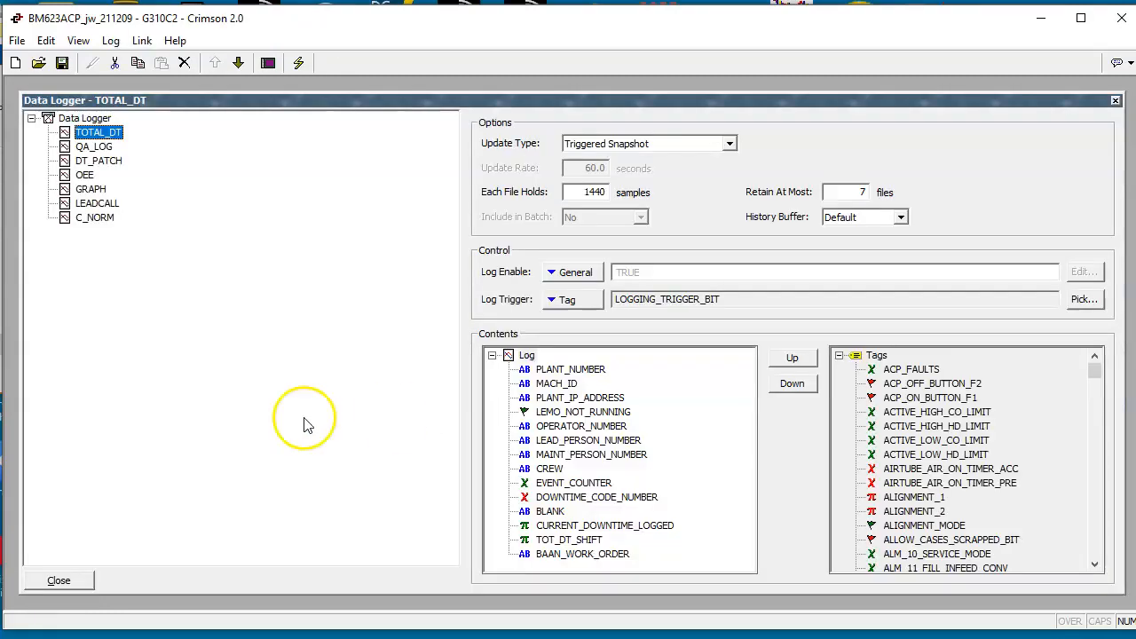
pyautogui.click(58, 581)
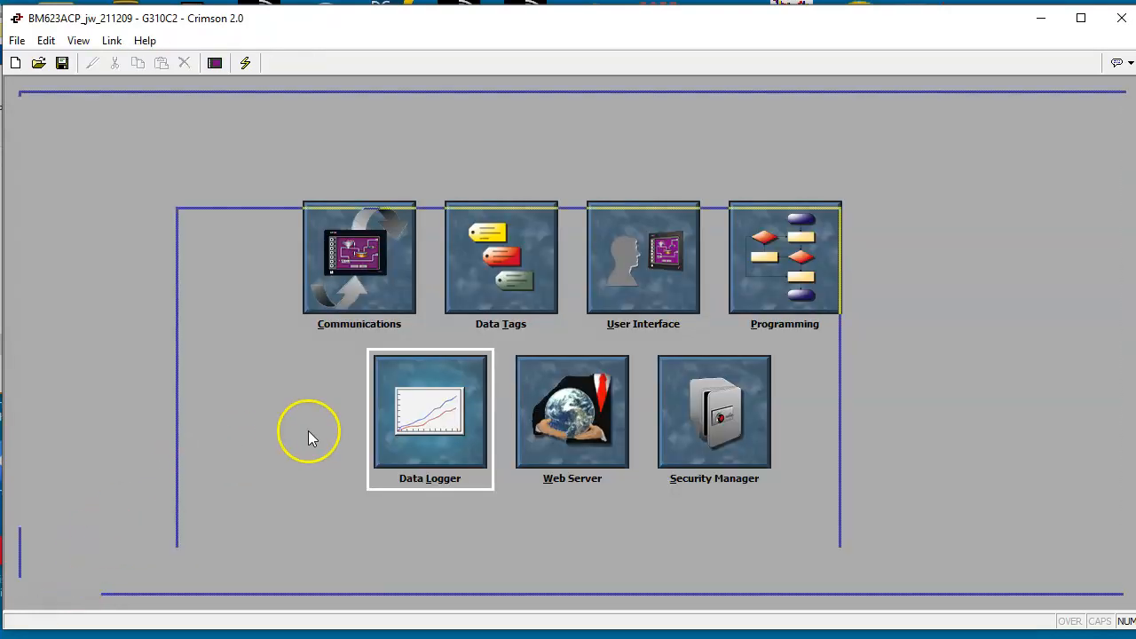
pyautogui.doubleClick(546, 403)
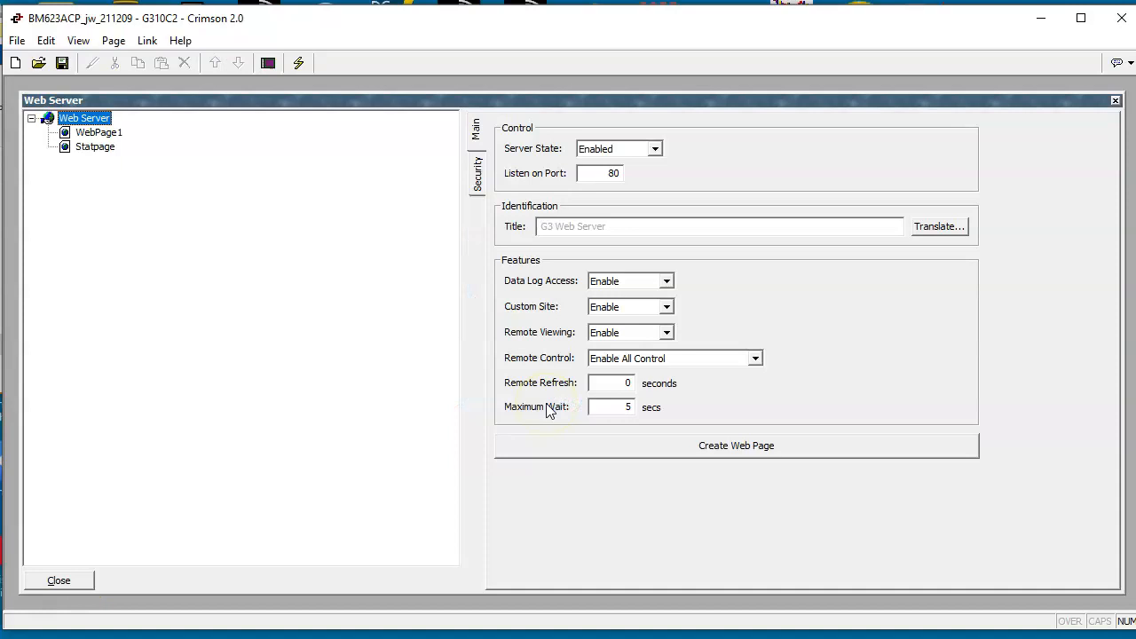
pyautogui.click(97, 133)
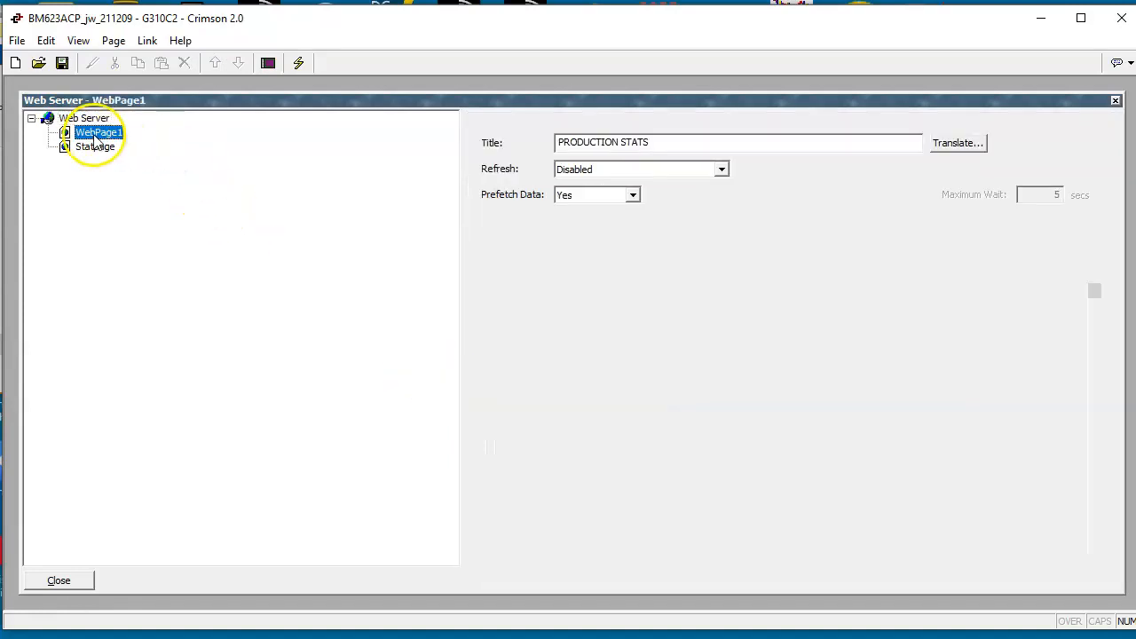
pyautogui.click(96, 147)
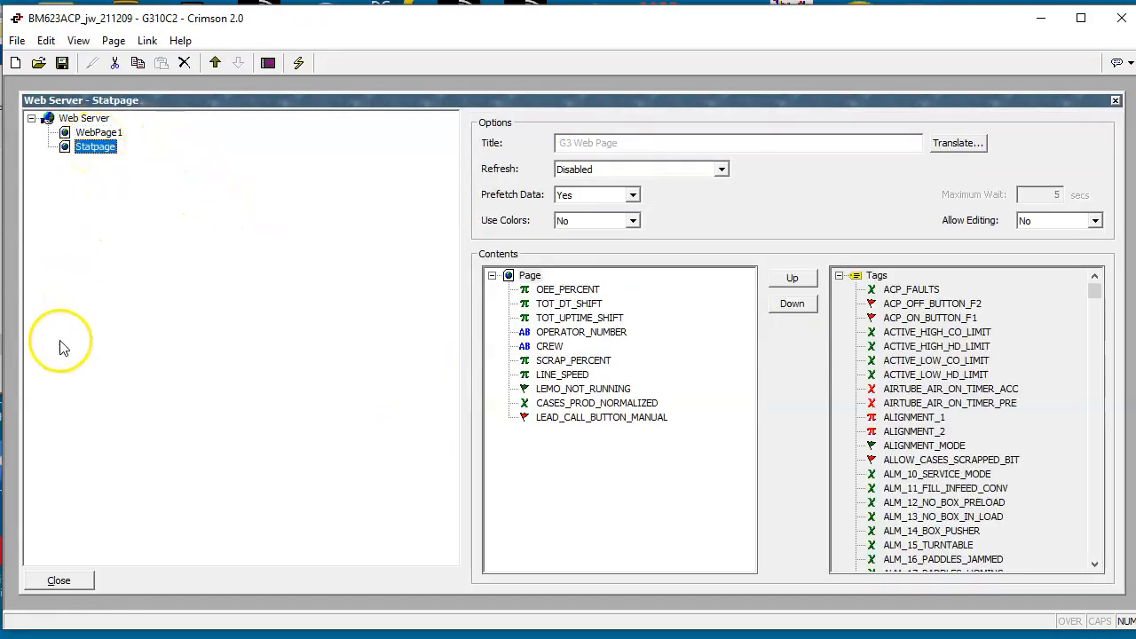
pyautogui.click(78, 578)
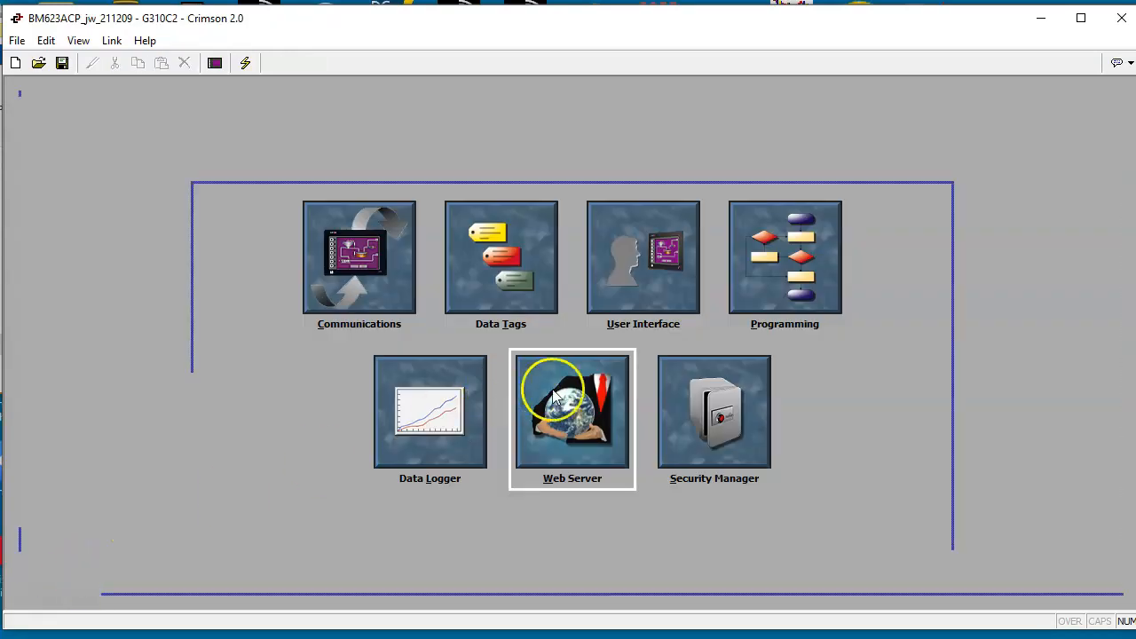
# Step: Review the Security Manager's options and the ADMIN user's rights, and close the section
pyautogui.click(686, 401)
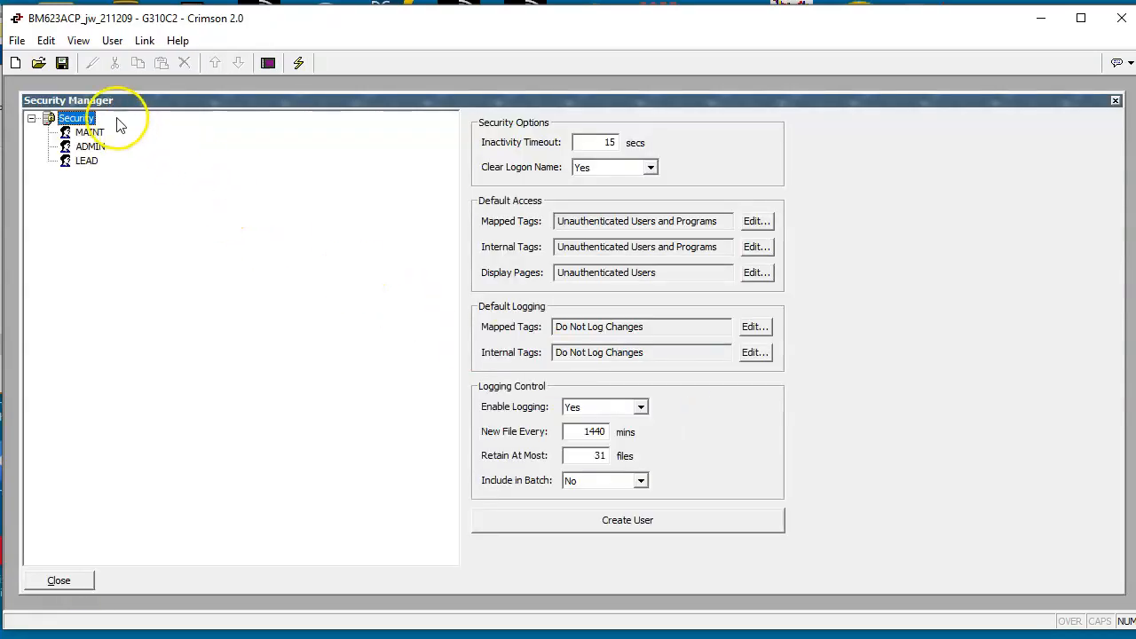
pyautogui.click(85, 146)
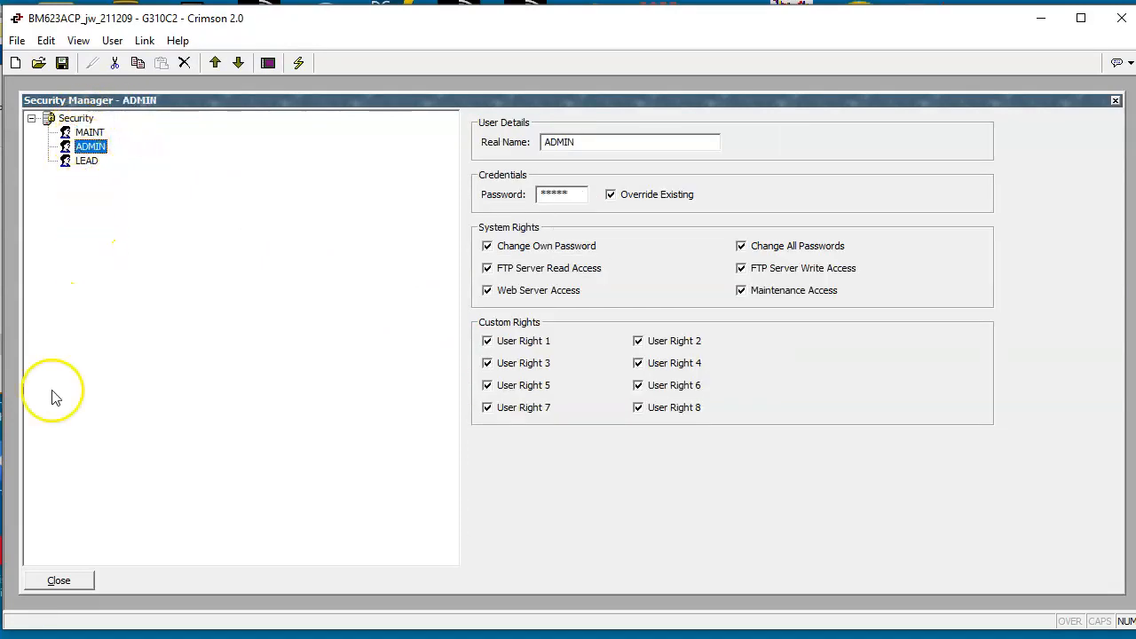
pyautogui.click(66, 574)
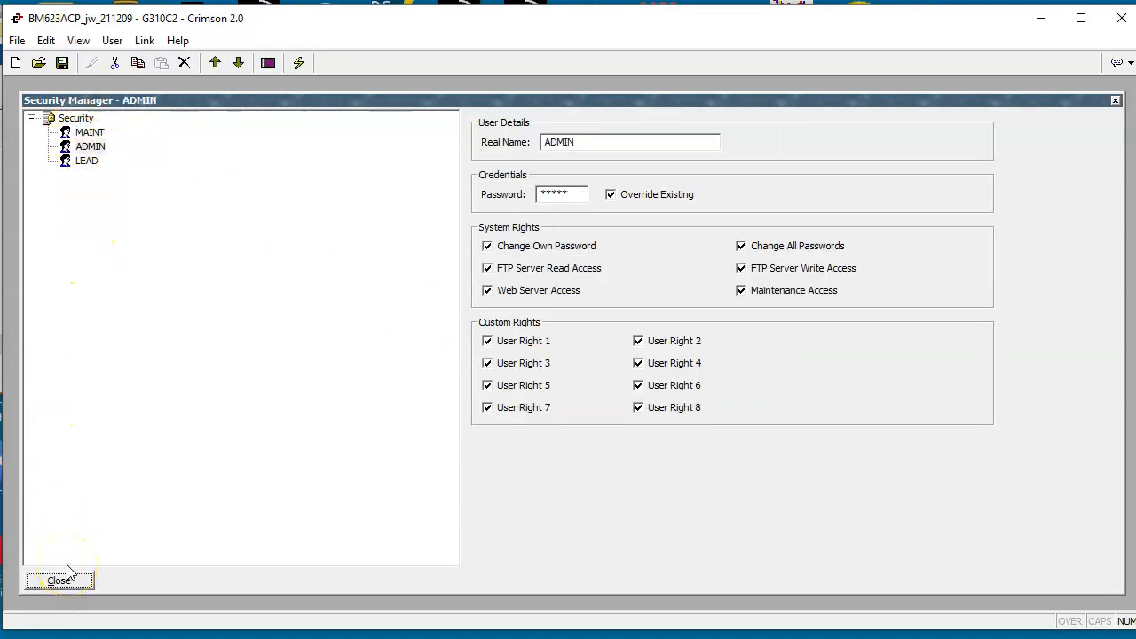
pyautogui.click(59, 581)
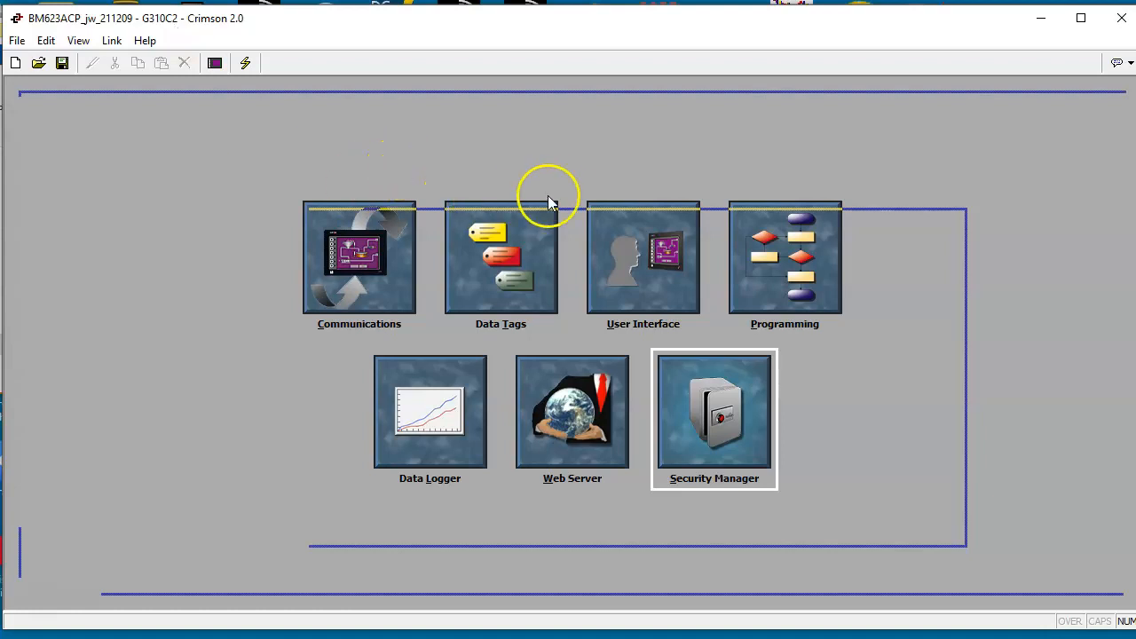
# Step: Switch to the Crimson 3.0 window with the untitled G310 VGA file
pyautogui.click(853, 638)
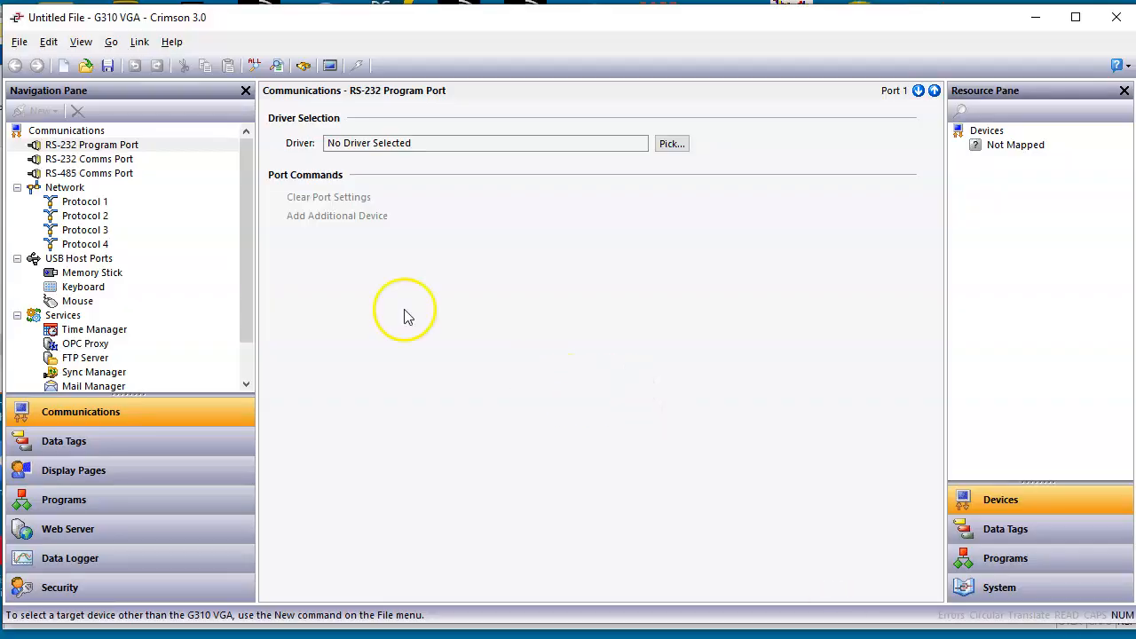
# Step: Create a new database for the G3 Series G310 HMI in the 640x480 model
pyautogui.click(23, 43)
pyautogui.click(35, 65)
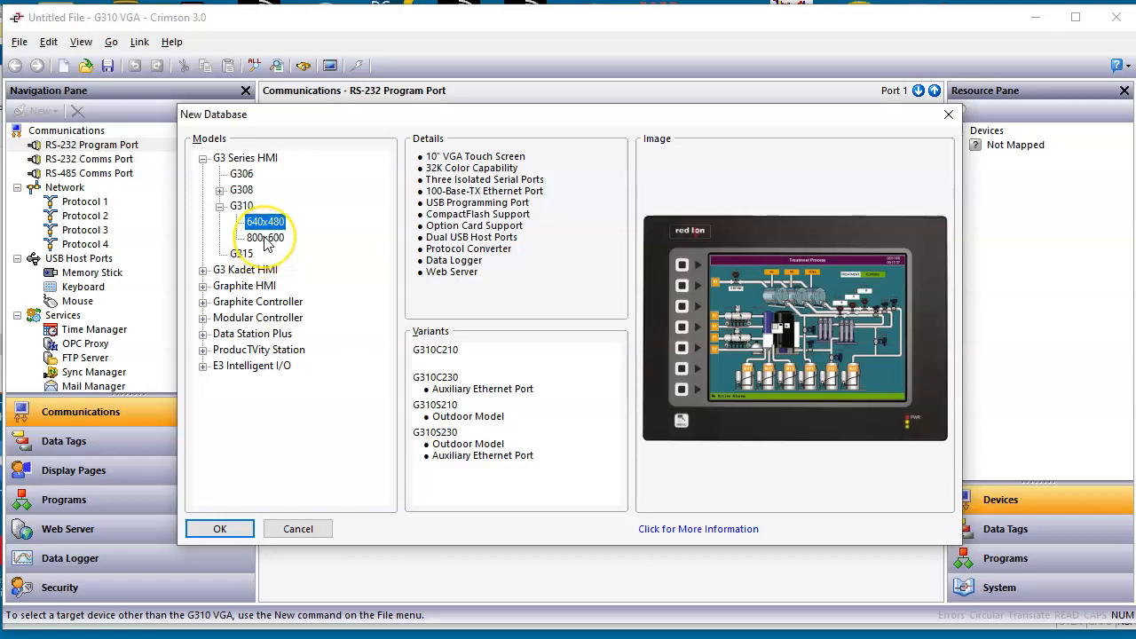
pyautogui.click(265, 226)
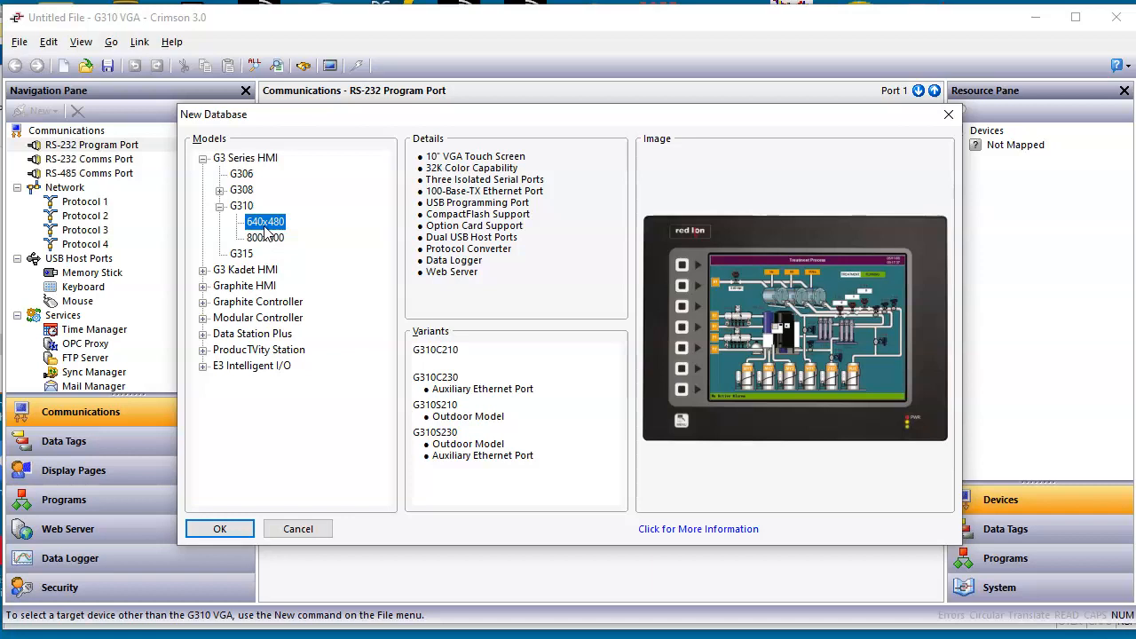
pyautogui.click(220, 528)
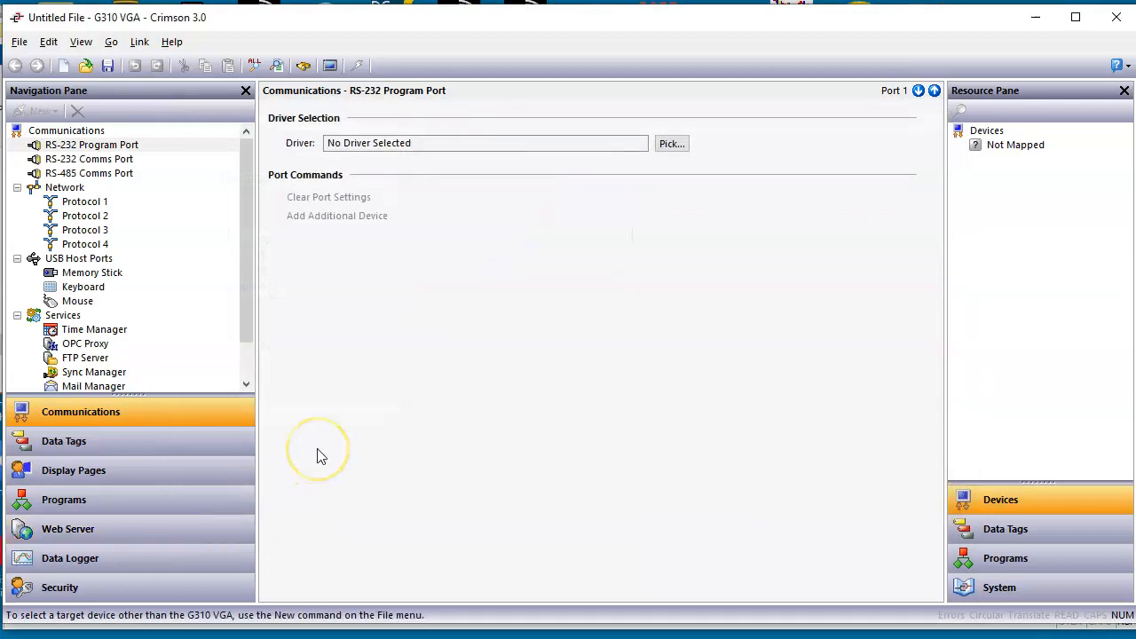
# Step: Import the Crimson 2.0 database BM623ACP_jw_211209.cd2, accepting that the import may be incomplete and that Validate All Tags was performed
pyautogui.click(21, 43)
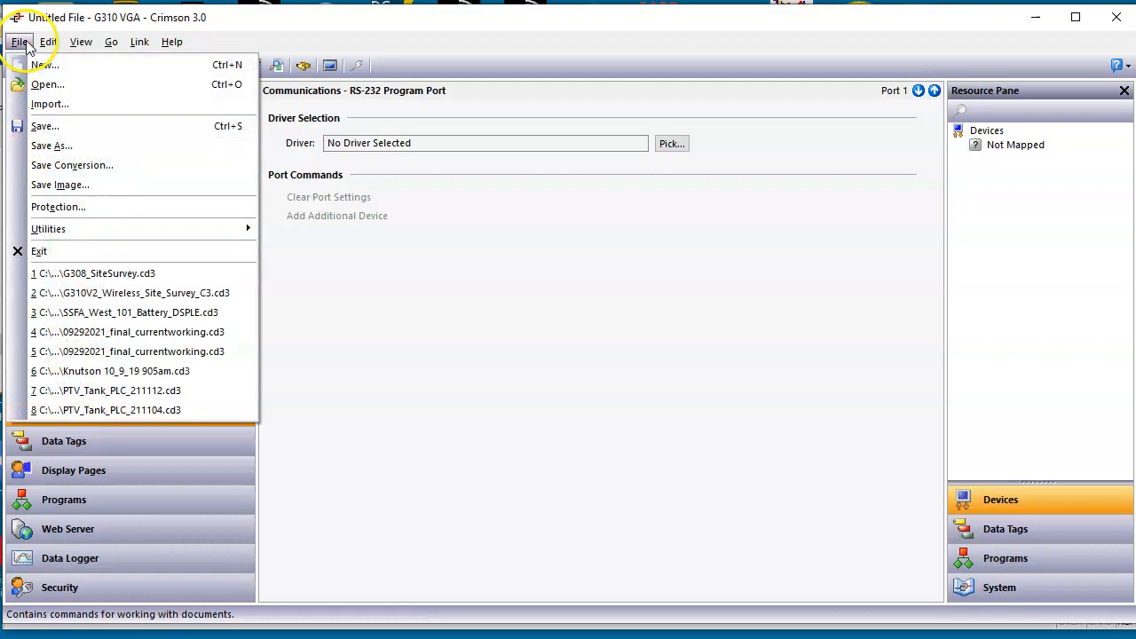
pyautogui.click(49, 105)
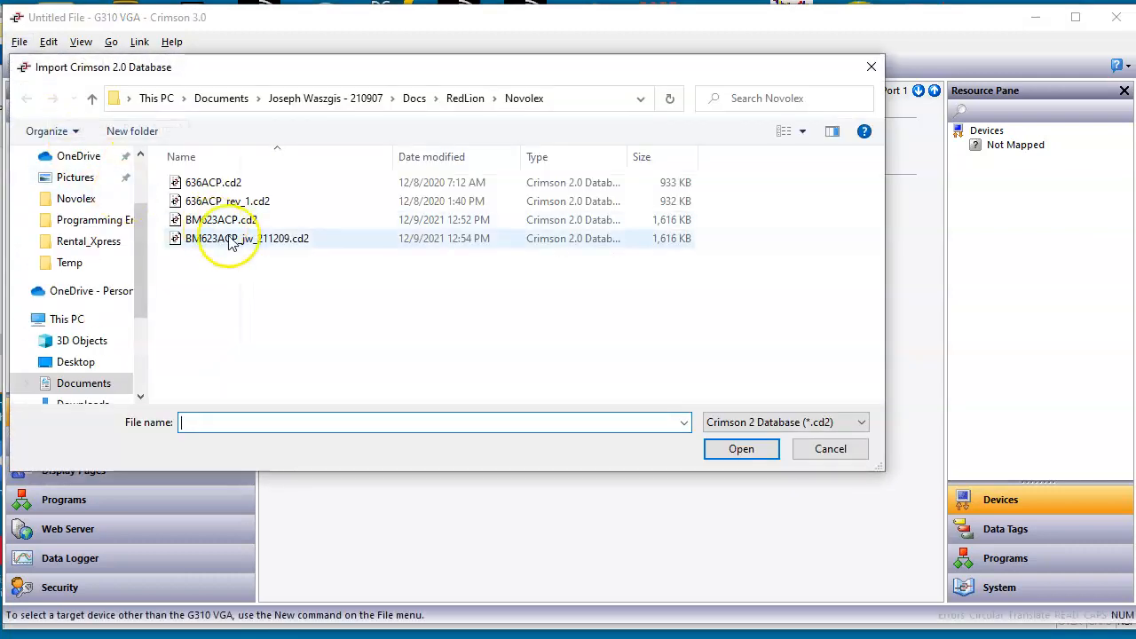
pyautogui.click(233, 242)
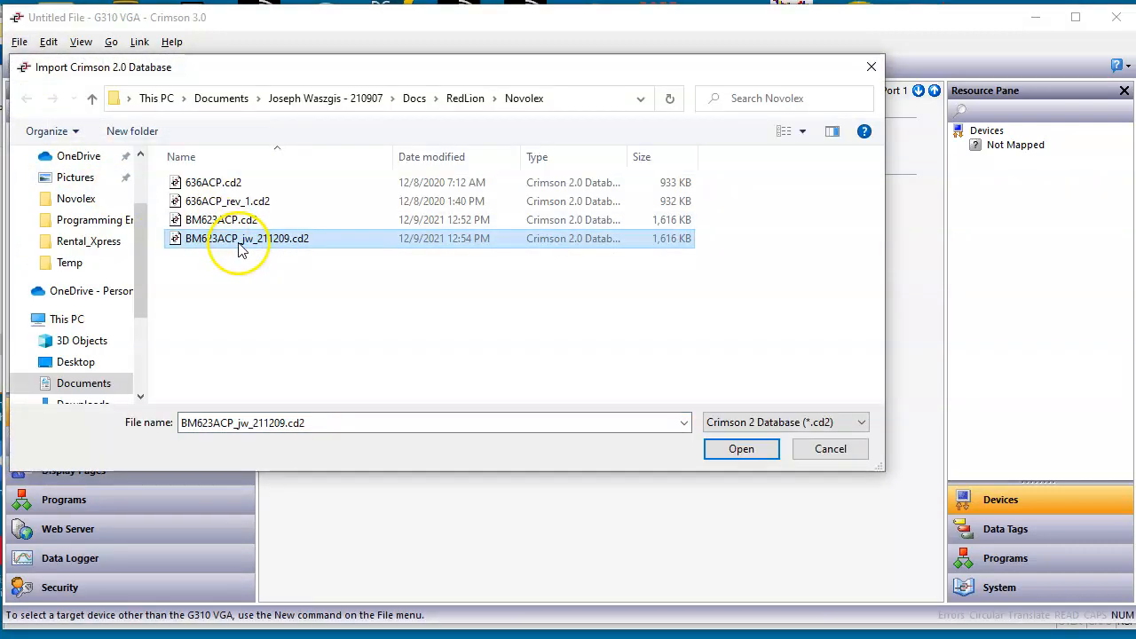
pyautogui.click(741, 450)
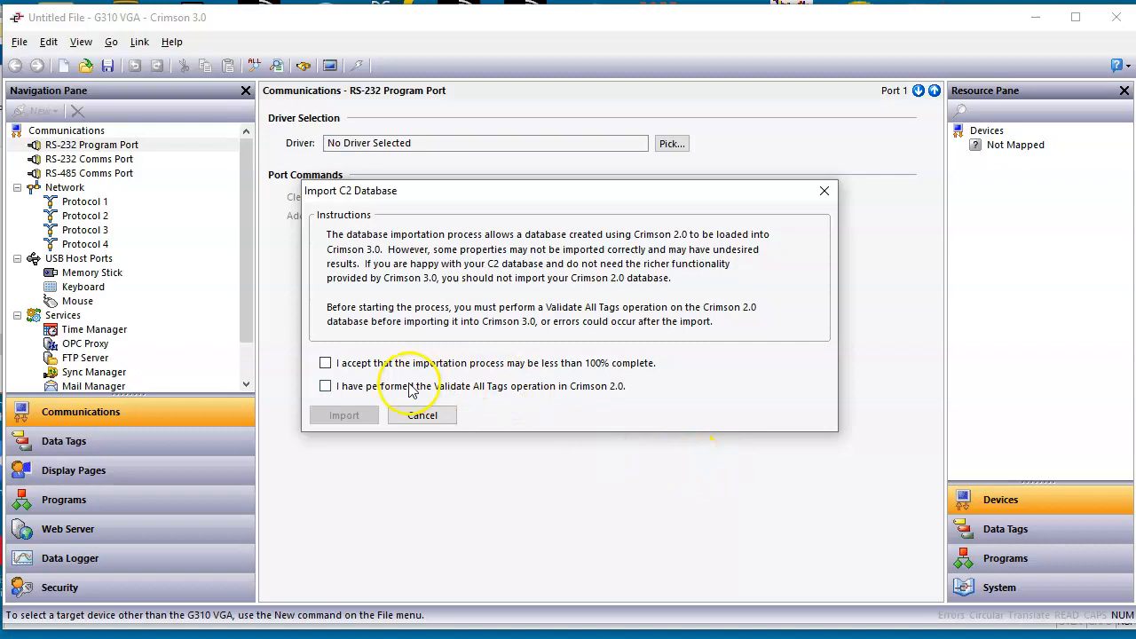
pyautogui.click(326, 363)
pyautogui.click(325, 387)
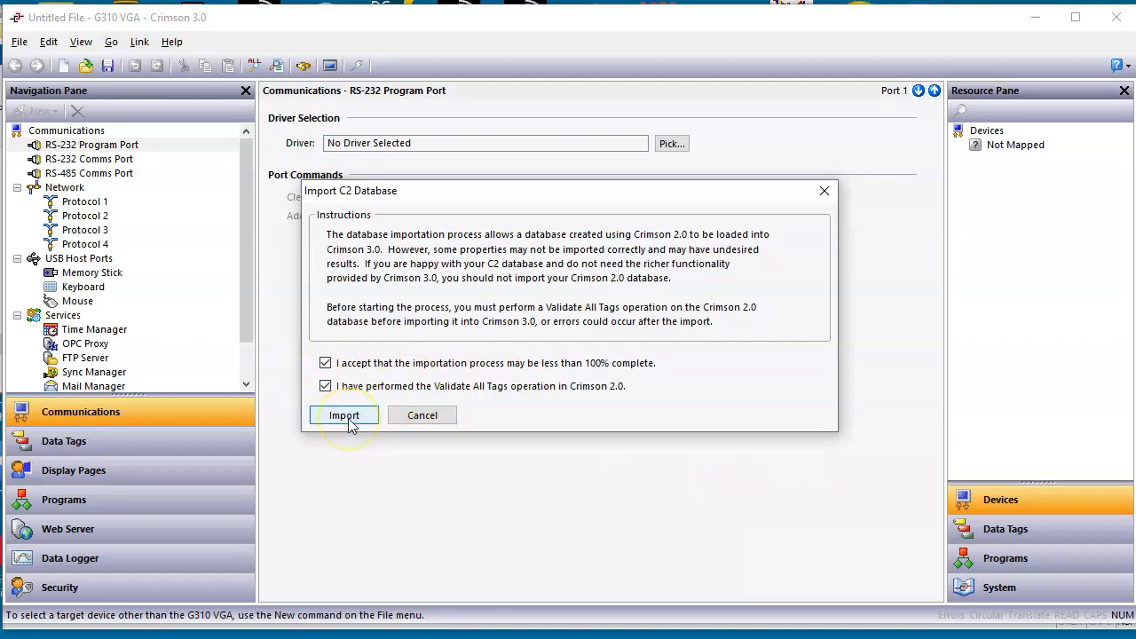
pyautogui.click(344, 418)
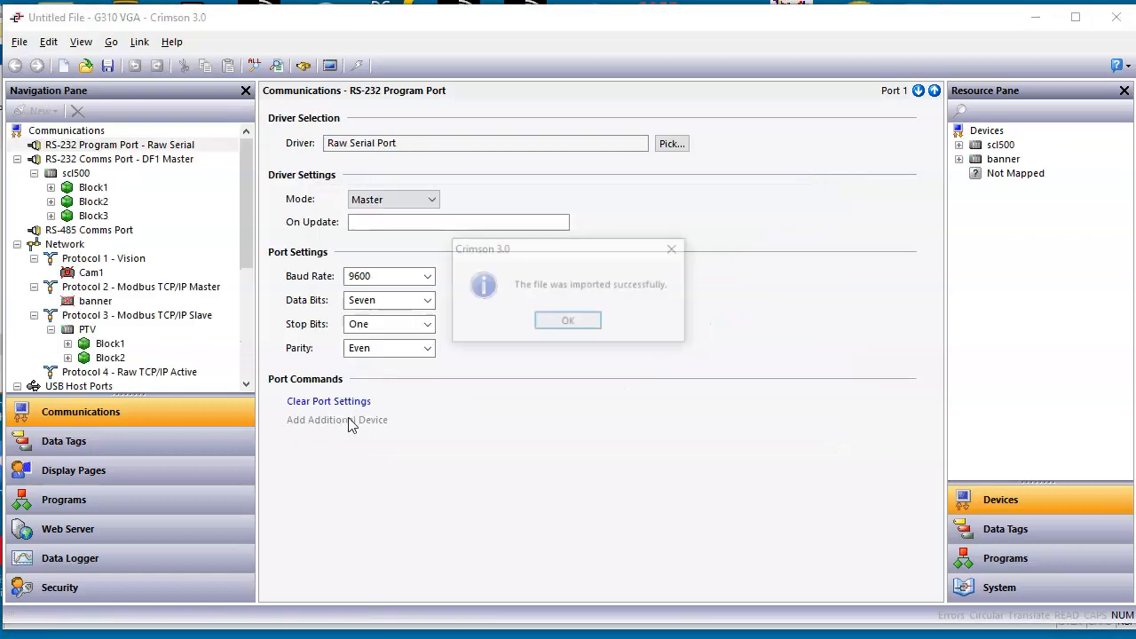
pyautogui.click(568, 322)
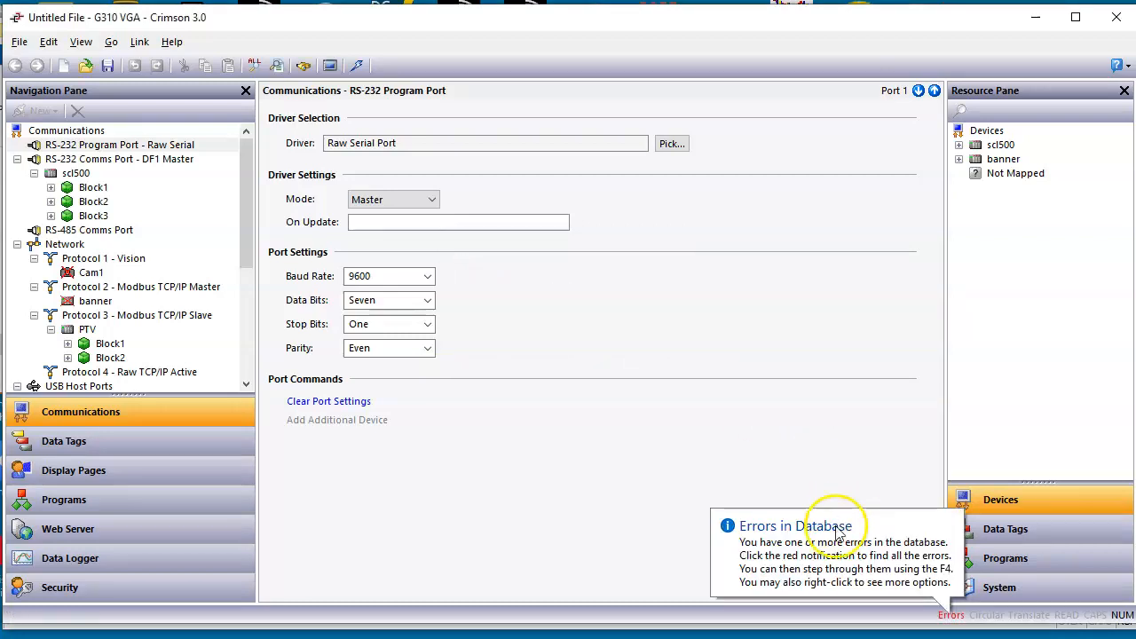
# Step: Find the database errors and set the source of the camera_inspection_number tag to Internal
pyautogui.click(951, 616)
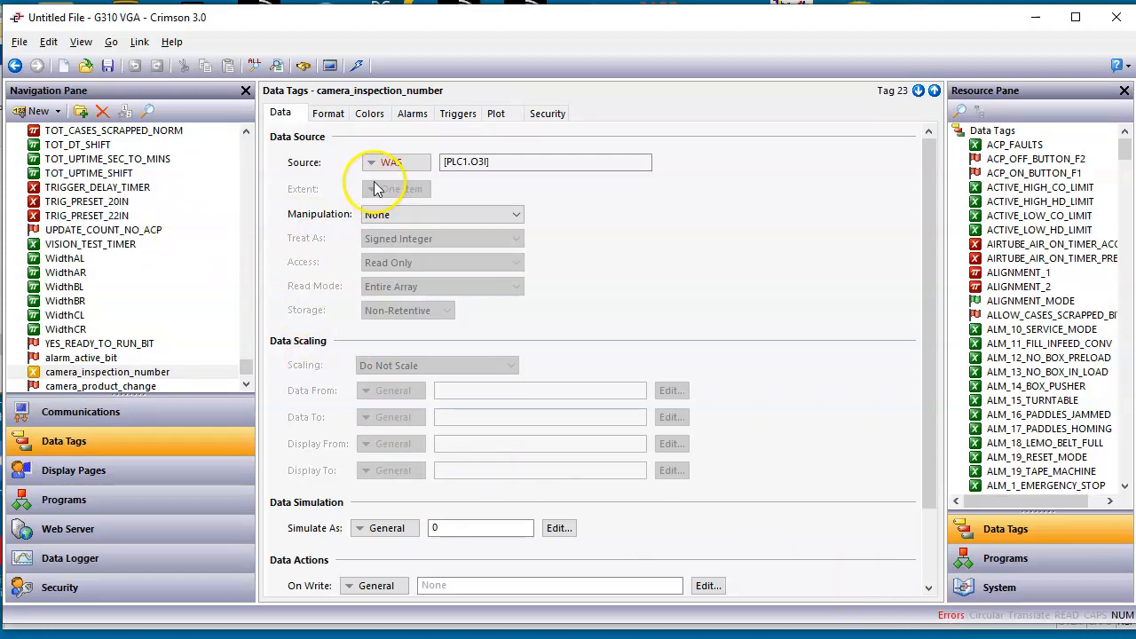
pyautogui.click(151, 415)
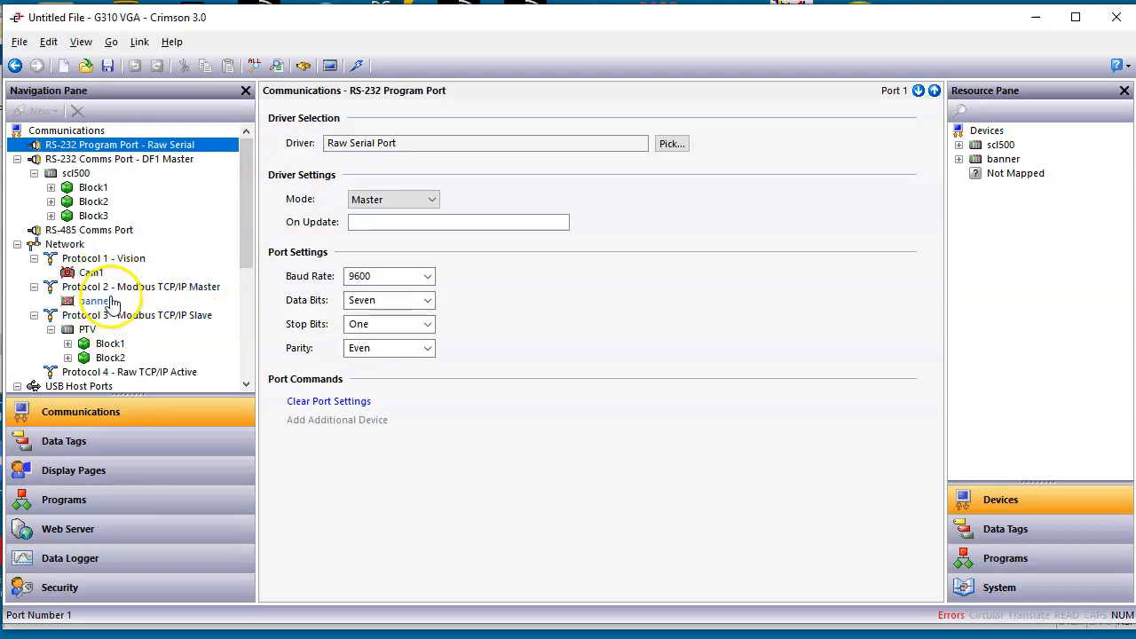
pyautogui.click(127, 444)
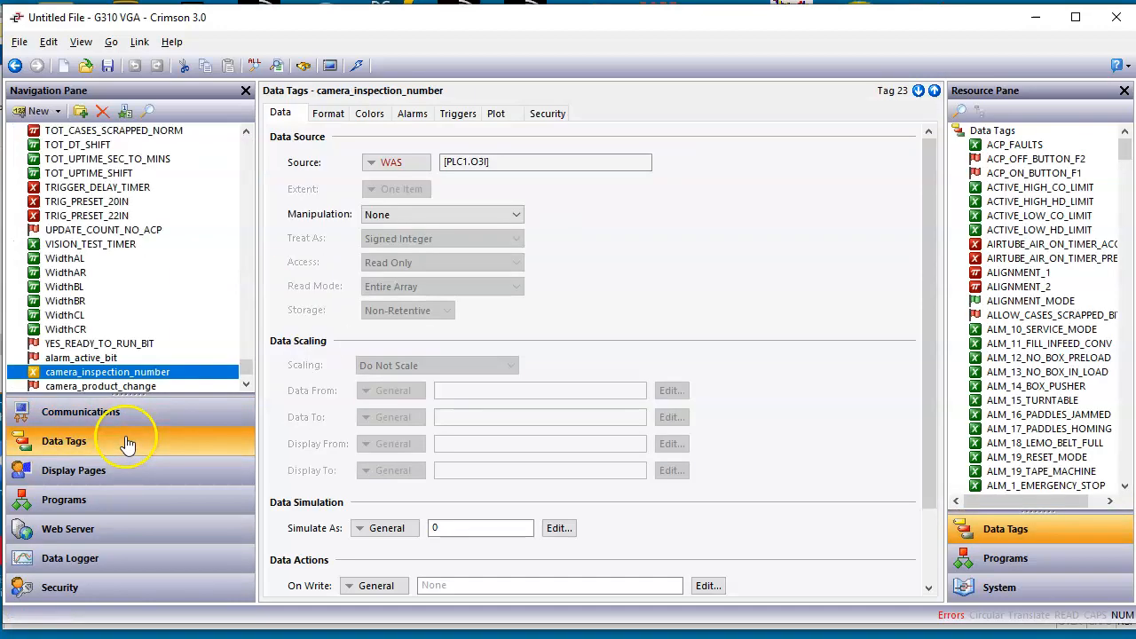
pyautogui.click(391, 162)
pyautogui.click(552, 222)
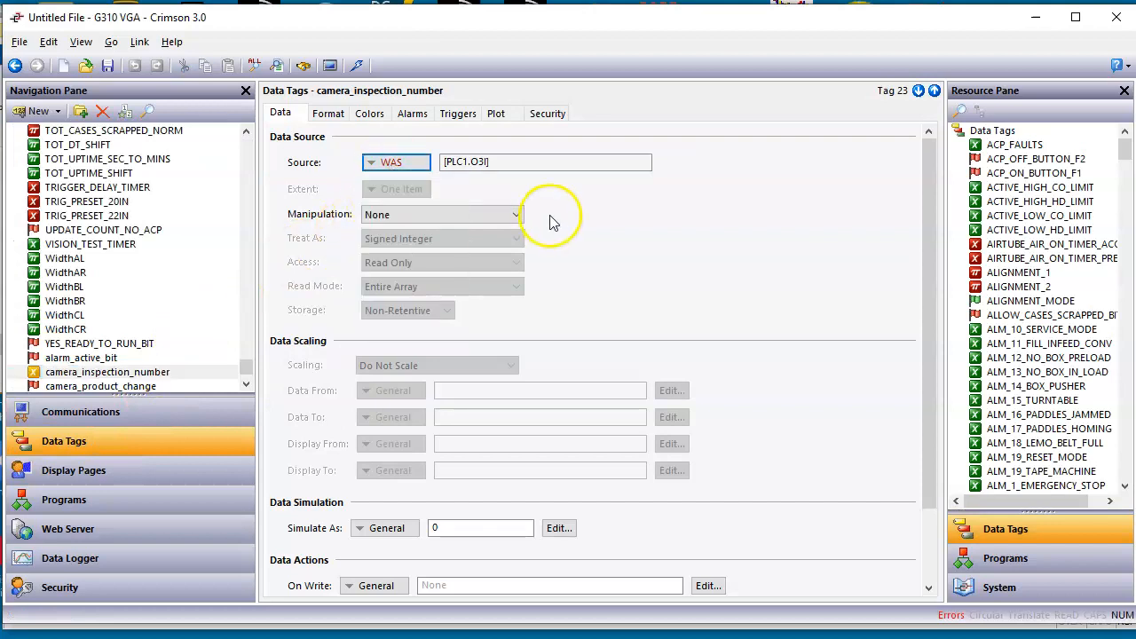
pyautogui.click(400, 163)
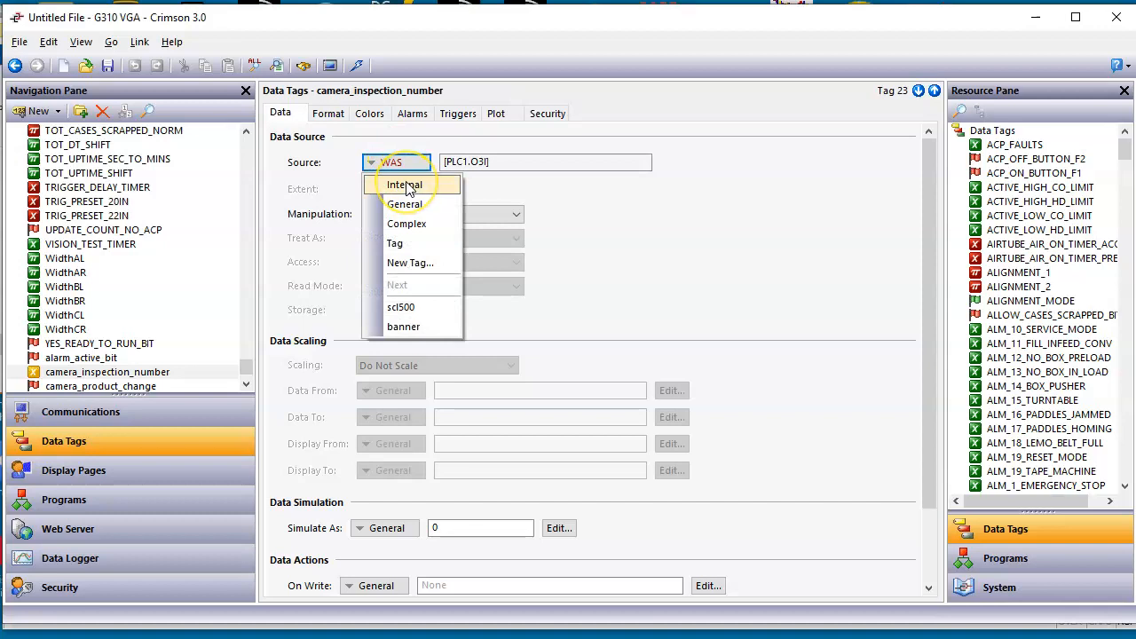
pyautogui.click(408, 187)
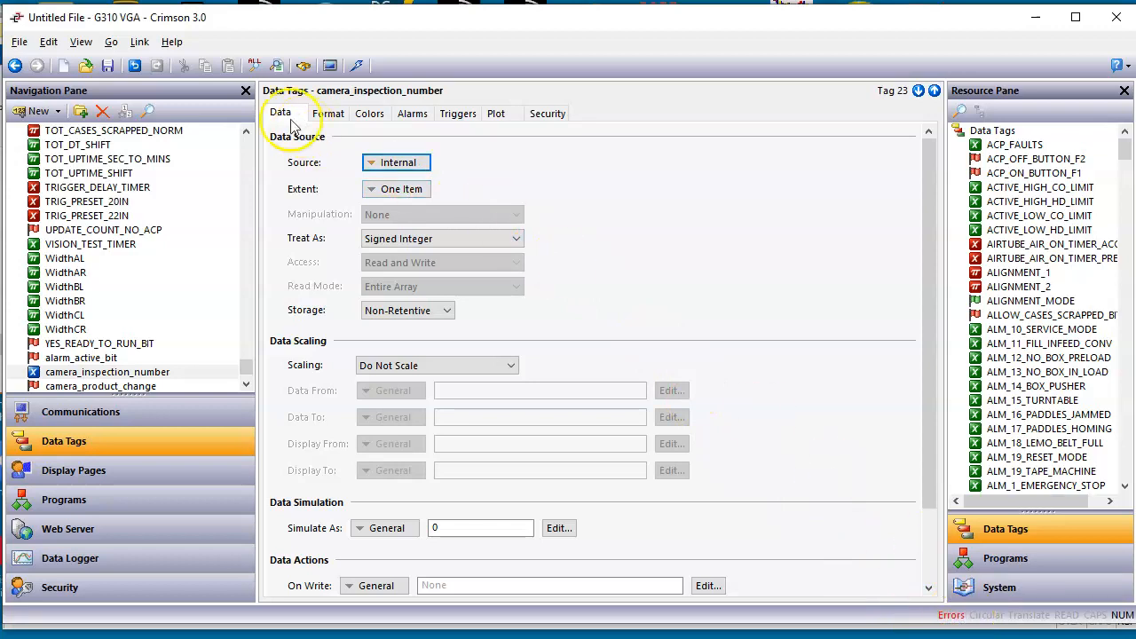
# Step: Search for the database errors again, show the full error list beside the tag settings, and set camera_product_change's source to Internal
pyautogui.click(951, 620)
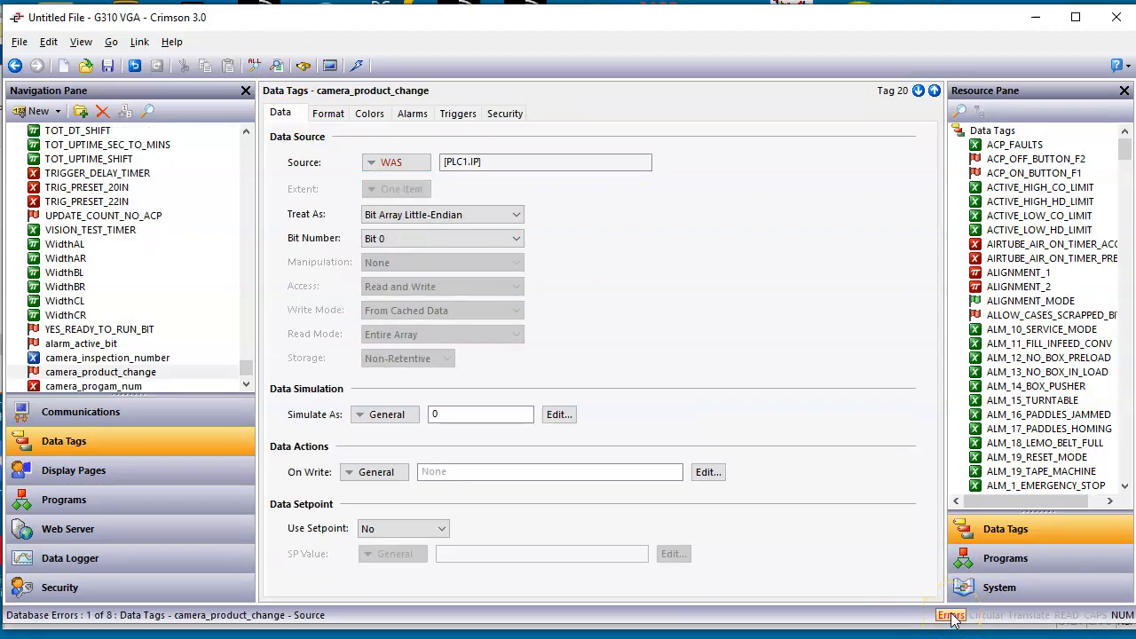
pyautogui.click(277, 69)
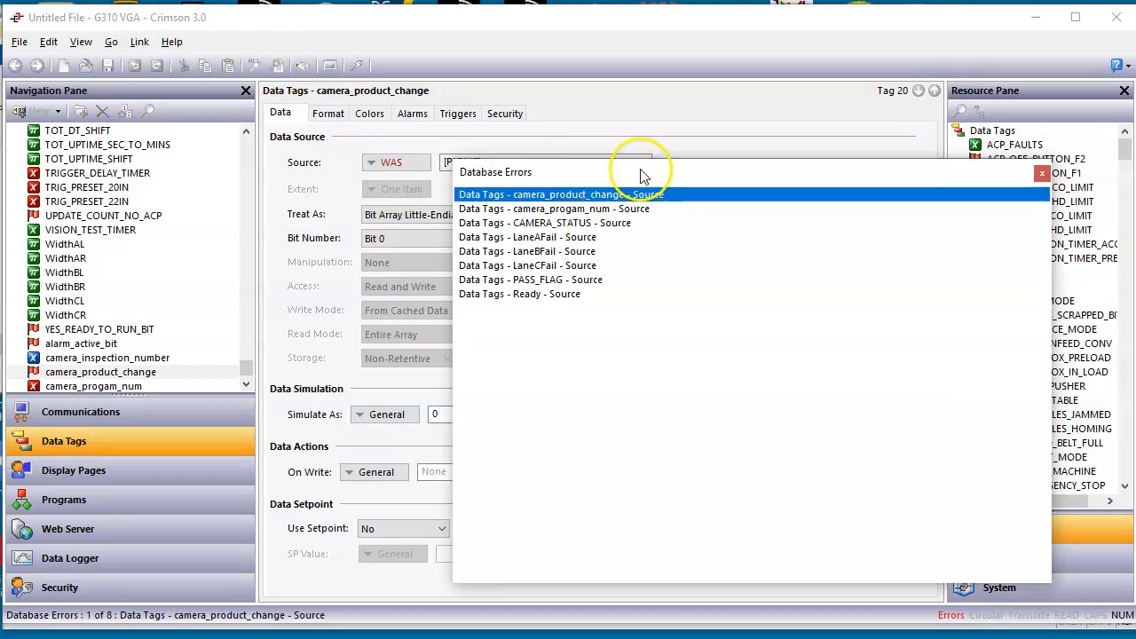
pyautogui.moveTo(647, 172); pyautogui.dragTo(802, 145)
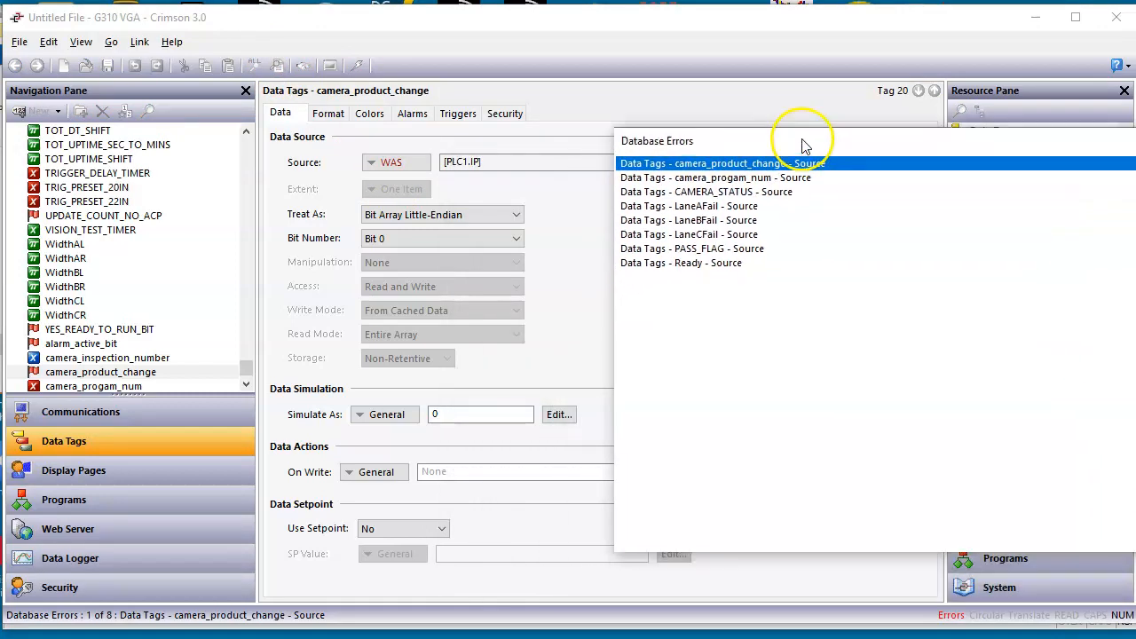
pyautogui.click(384, 163)
pyautogui.click(404, 182)
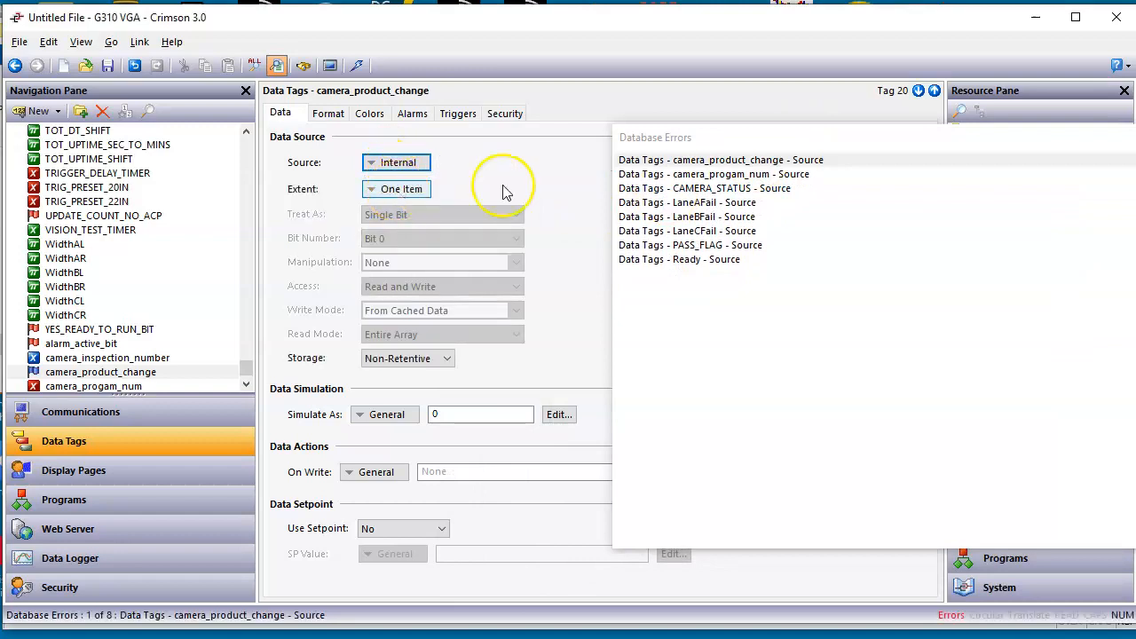
# Step: Set the data source of the camera_progam_num and CAMERA_STATUS tags from the error list to Internal
pyautogui.click(659, 176)
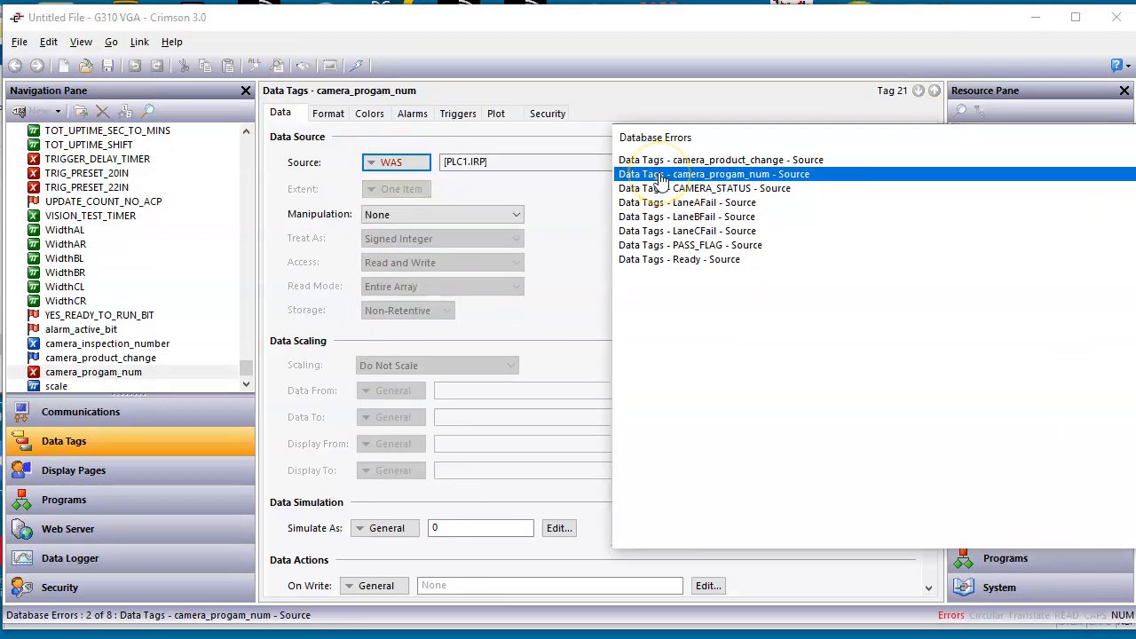
pyautogui.click(407, 163)
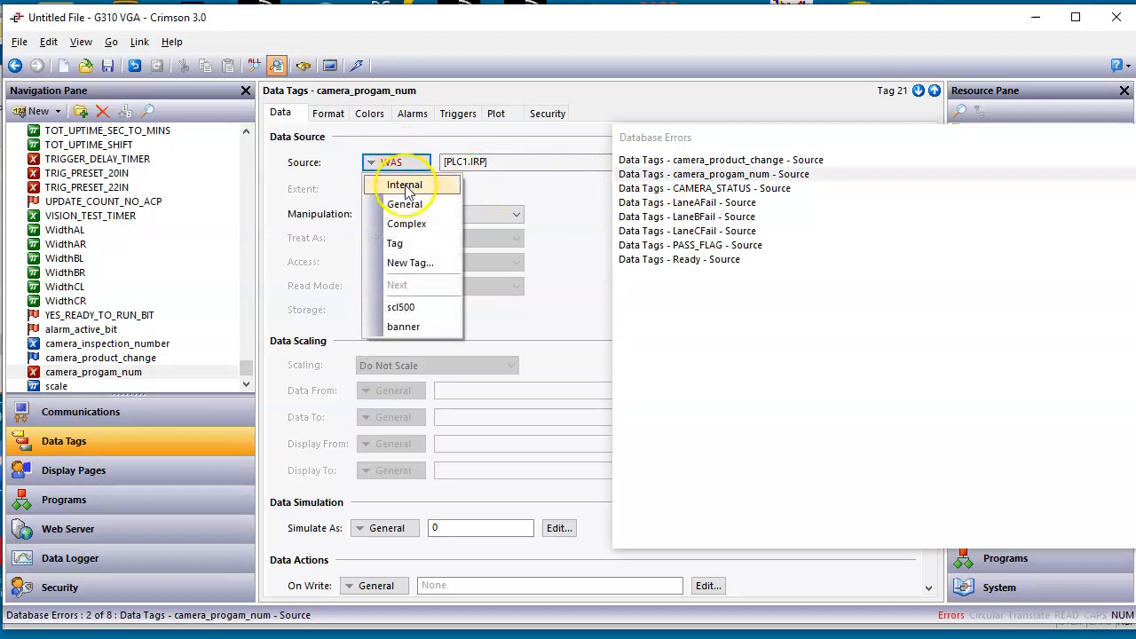
pyautogui.click(404, 184)
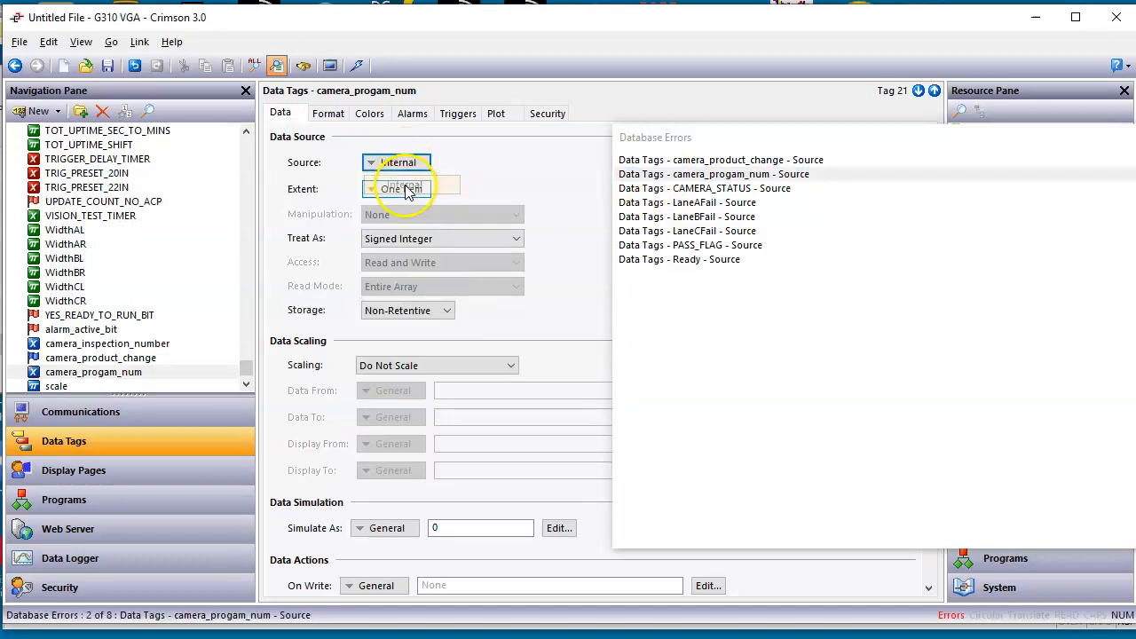
pyautogui.click(697, 189)
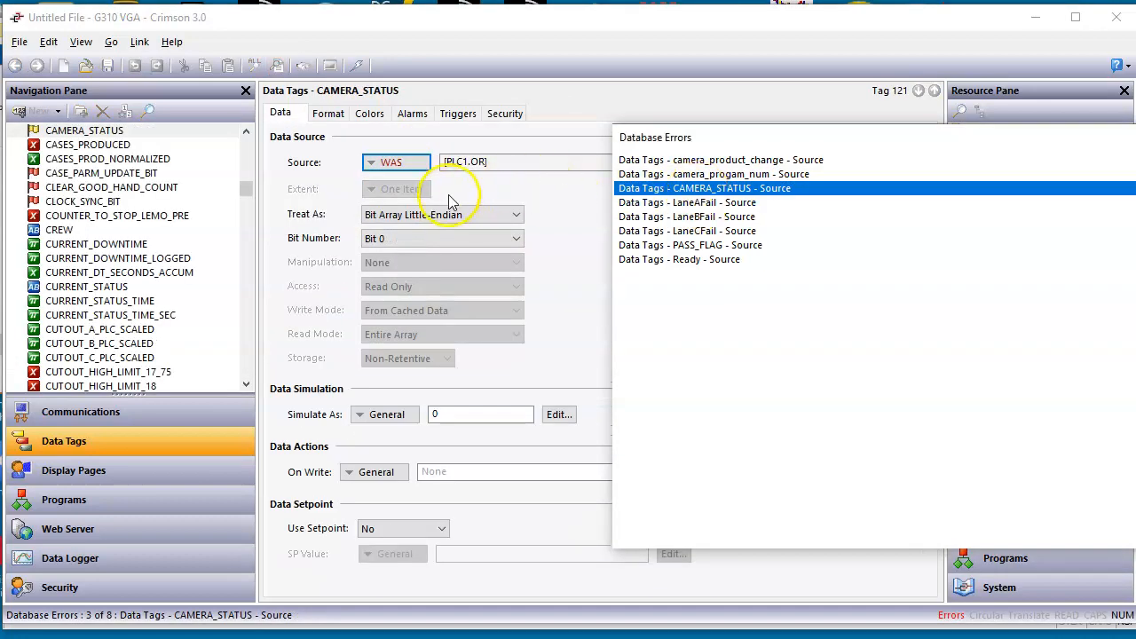
pyautogui.click(417, 168)
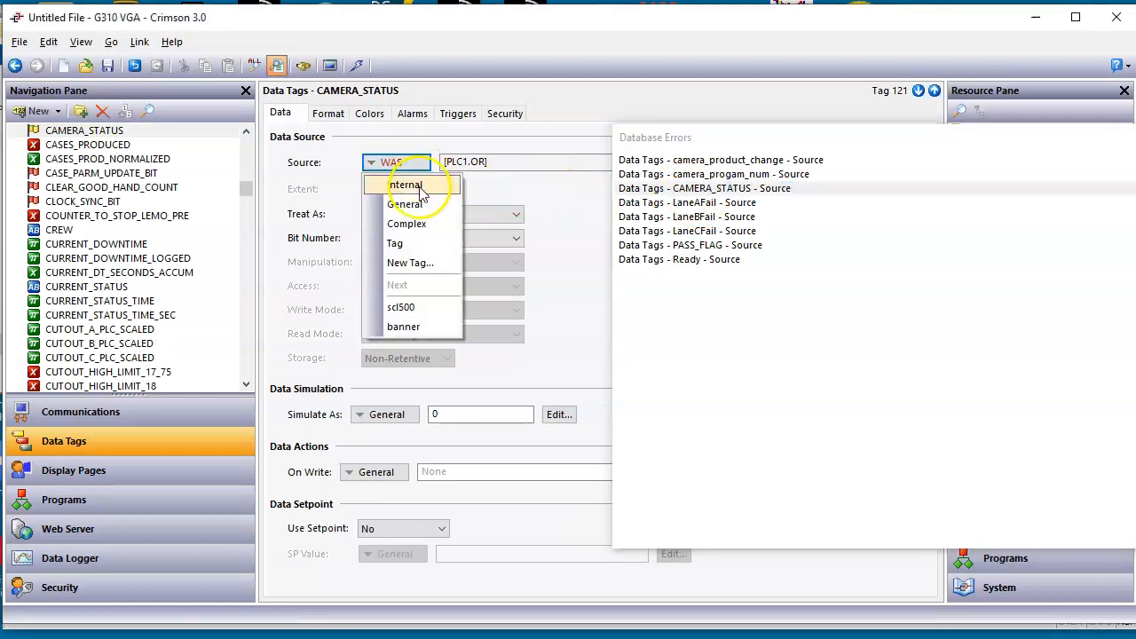
pyautogui.click(404, 183)
# Step: Set the data source of the LaneAFail, LaneBFail and LaneCFail tags to Internal, working through the error list
pyautogui.click(708, 207)
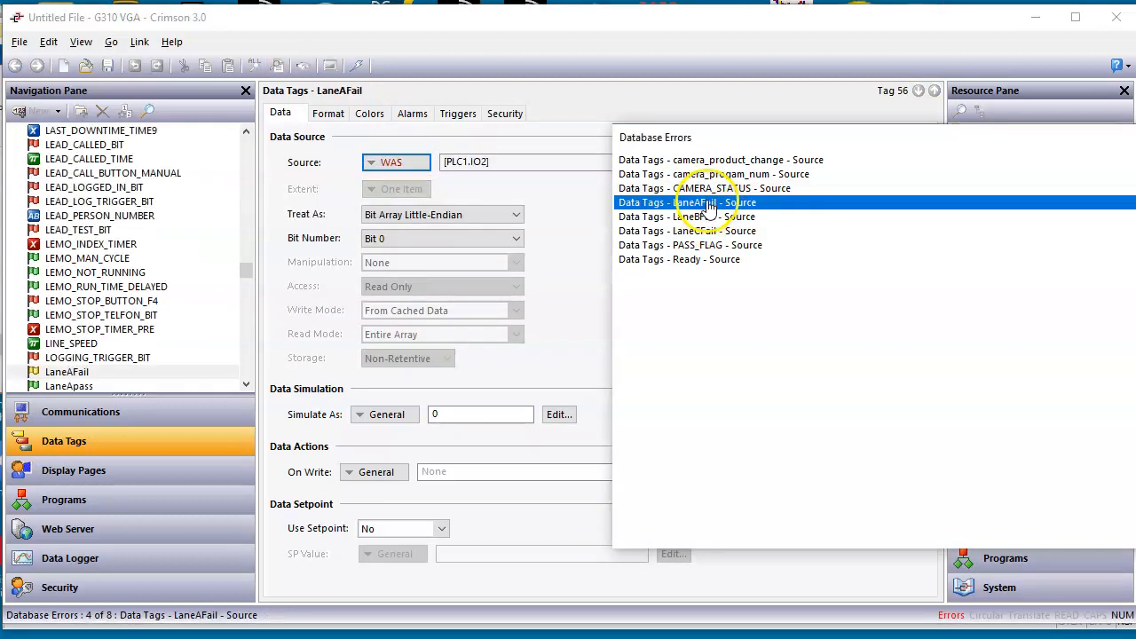
pyautogui.click(402, 164)
pyautogui.click(399, 184)
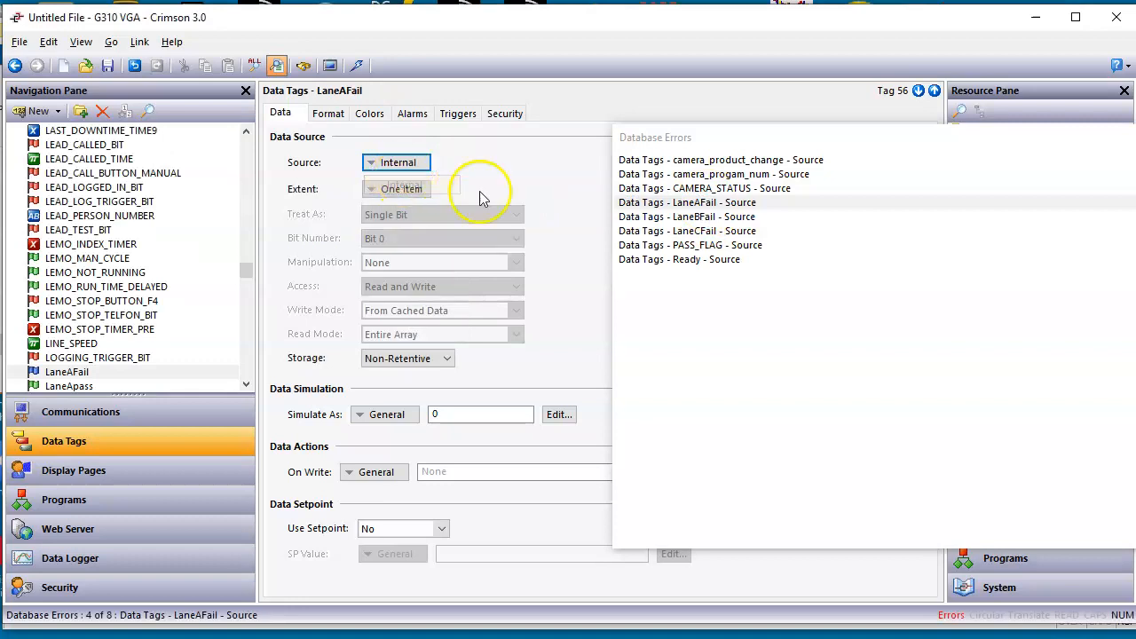
pyautogui.click(674, 222)
pyautogui.click(398, 163)
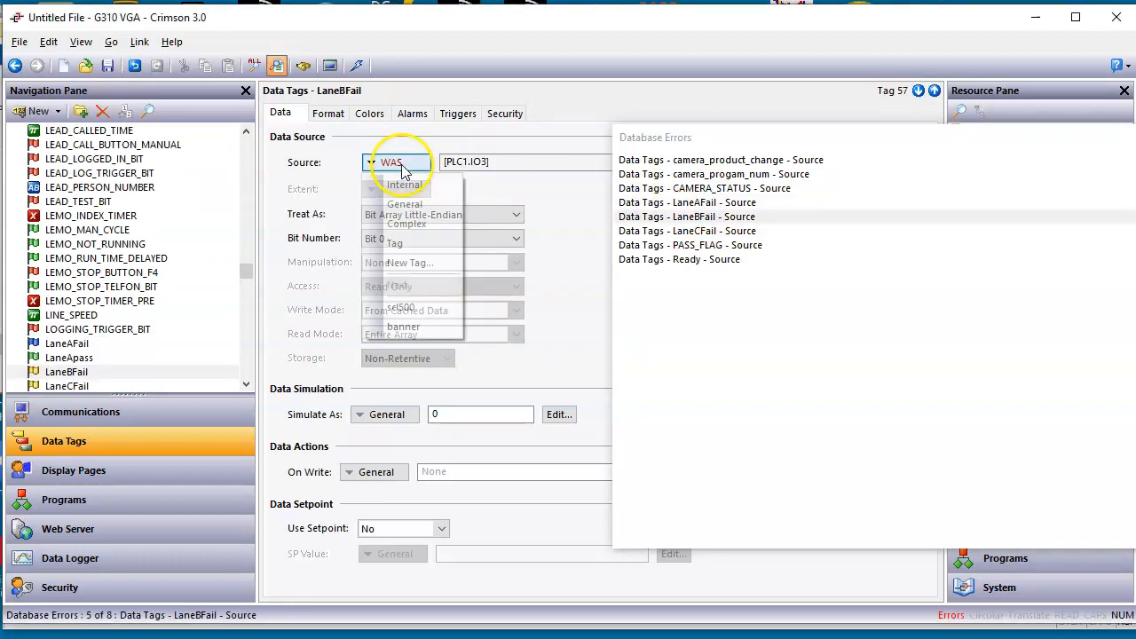
pyautogui.click(401, 182)
pyautogui.click(697, 231)
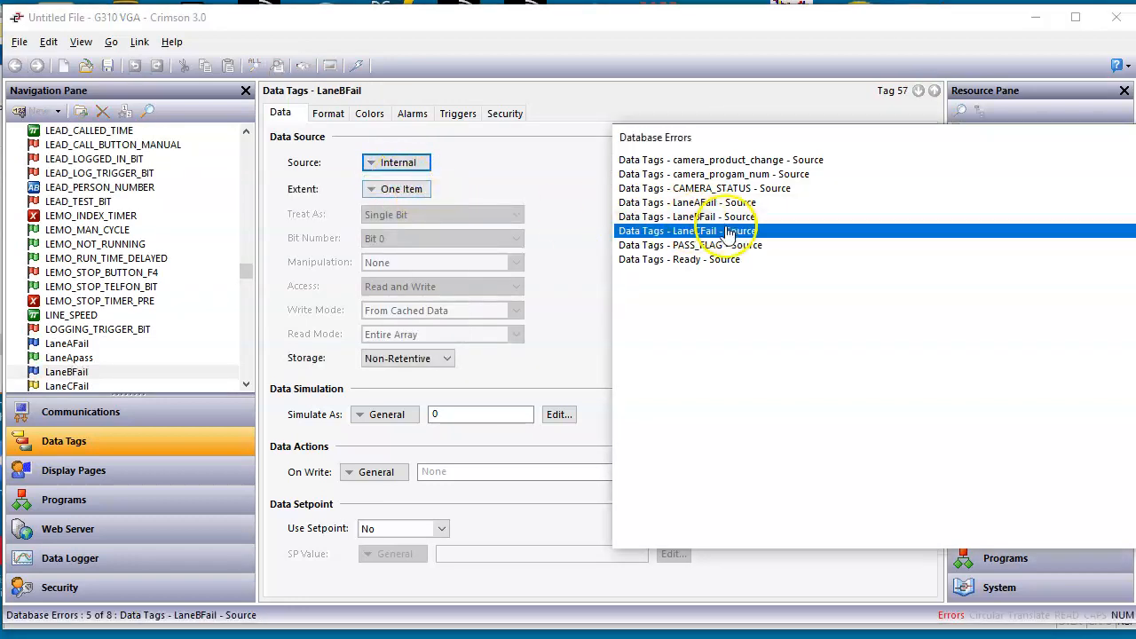
pyautogui.click(417, 168)
pyautogui.click(398, 185)
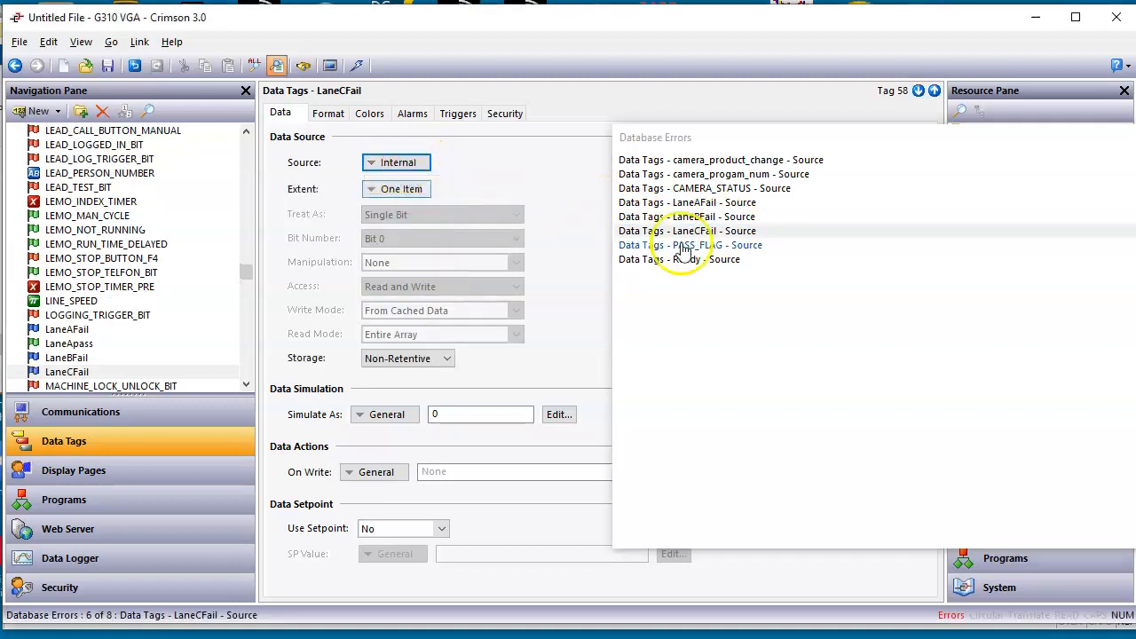
# Step: Try to set the data source of the PASS_FLAG and Ready tags from the error list to Internal
pyautogui.click(737, 247)
pyautogui.click(398, 163)
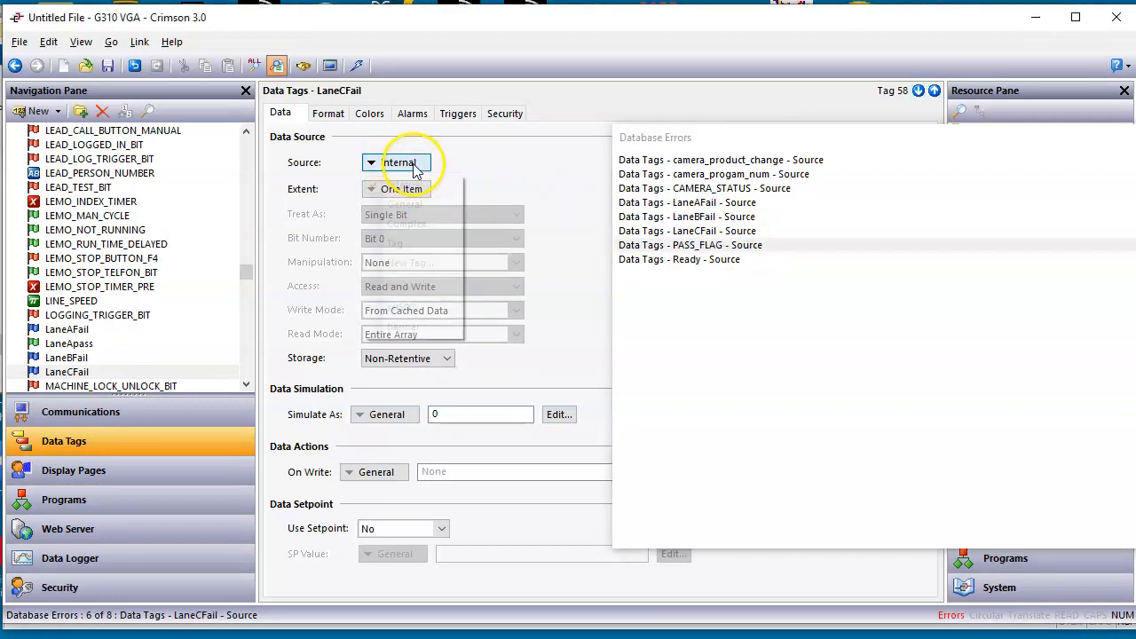
pyautogui.click(404, 181)
pyautogui.click(723, 259)
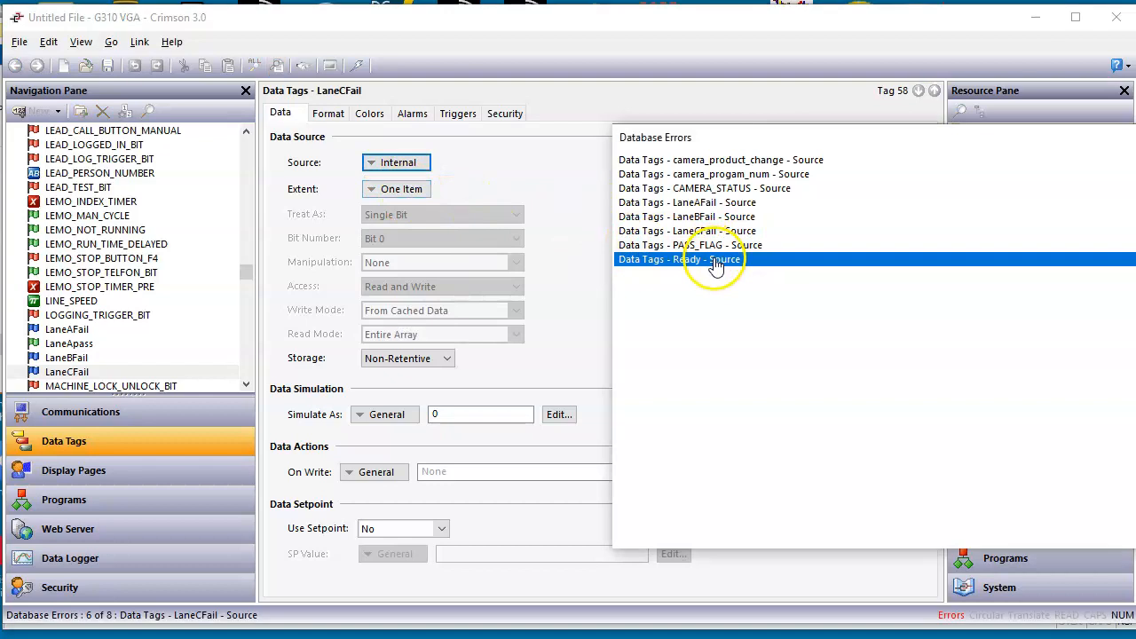
pyautogui.click(410, 165)
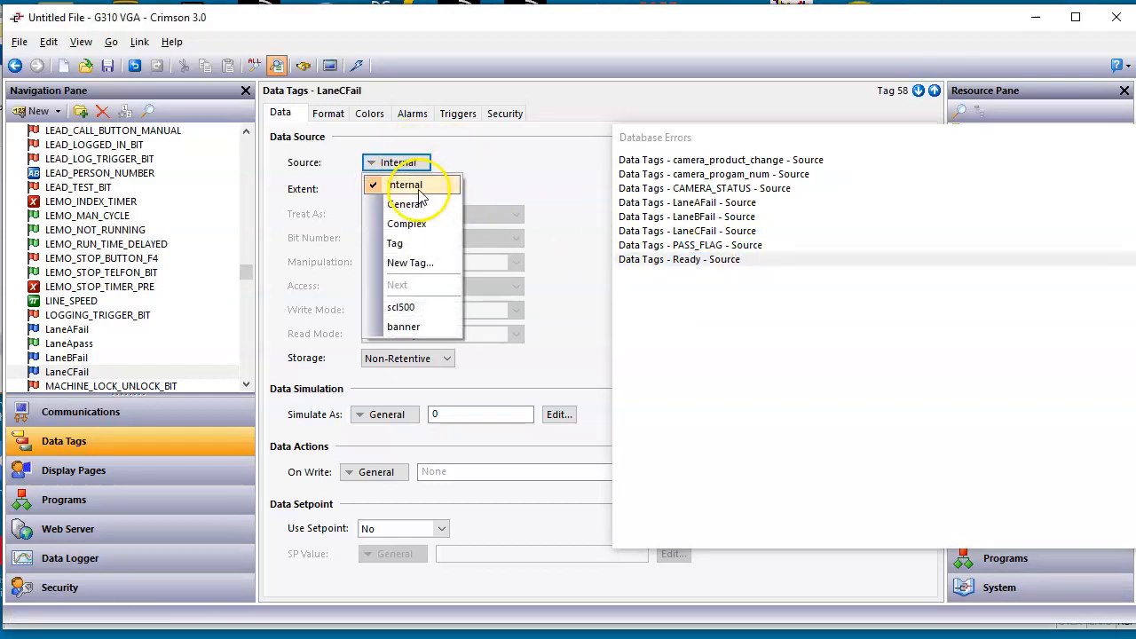
pyautogui.click(405, 182)
# Step: Set the data source of the Ready and PASS_FLAG tags from the error list to Internal
pyautogui.click(697, 265)
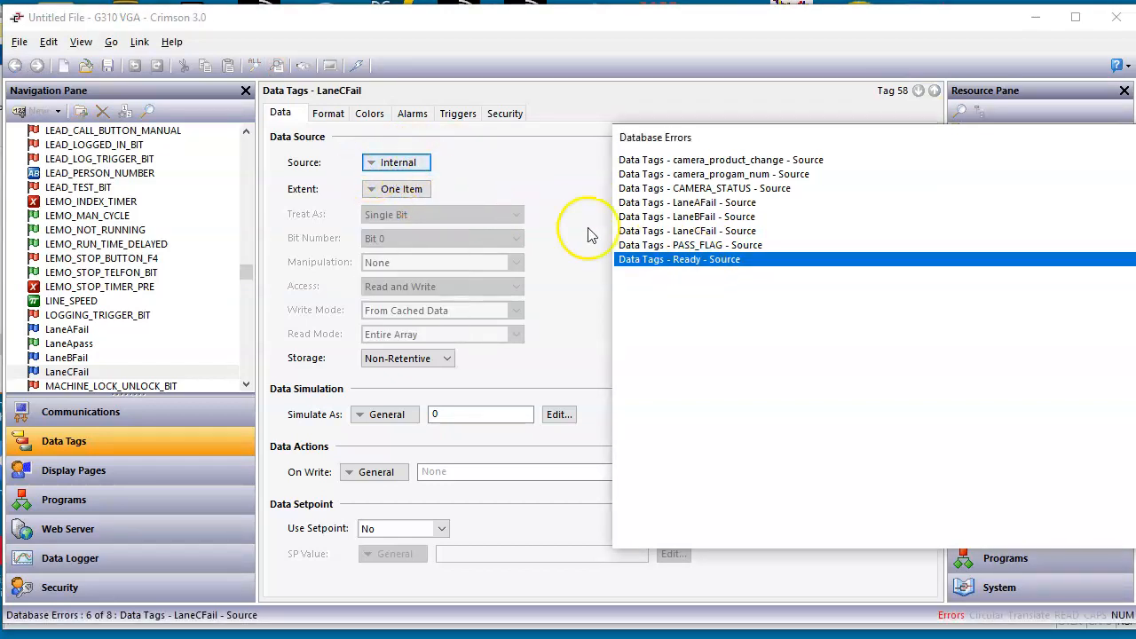
pyautogui.click(396, 161)
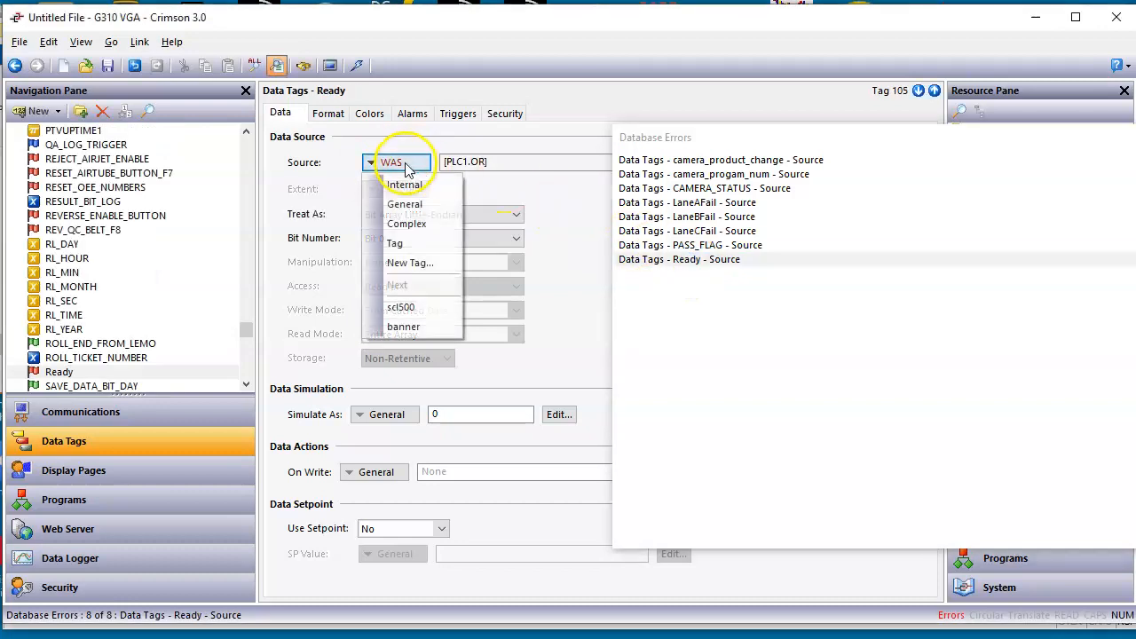
pyautogui.click(405, 183)
pyautogui.click(702, 247)
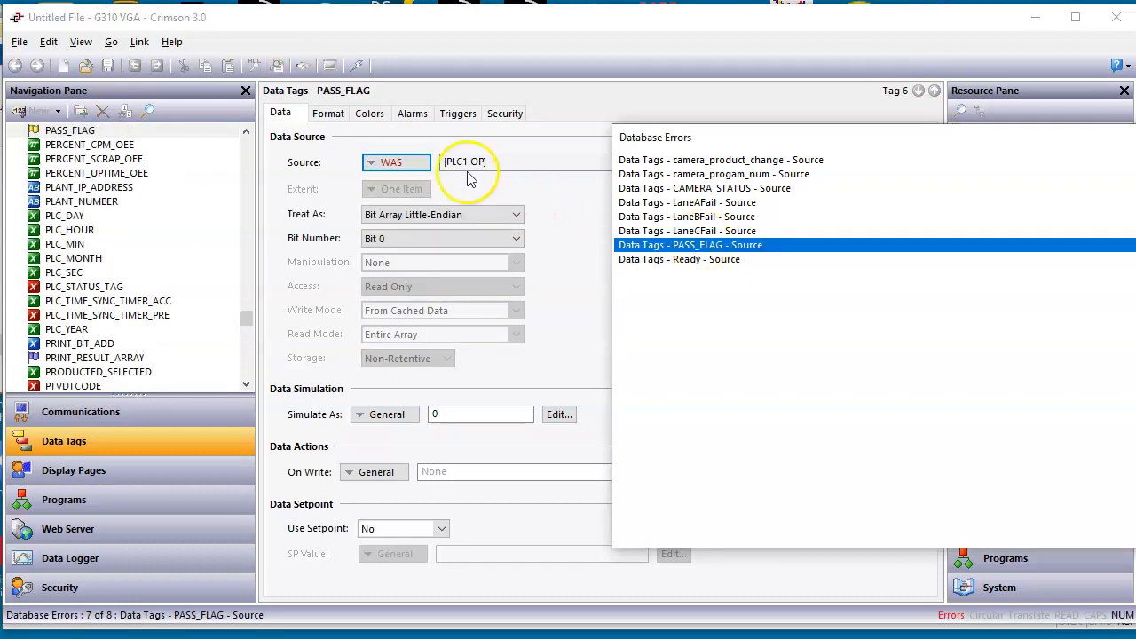
pyautogui.click(384, 161)
pyautogui.click(396, 184)
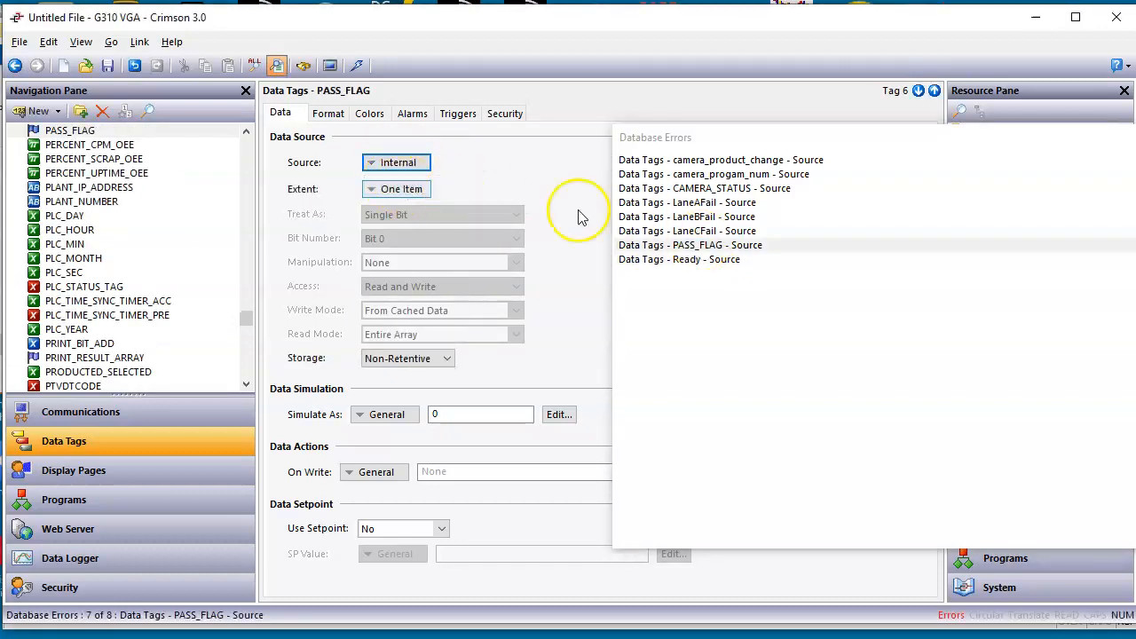
# Step: Check the LaneCFail tag's source from the error list and close the list of database errors
pyautogui.click(683, 231)
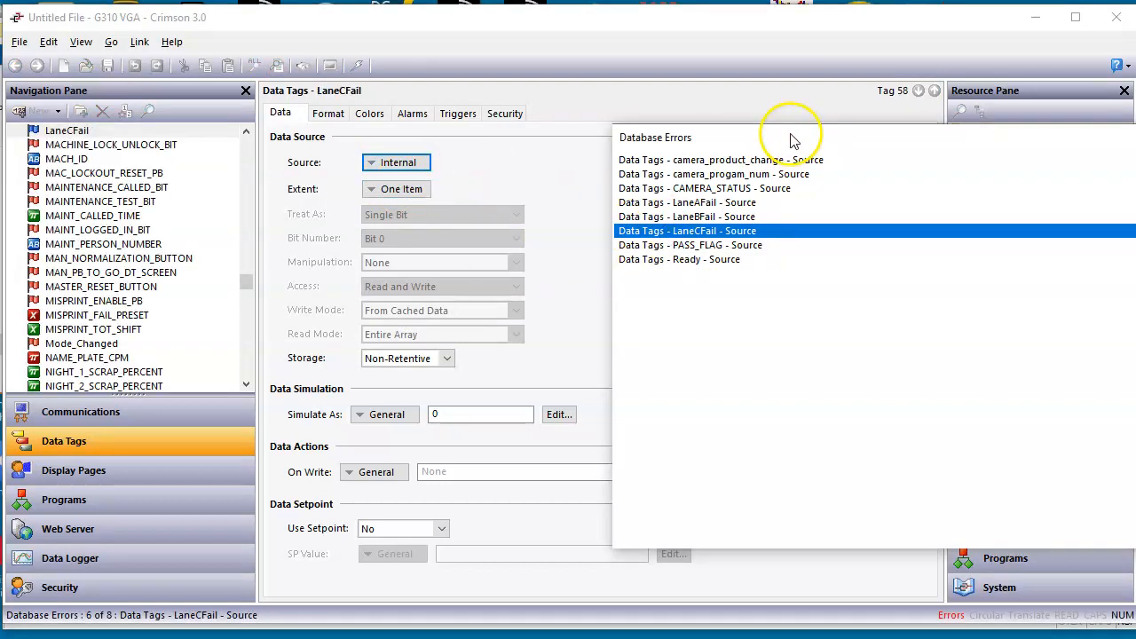
pyautogui.moveTo(789, 136); pyautogui.dragTo(510, 157)
pyautogui.click(922, 159)
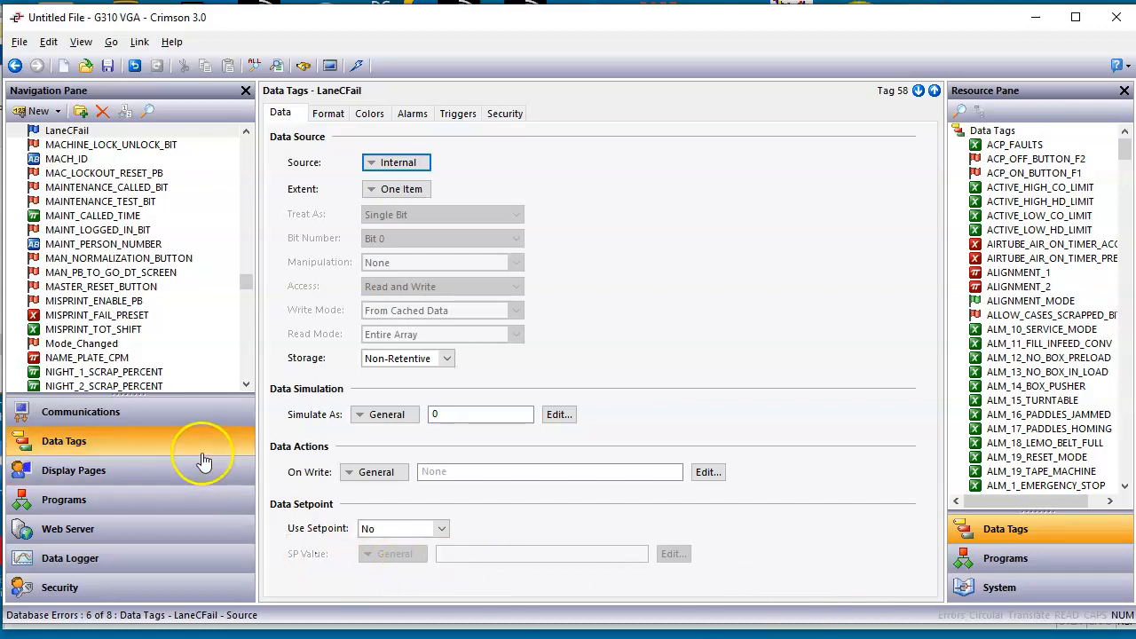
# Step: Create a new network port under Network in the communications settings
pyautogui.click(190, 413)
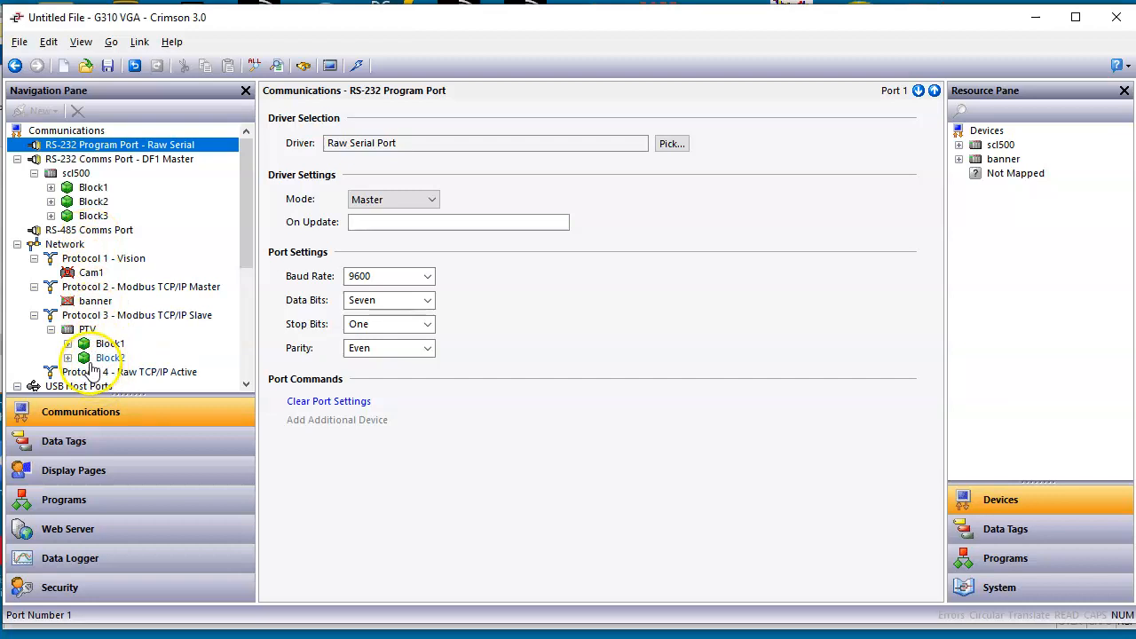
pyautogui.click(67, 245)
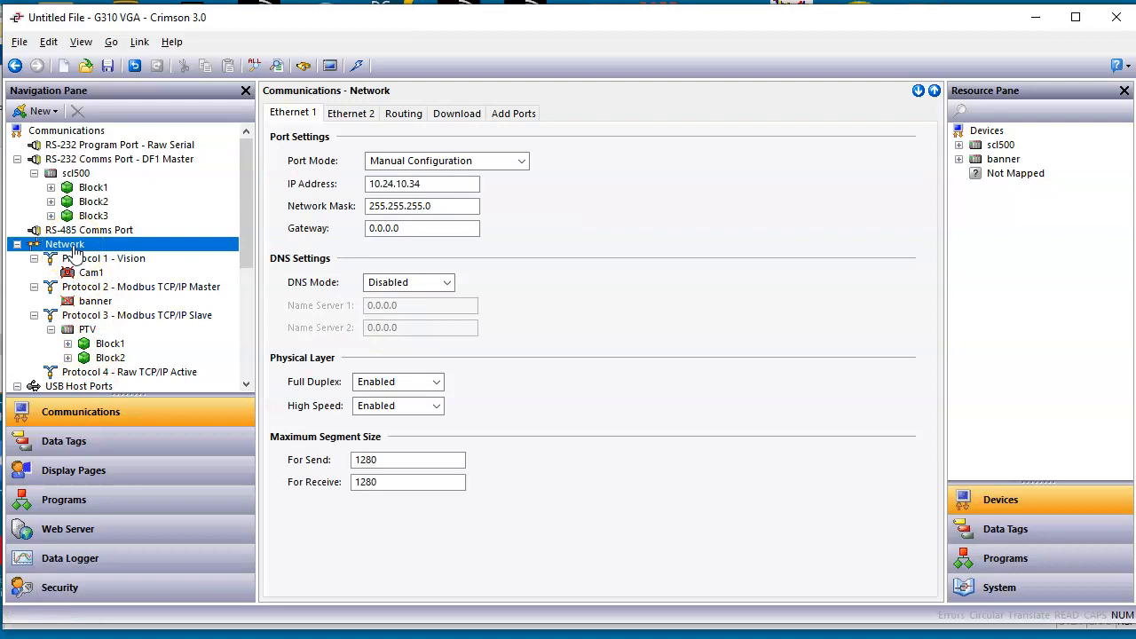
pyautogui.click(461, 116)
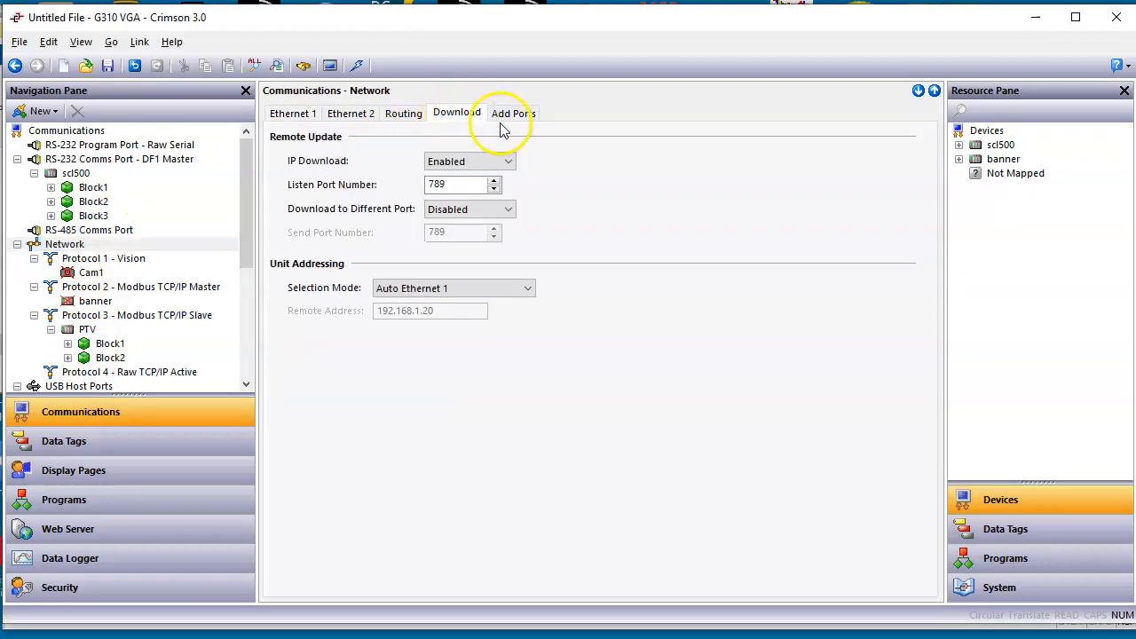
pyautogui.click(508, 121)
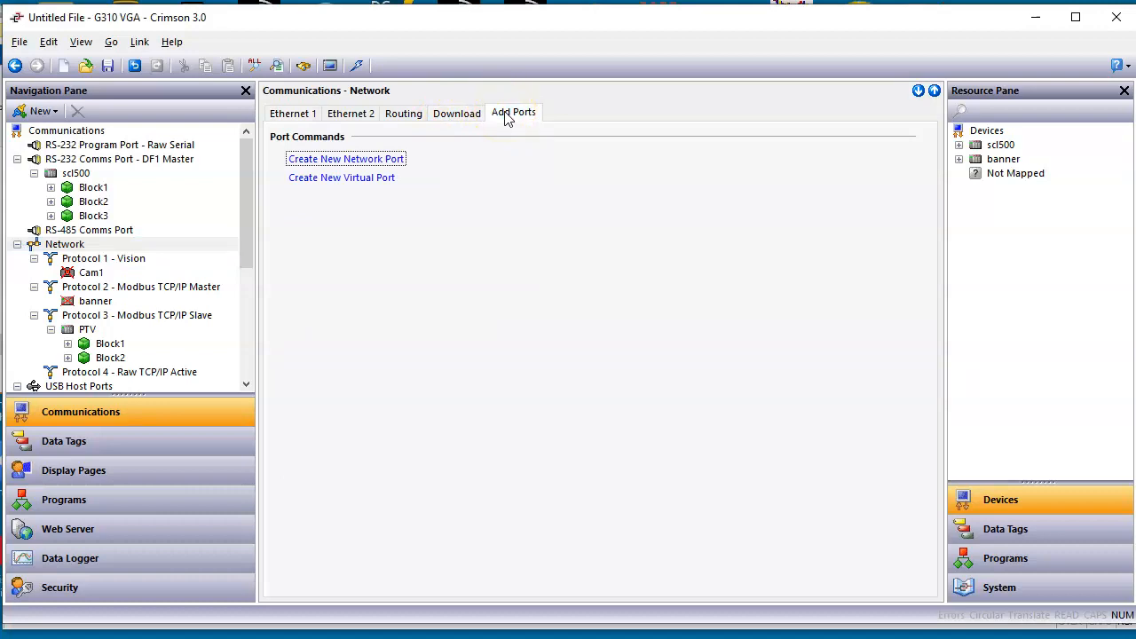
pyautogui.click(469, 116)
pyautogui.click(533, 116)
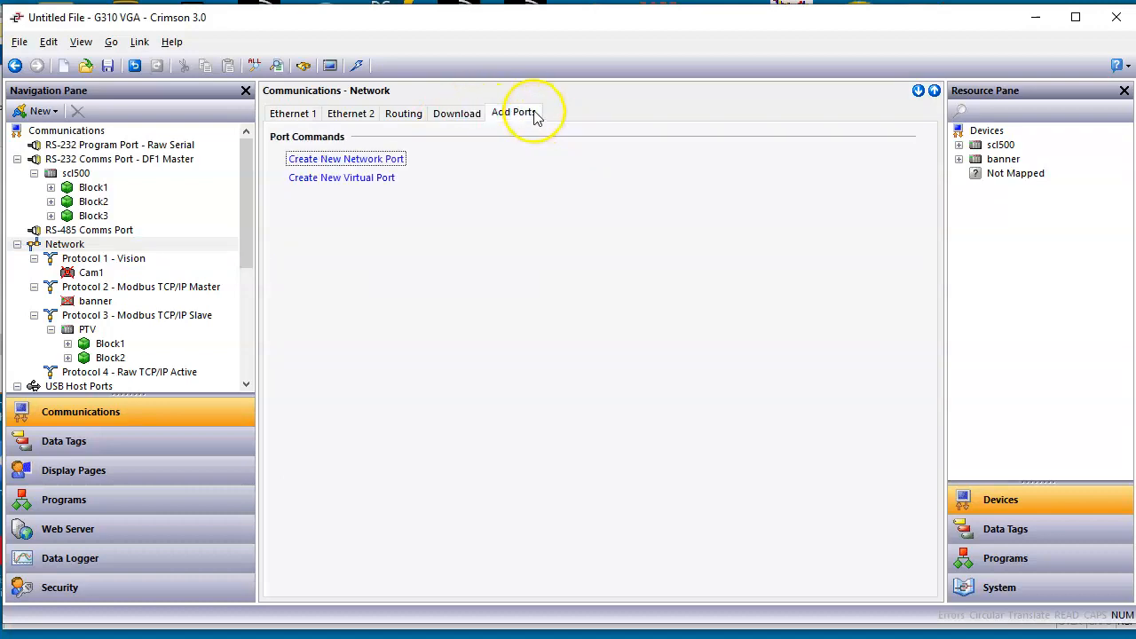
pyautogui.click(377, 165)
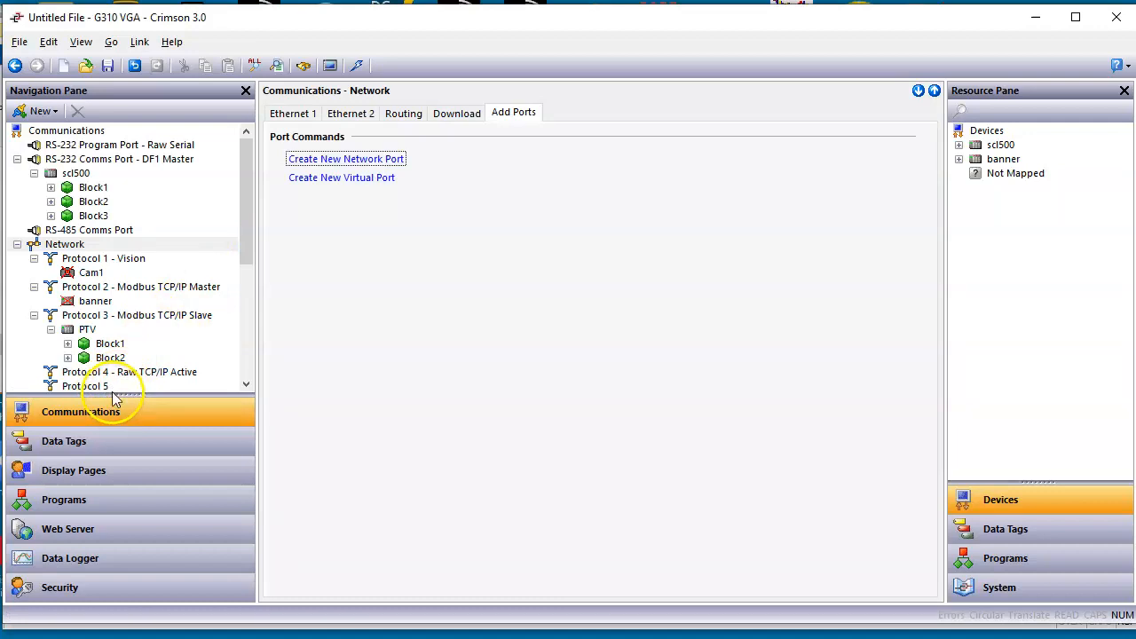
# Step: Enlarge the communications tree and assign the Allen-Bradley DF1 Master via PCCC/EIP driver to the new Protocol 5 port
pyautogui.moveTo(111, 396); pyautogui.dragTo(112, 460)
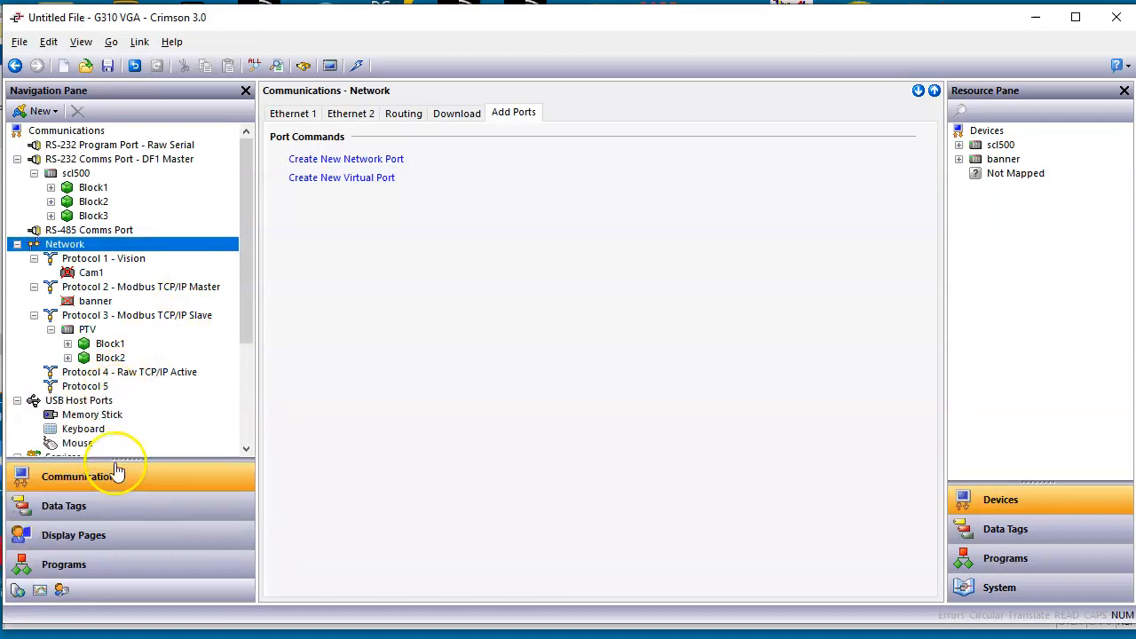
pyautogui.click(85, 387)
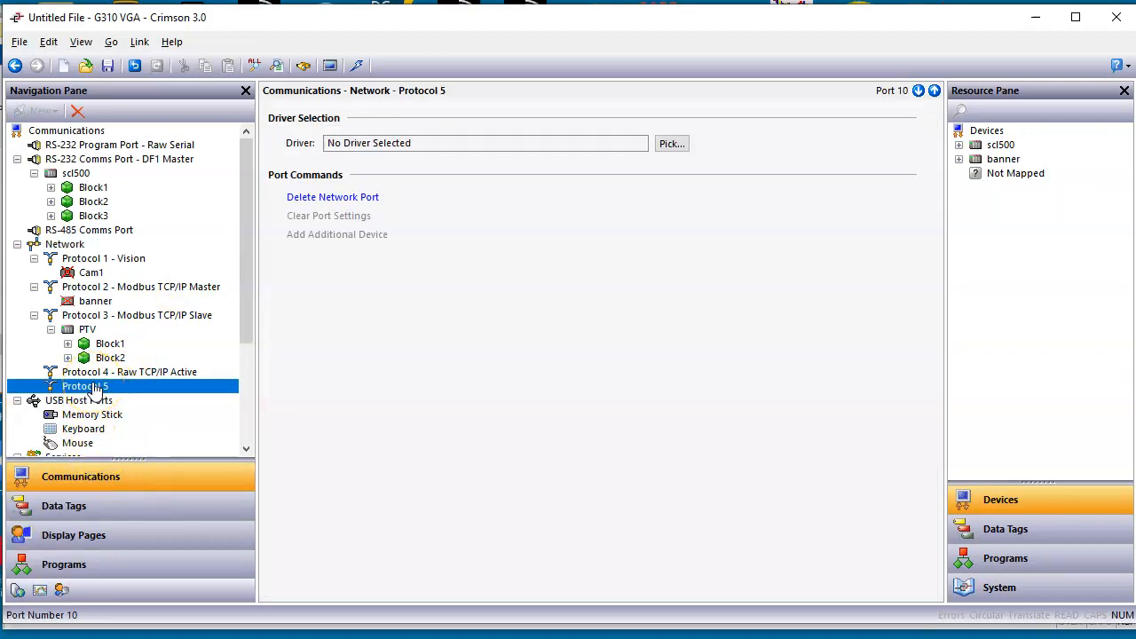
pyautogui.click(672, 143)
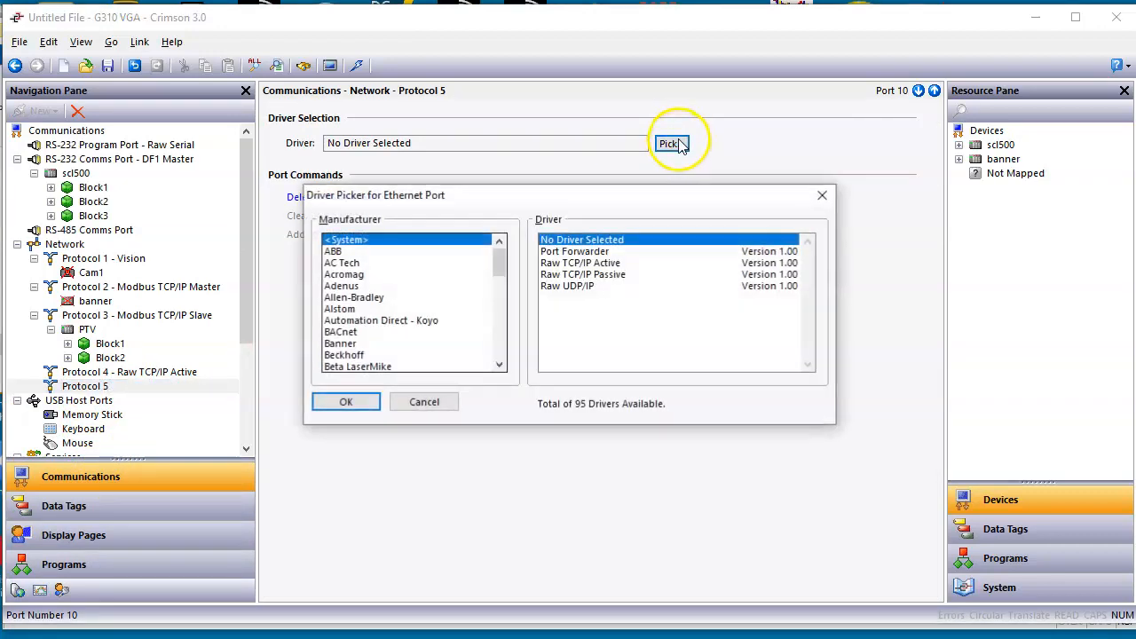
pyautogui.click(367, 299)
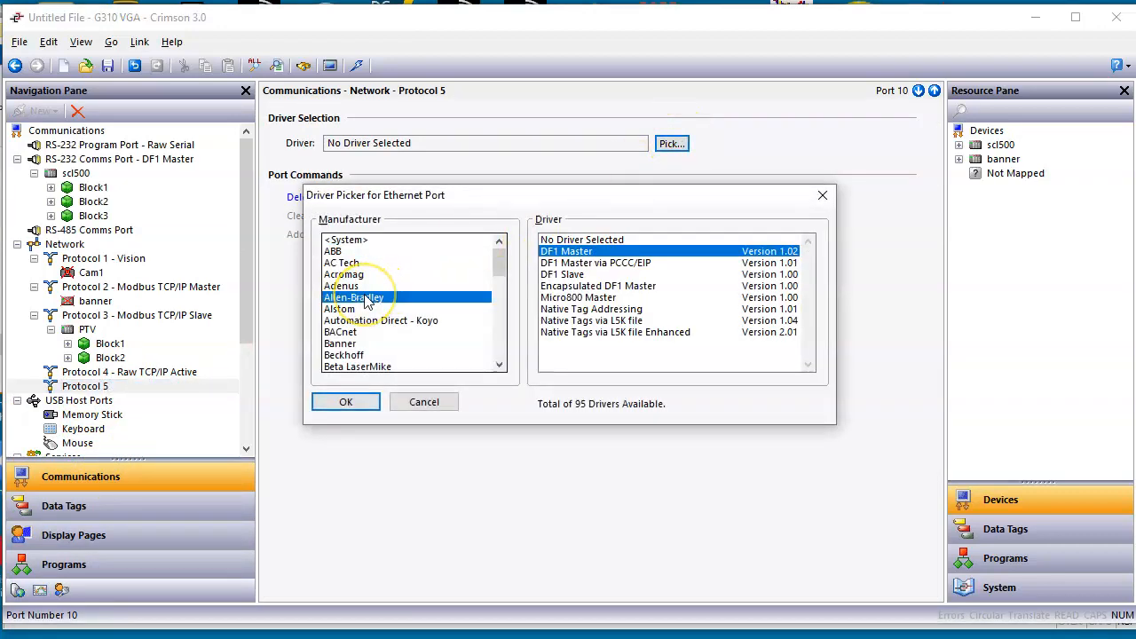
pyautogui.click(582, 264)
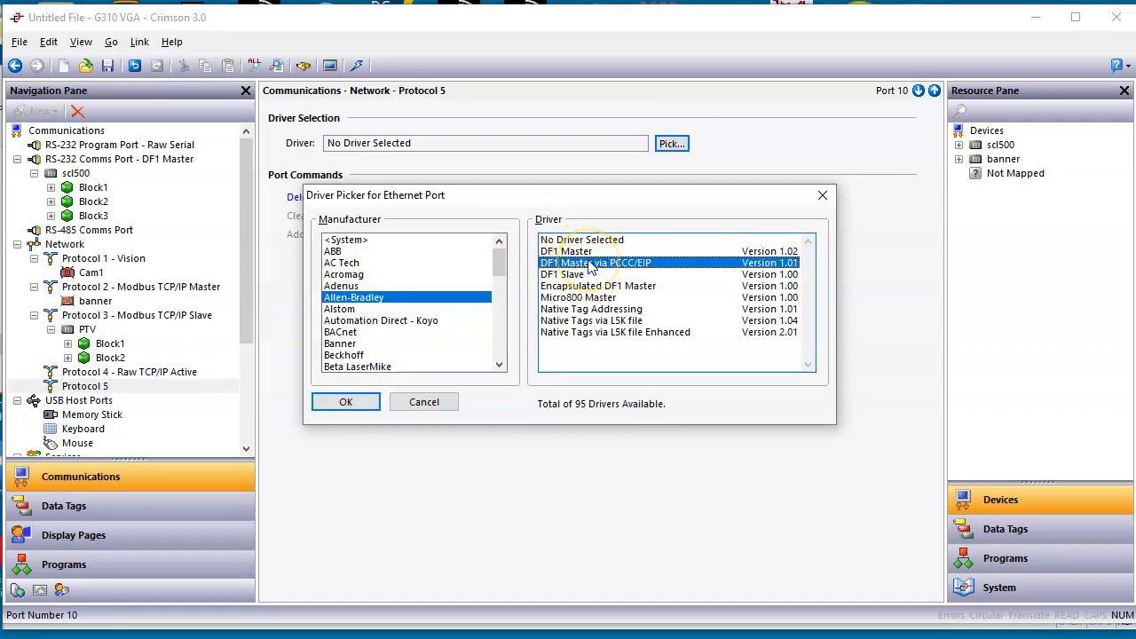
pyautogui.click(347, 403)
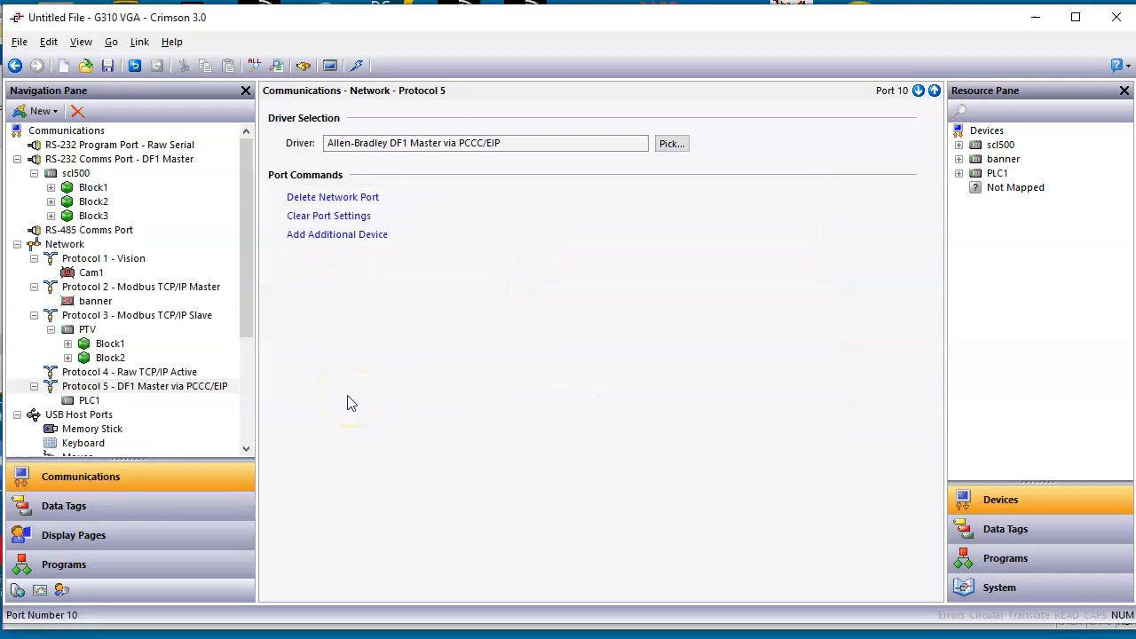
# Step: Rename the PLC1 device under Protocol 5 as scl500_a
pyautogui.click(92, 400)
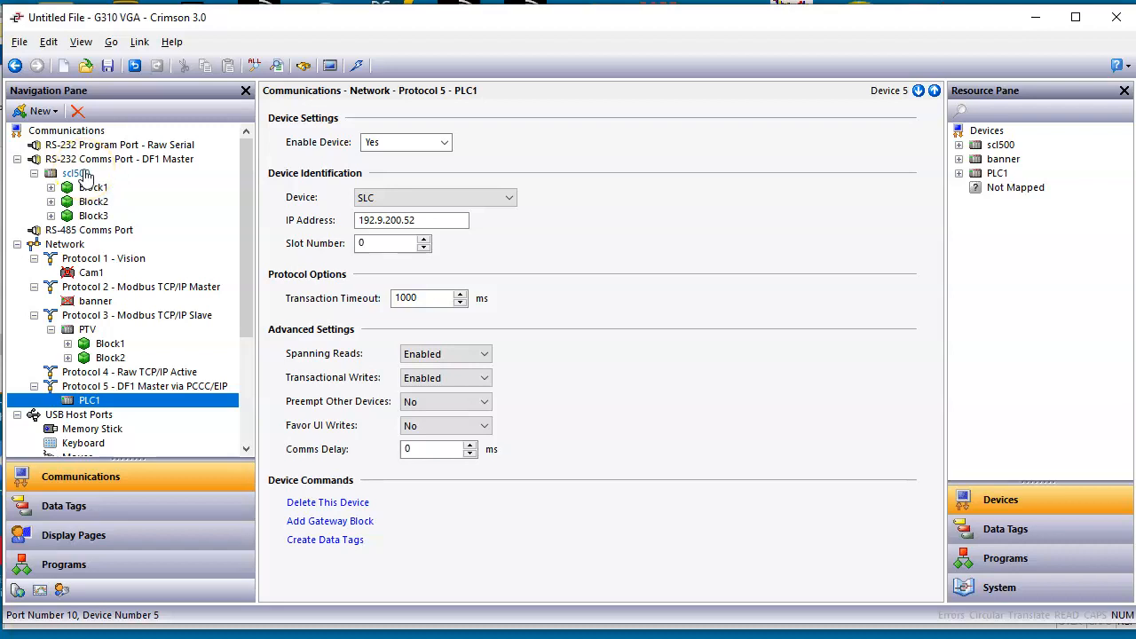
pyautogui.click(99, 402)
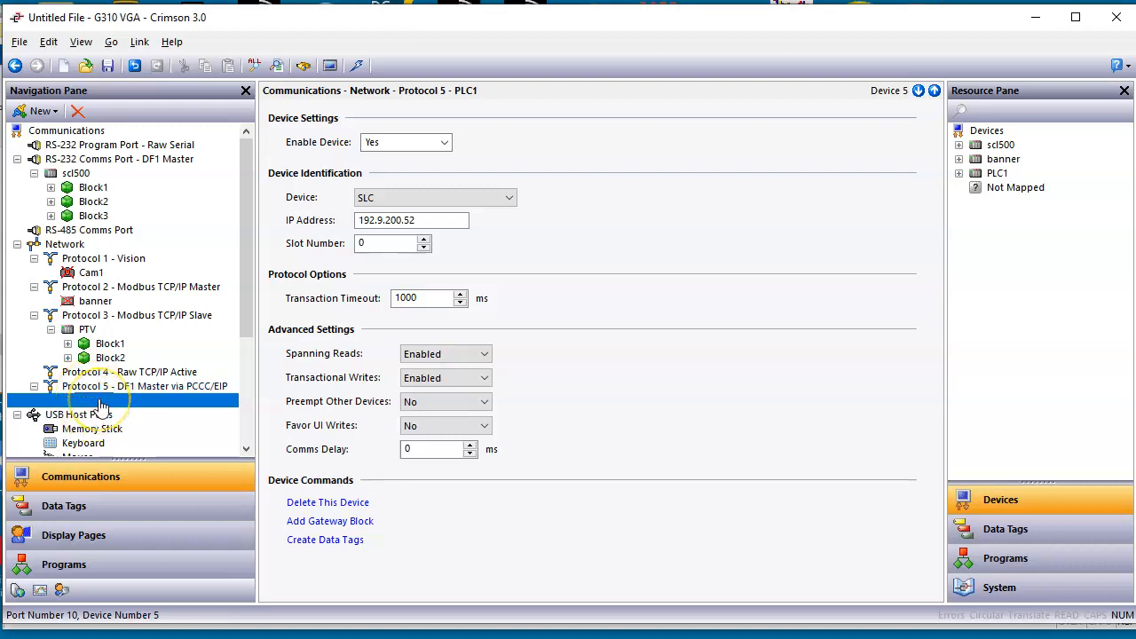
pyautogui.write('scl500_a')
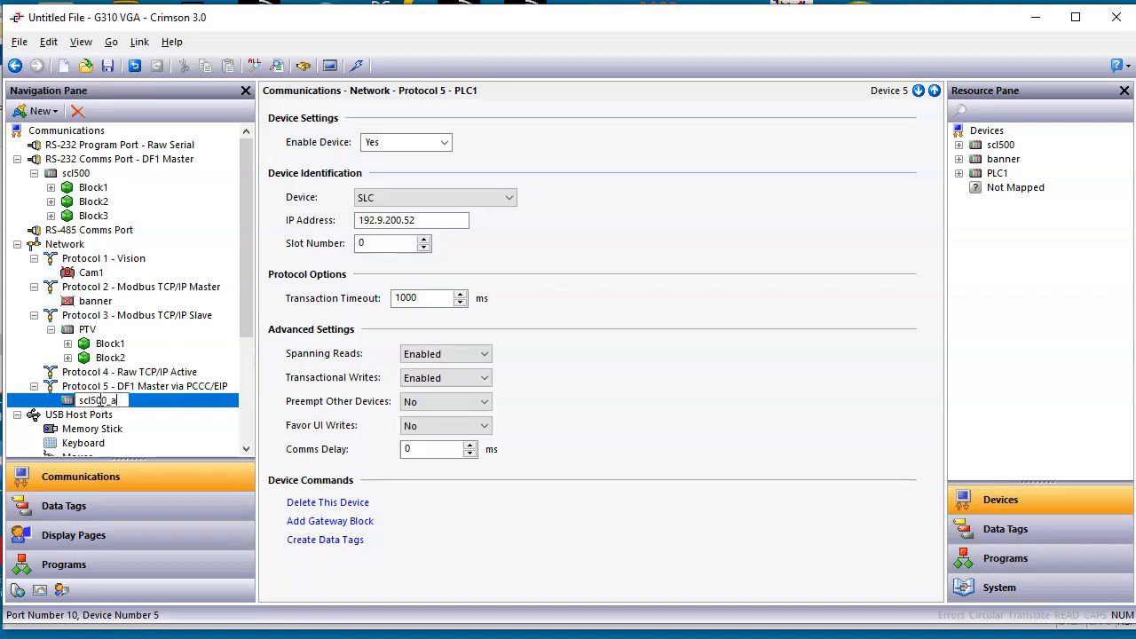
pyautogui.press('Return')
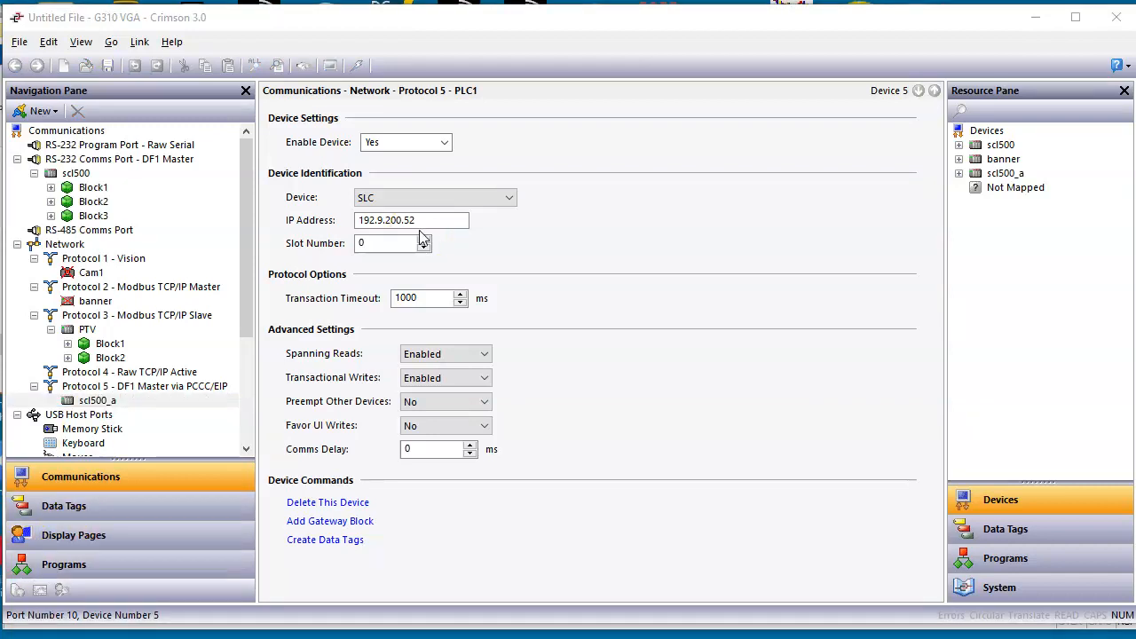
# Step: Set the scl500_a device's IP address to 10.24.10.39
pyautogui.click(425, 217)
pyautogui.moveTo(425, 218); pyautogui.dragTo(302, 220)
pyautogui.write('10.24.10.39')
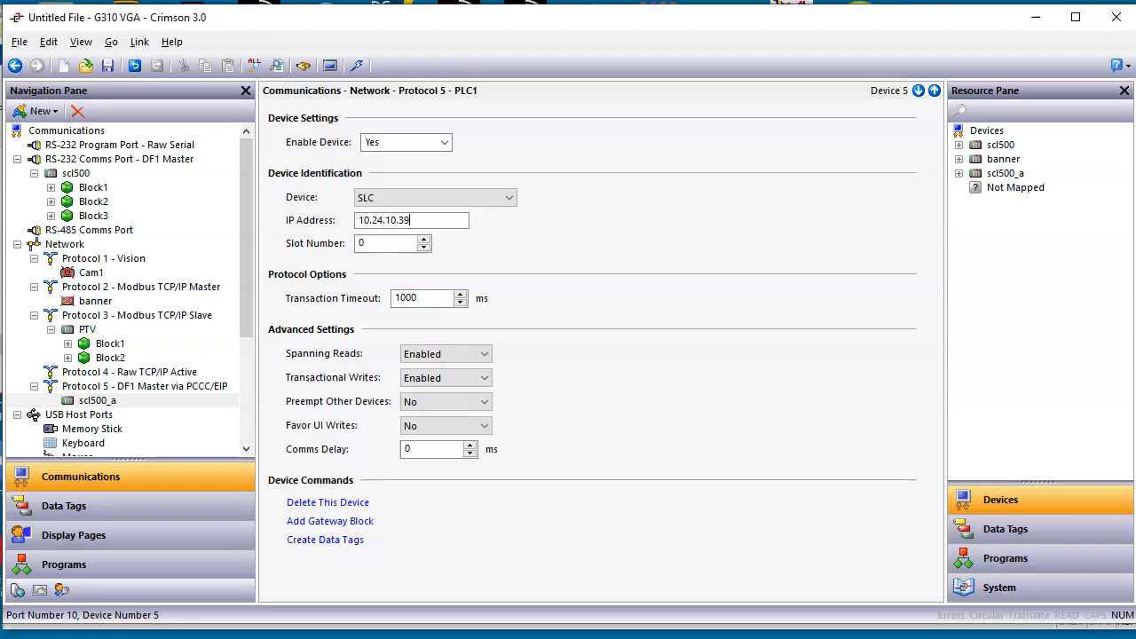
pyautogui.press('Return')
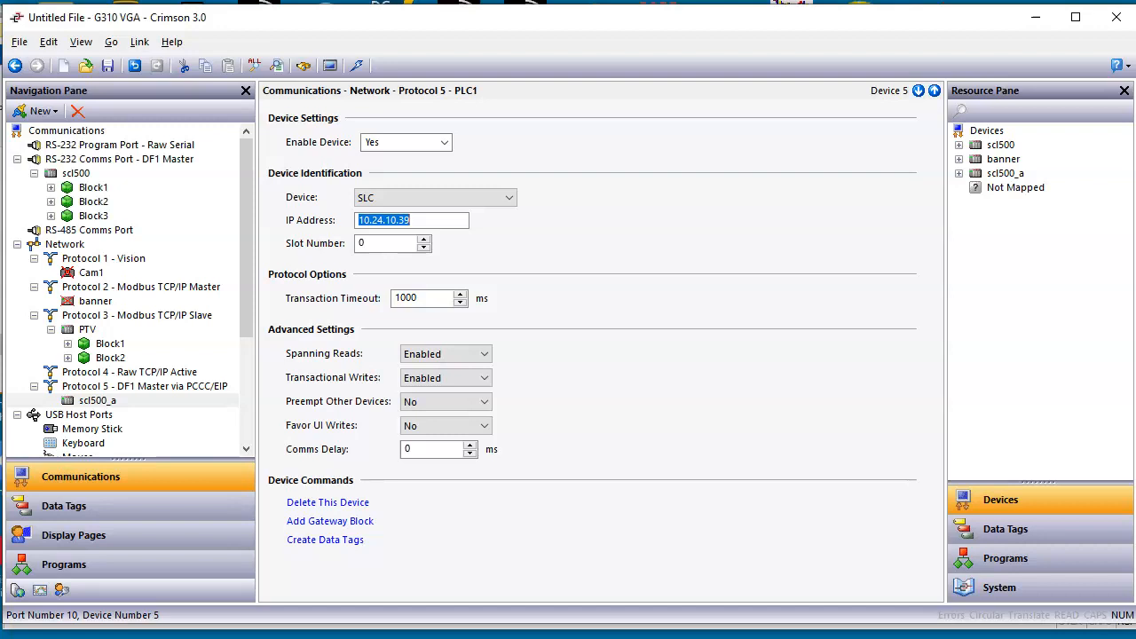
# Step: Review the Ethernet 1 port settings and the settings of the PTV, Protocol 3, Cam1, banner and scl500_a entries
pyautogui.click(71, 245)
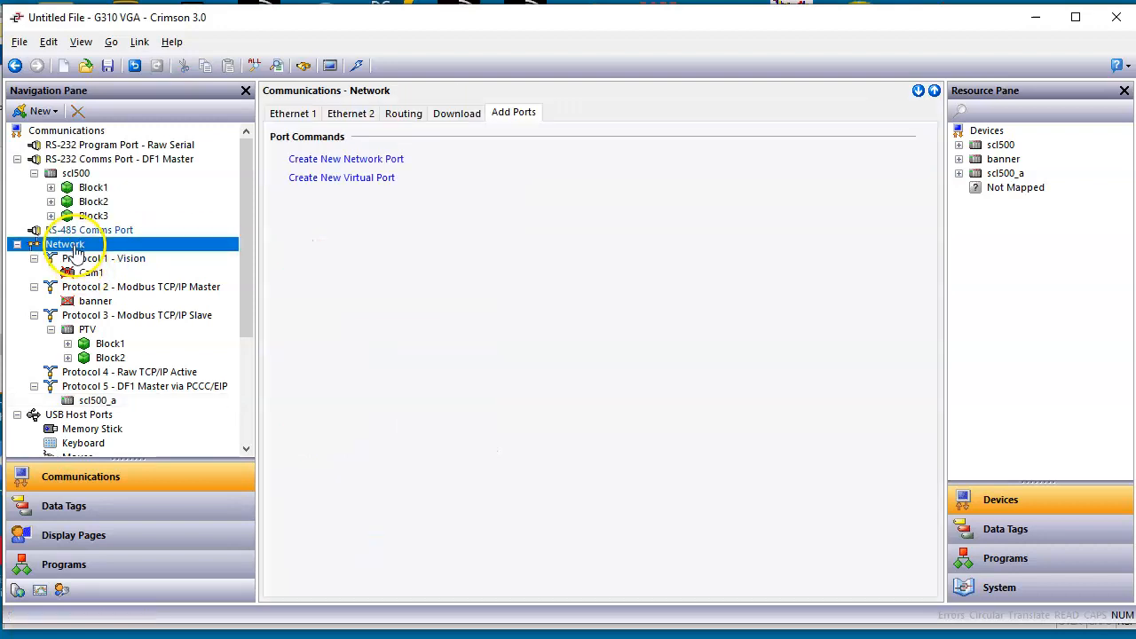
pyautogui.click(292, 113)
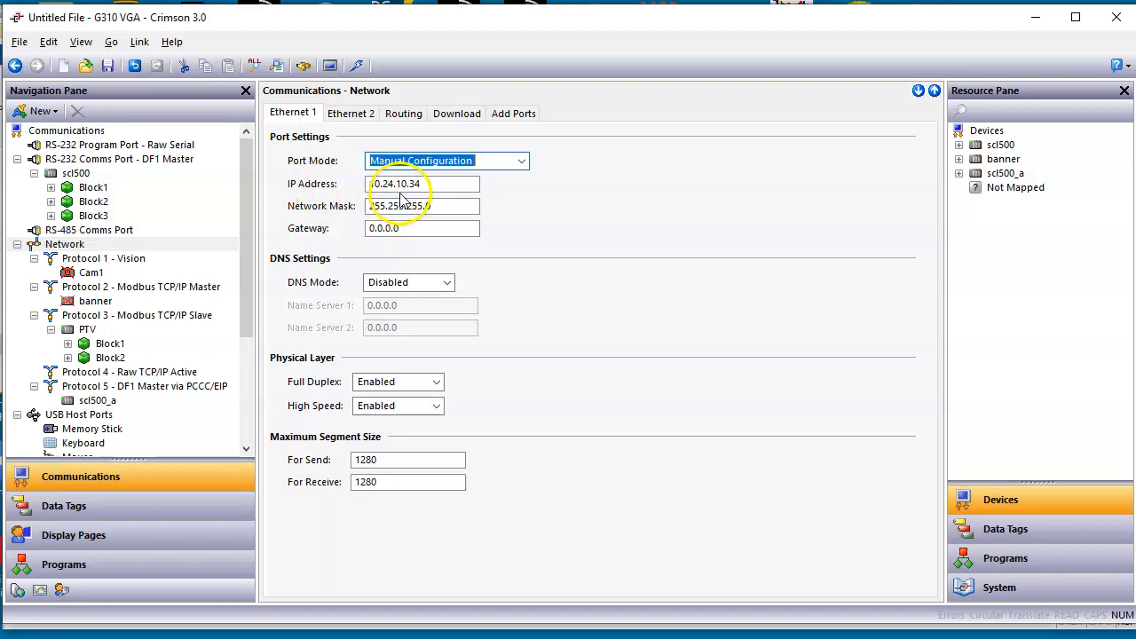
pyautogui.click(86, 330)
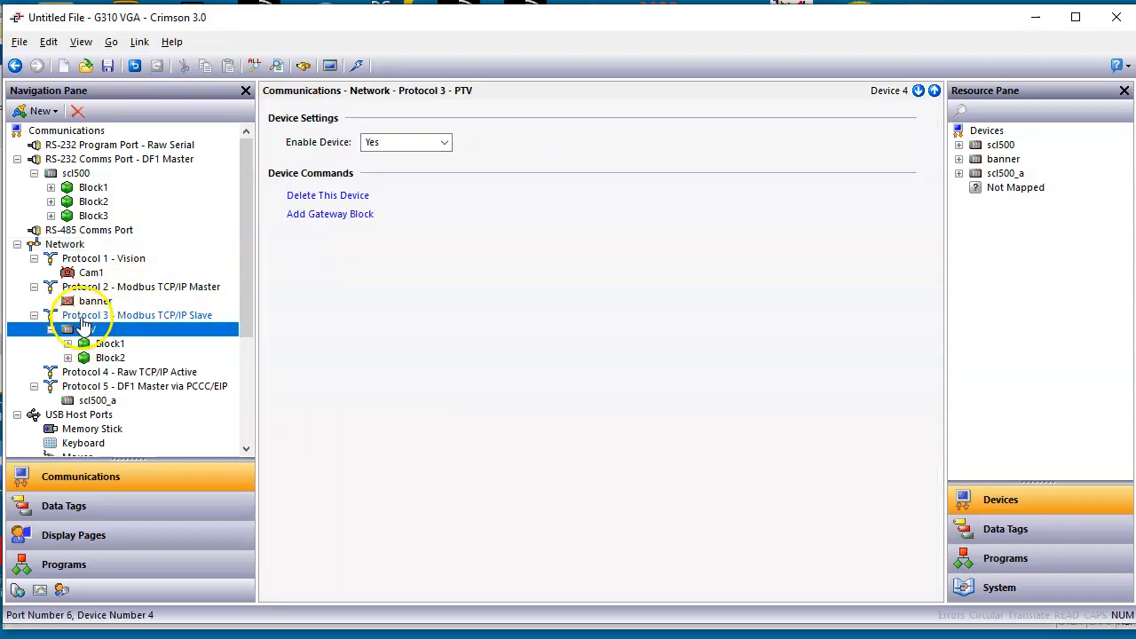
pyautogui.click(85, 320)
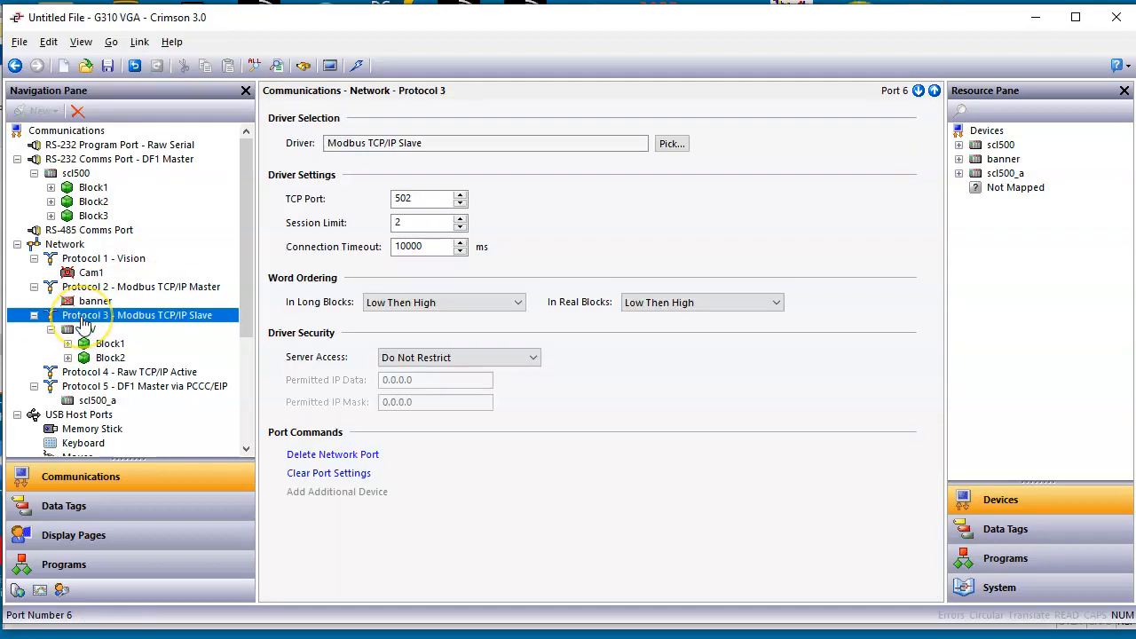
pyautogui.click(88, 274)
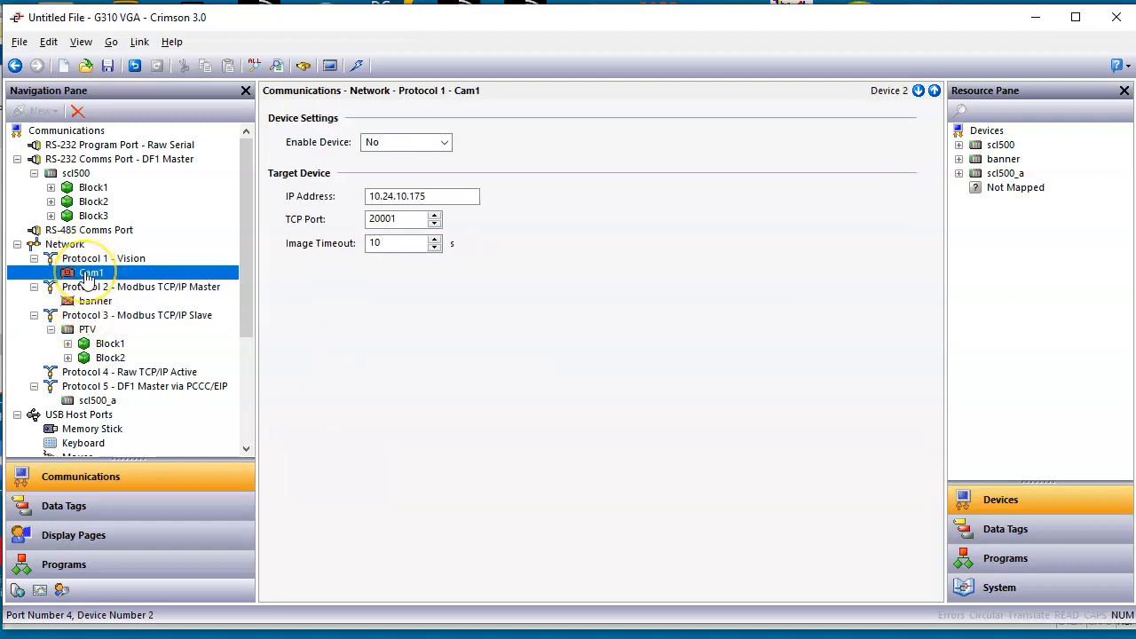
pyautogui.click(90, 301)
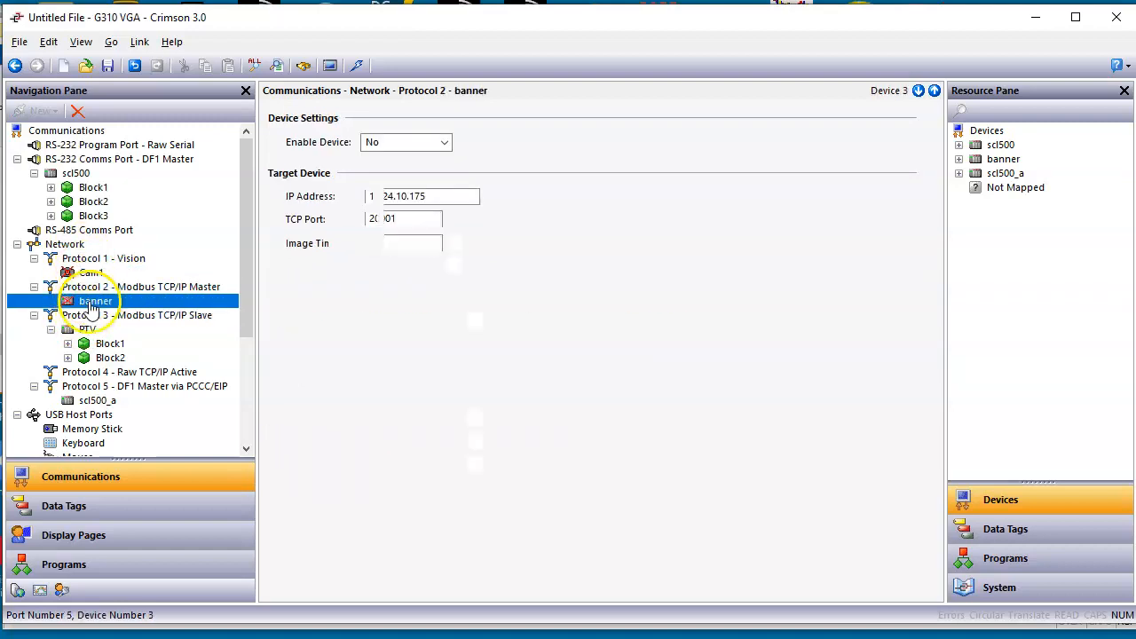
pyautogui.click(99, 401)
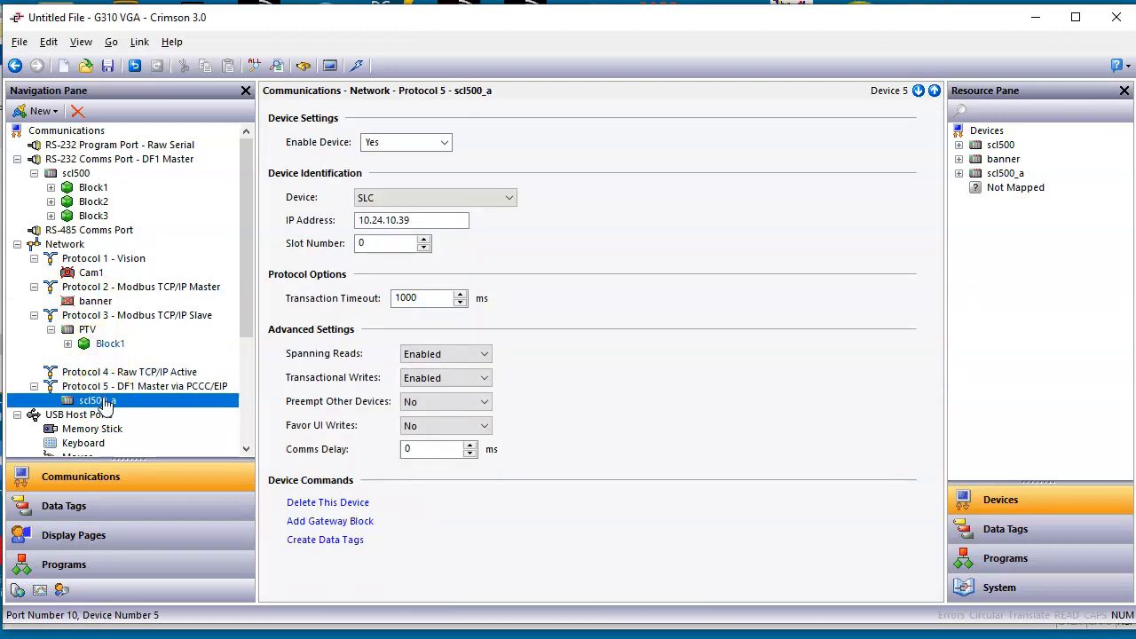
# Step: Examine the settings and tag mappings of Block1 under the serial scl500 device and return to the scl500_a device settings
pyautogui.click(93, 190)
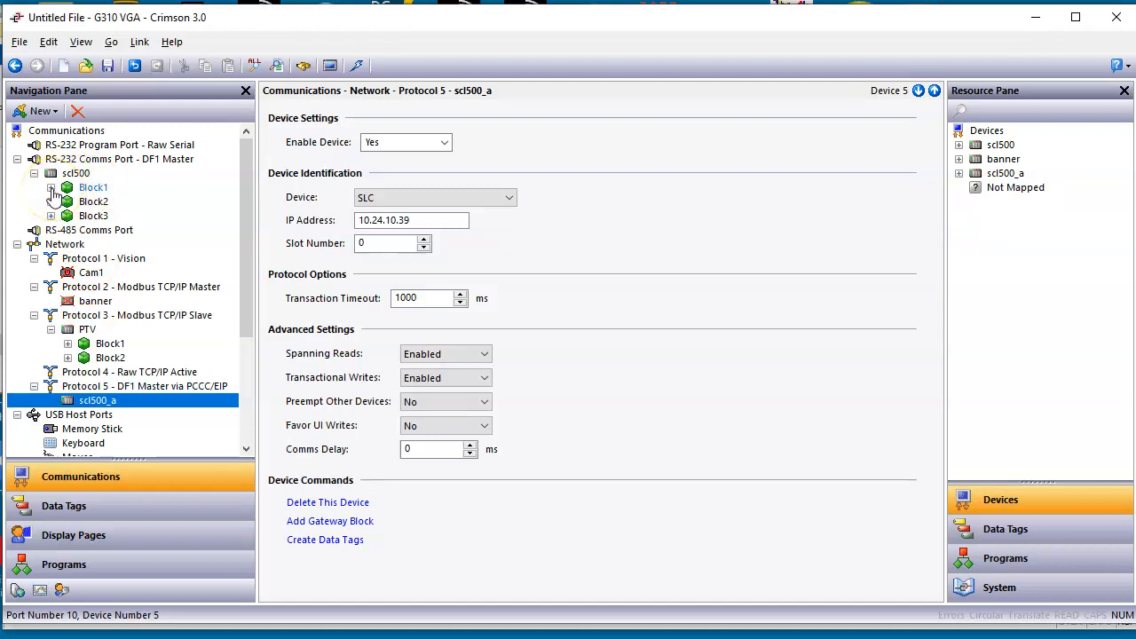
pyautogui.click(51, 189)
pyautogui.click(87, 188)
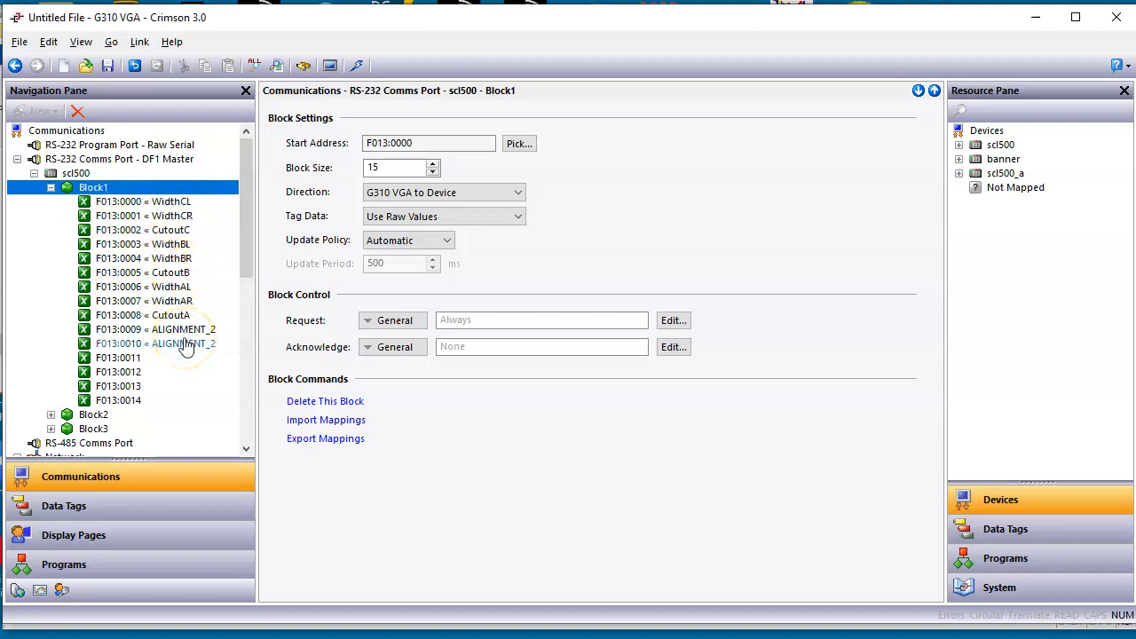
pyautogui.moveTo(245, 255); pyautogui.dragTo(241, 336)
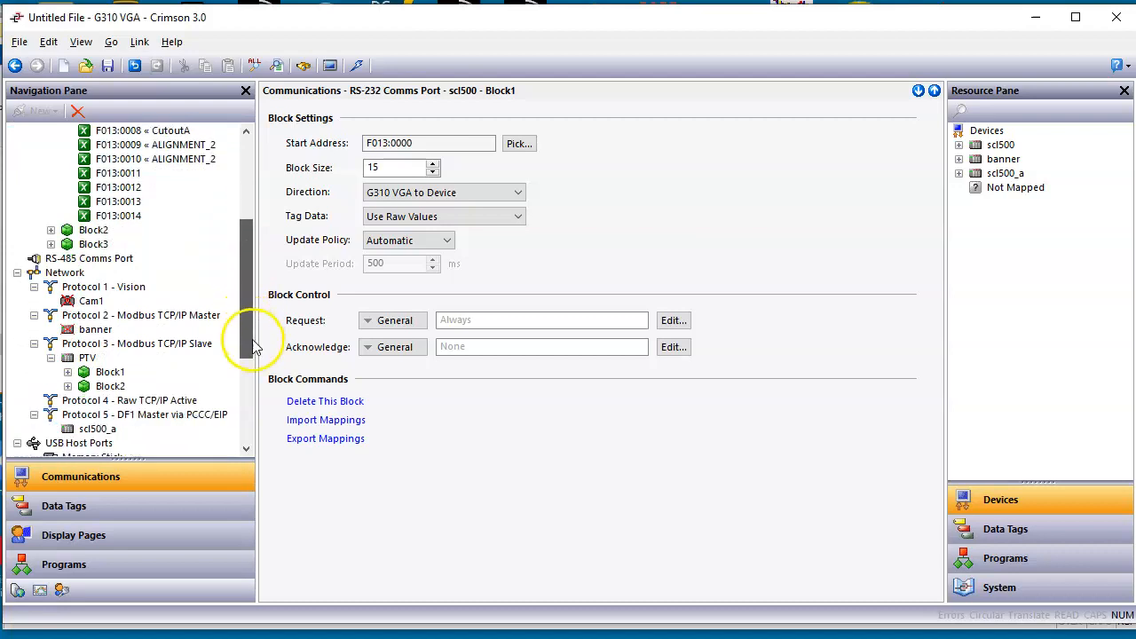
pyautogui.click(98, 430)
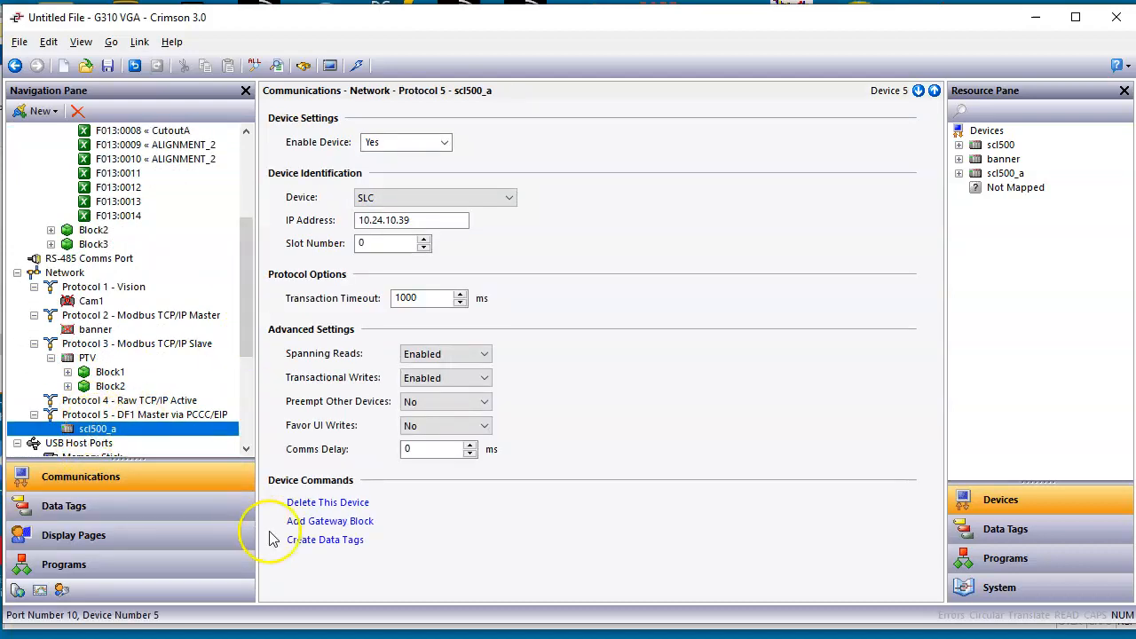
# Step: Add a gateway block to the scl500_a device and set its start address to Floating Point F008:0000
pyautogui.click(330, 522)
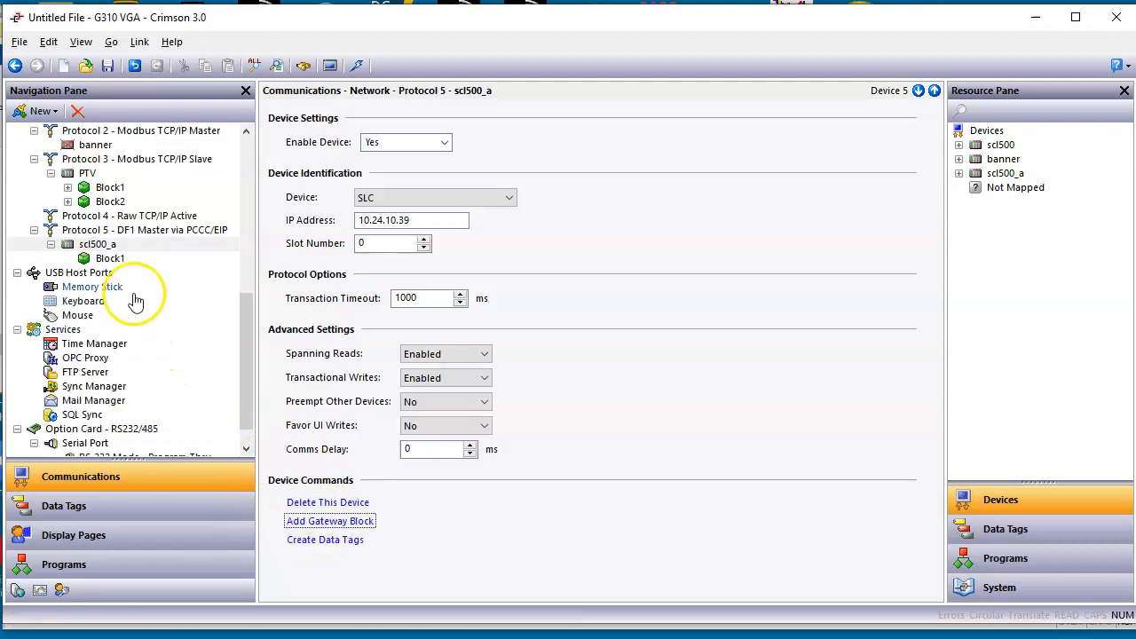
pyautogui.click(108, 259)
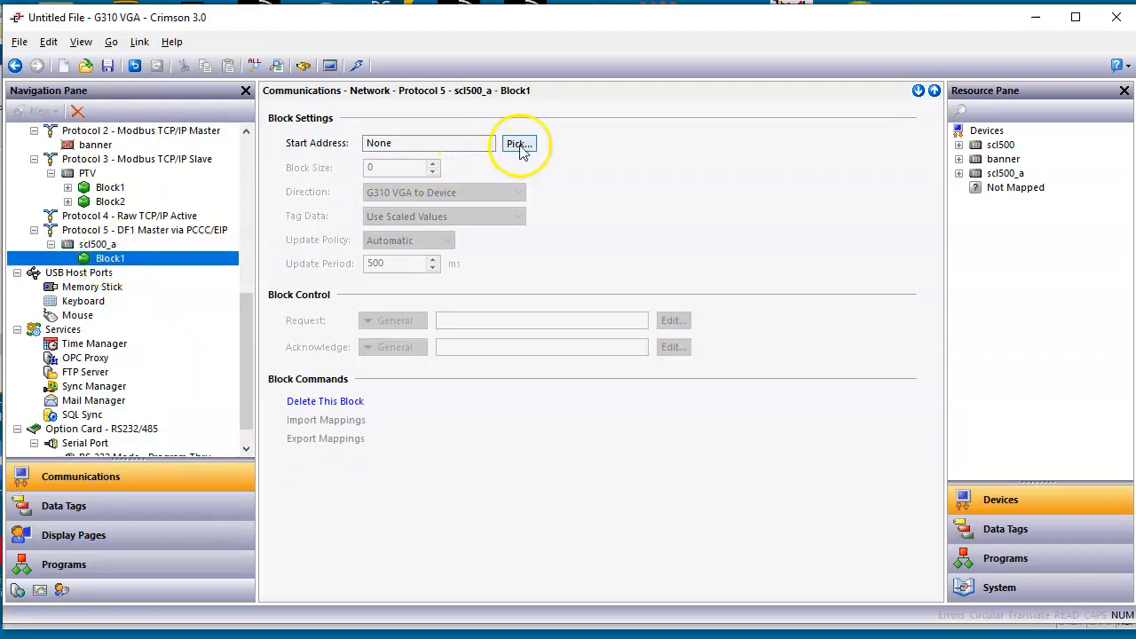
pyautogui.click(521, 145)
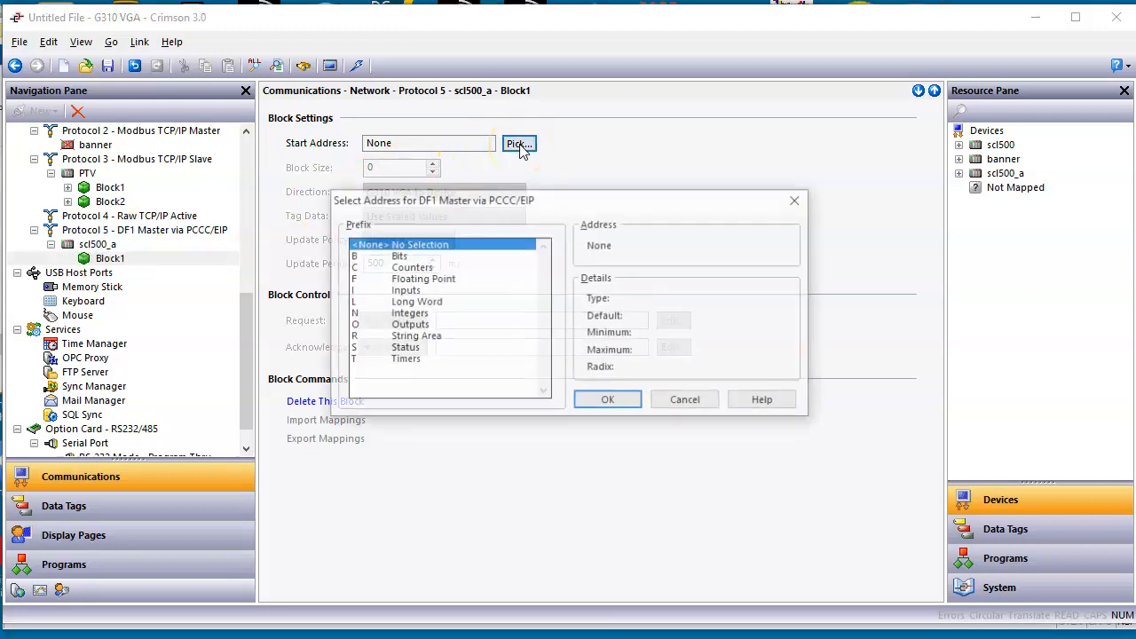
pyautogui.click(446, 280)
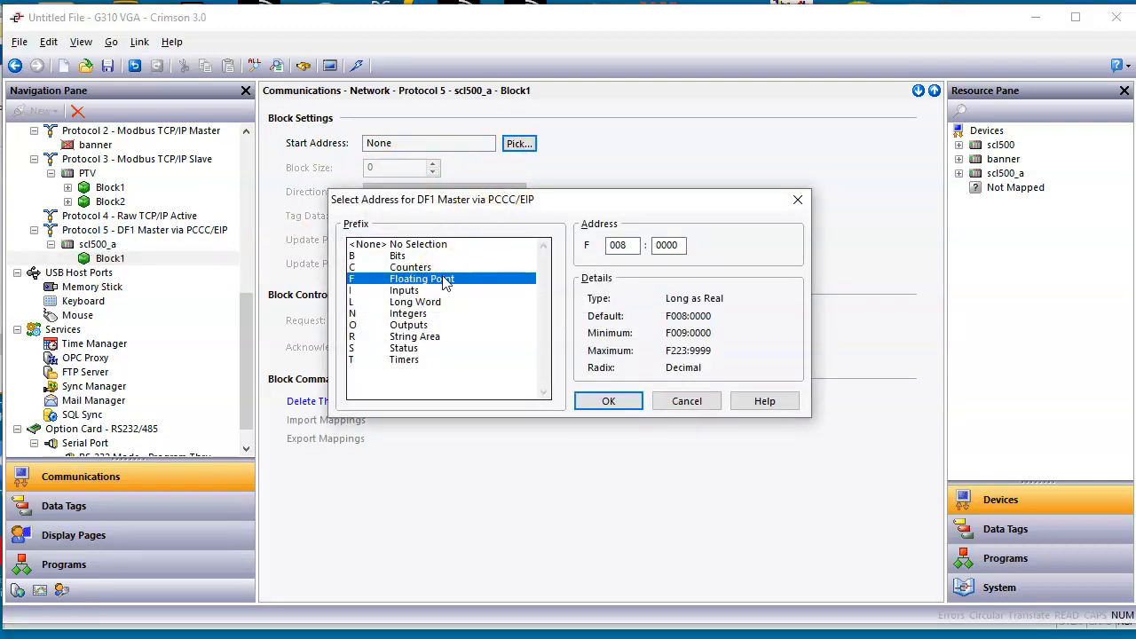
pyautogui.click(609, 401)
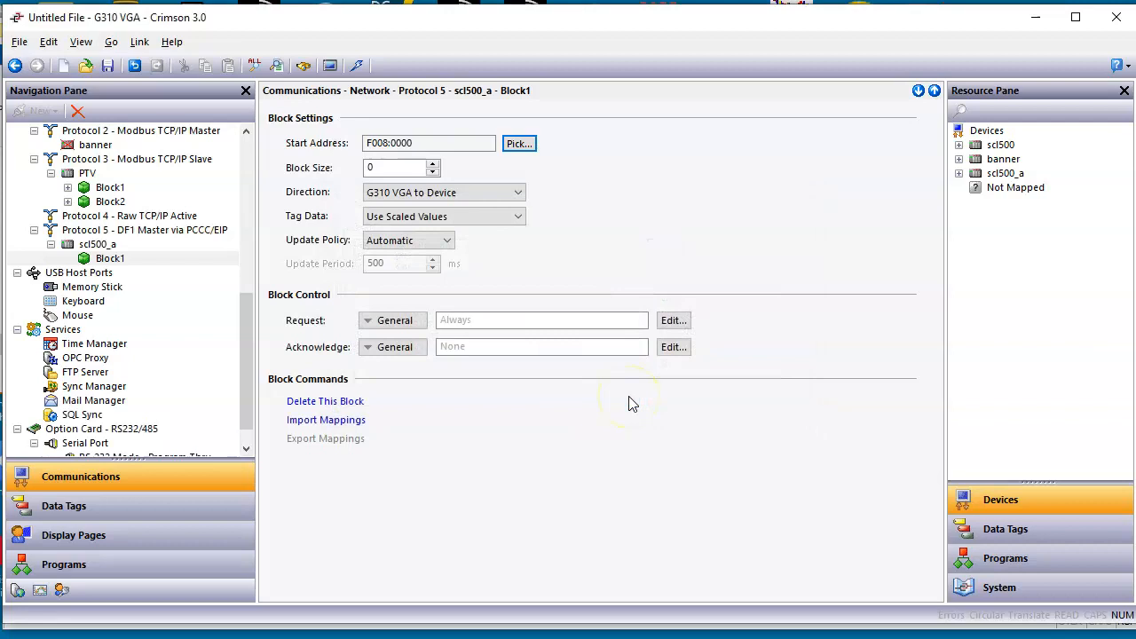
# Step: Export the mappings of Block1 under the serial scl500 device to the text file Block1.txt in the Novolex folder
pyautogui.scroll(3, 246, 272)
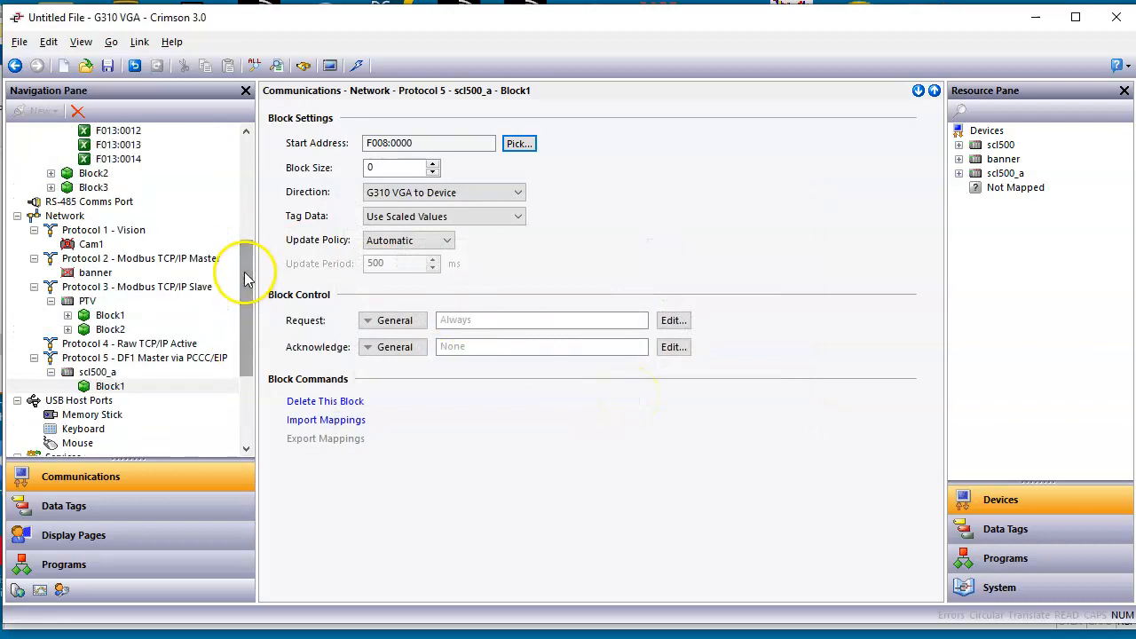
pyautogui.moveTo(246, 302); pyautogui.dragTo(246, 223)
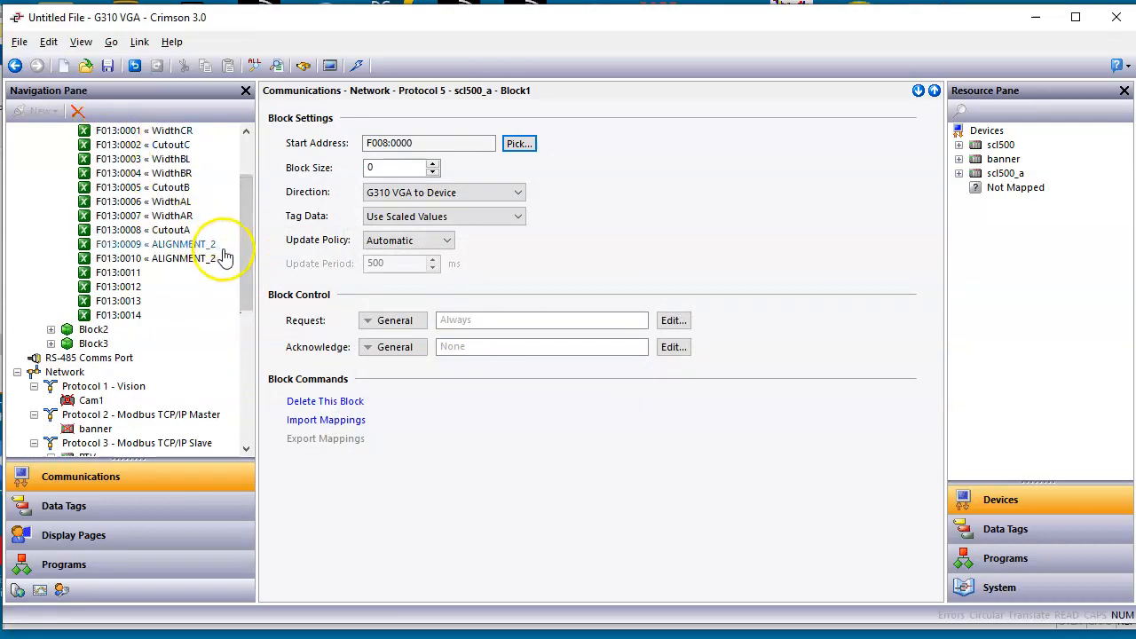
pyautogui.scroll(2, 246, 276)
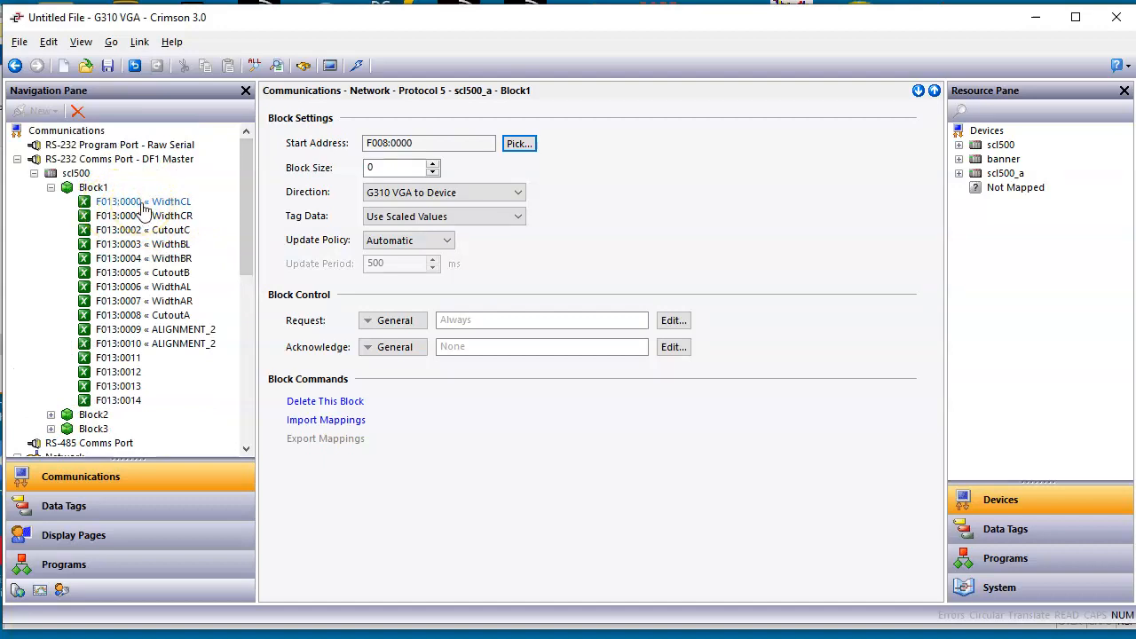
pyautogui.click(81, 192)
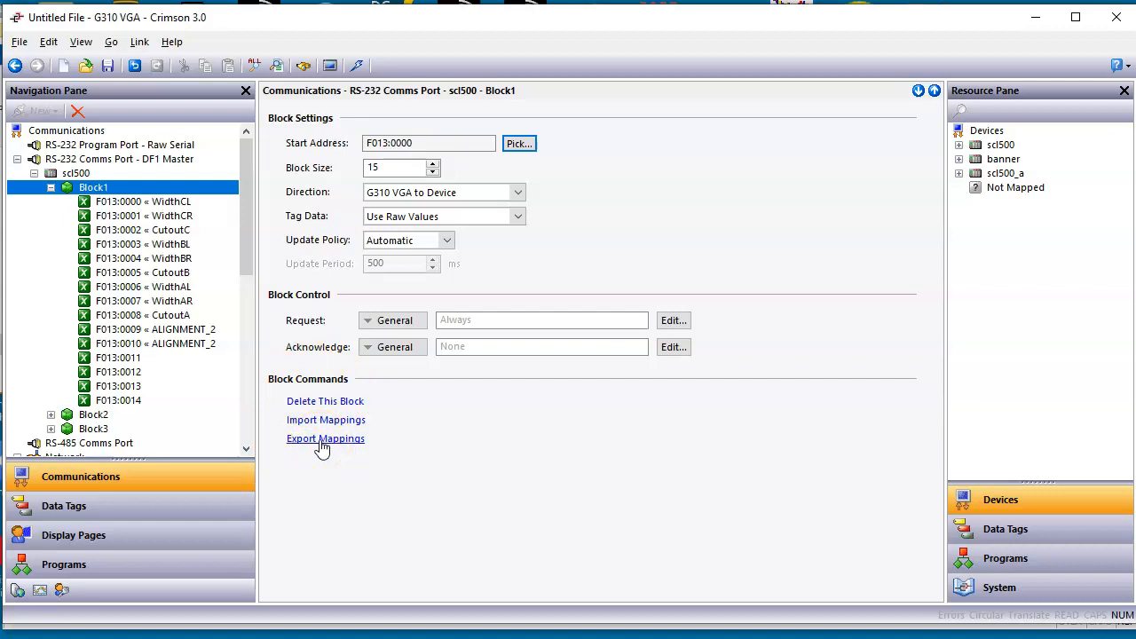
pyautogui.click(321, 441)
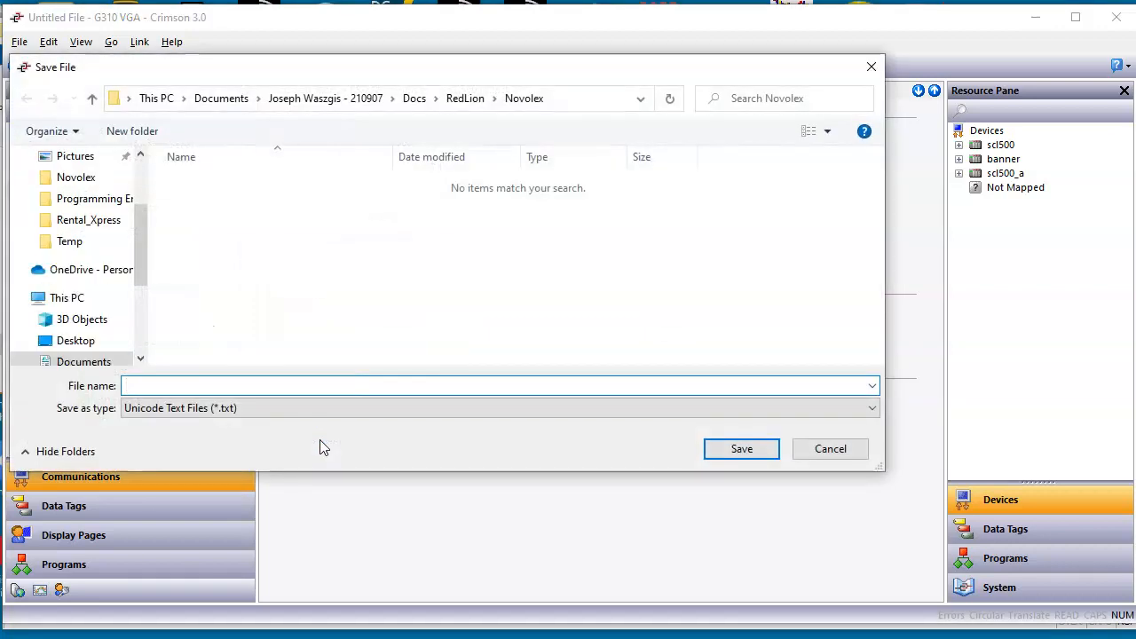
pyautogui.write('Block1')
pyautogui.click(752, 453)
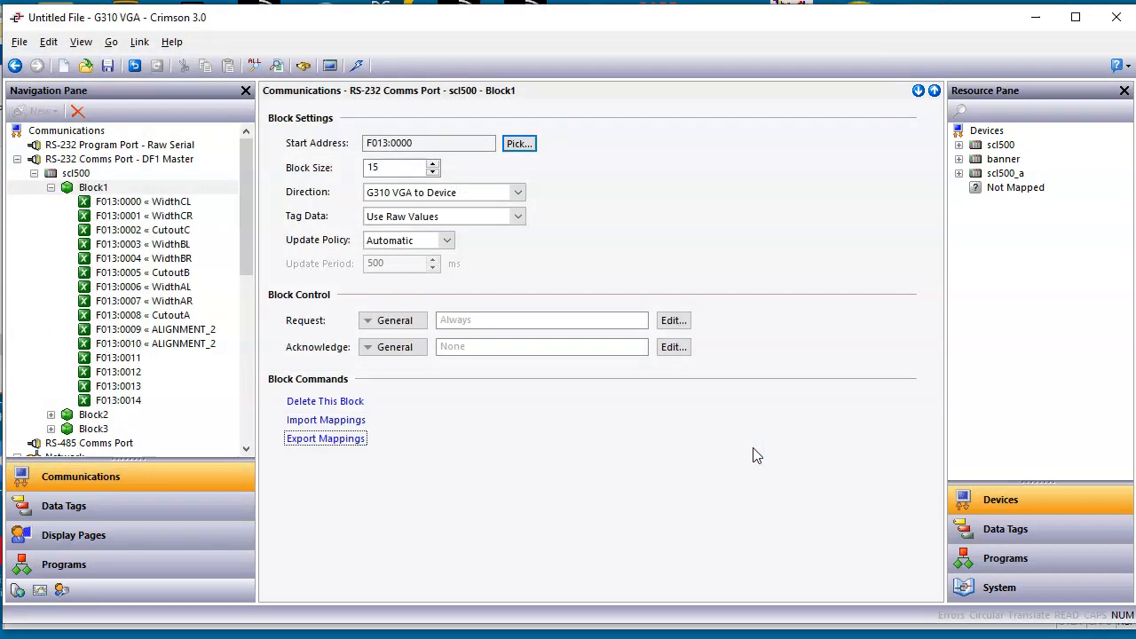
# Step: Import the mappings from Block1.txt into Block1 of the scl500_a device and check its mapped tags
pyautogui.moveTo(248, 254); pyautogui.dragTo(246, 363)
pyautogui.click(93, 387)
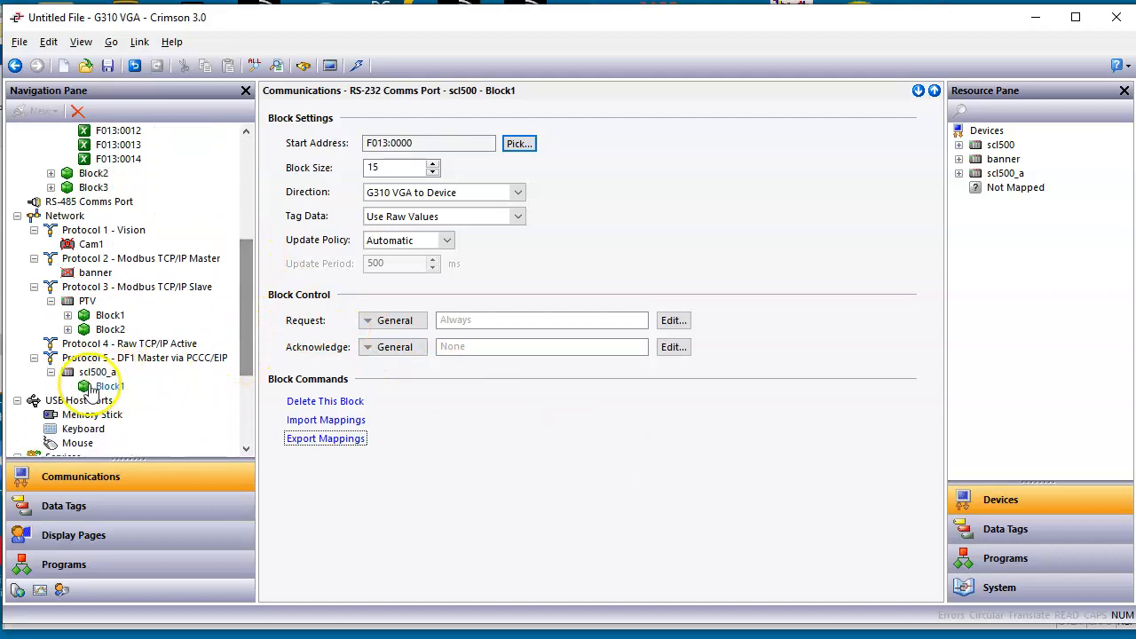
pyautogui.click(317, 422)
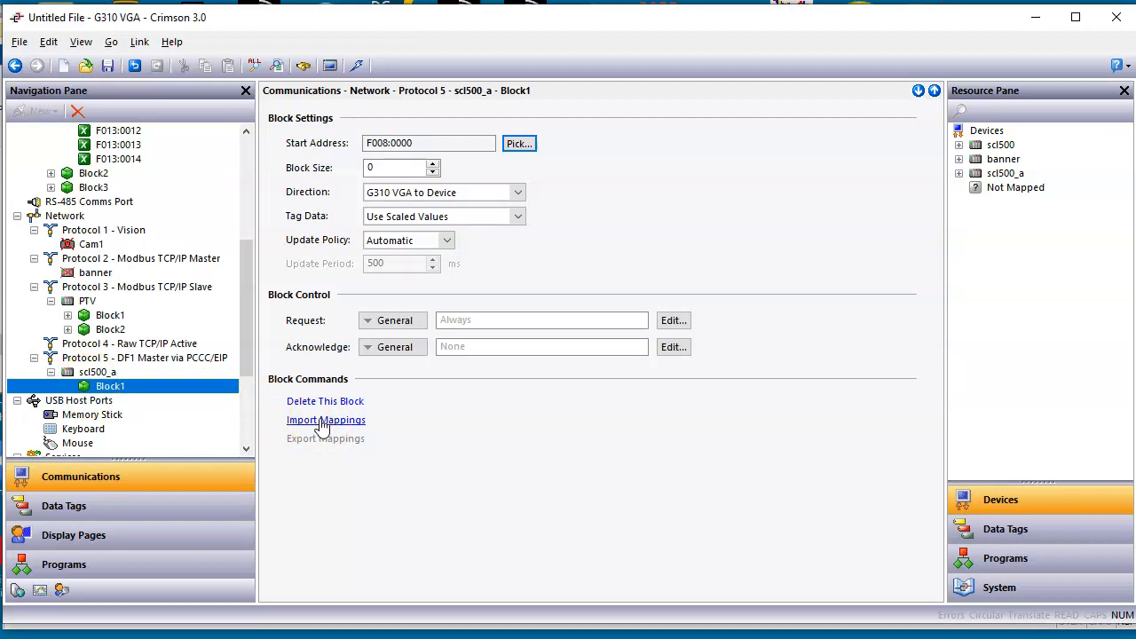
pyautogui.click(322, 423)
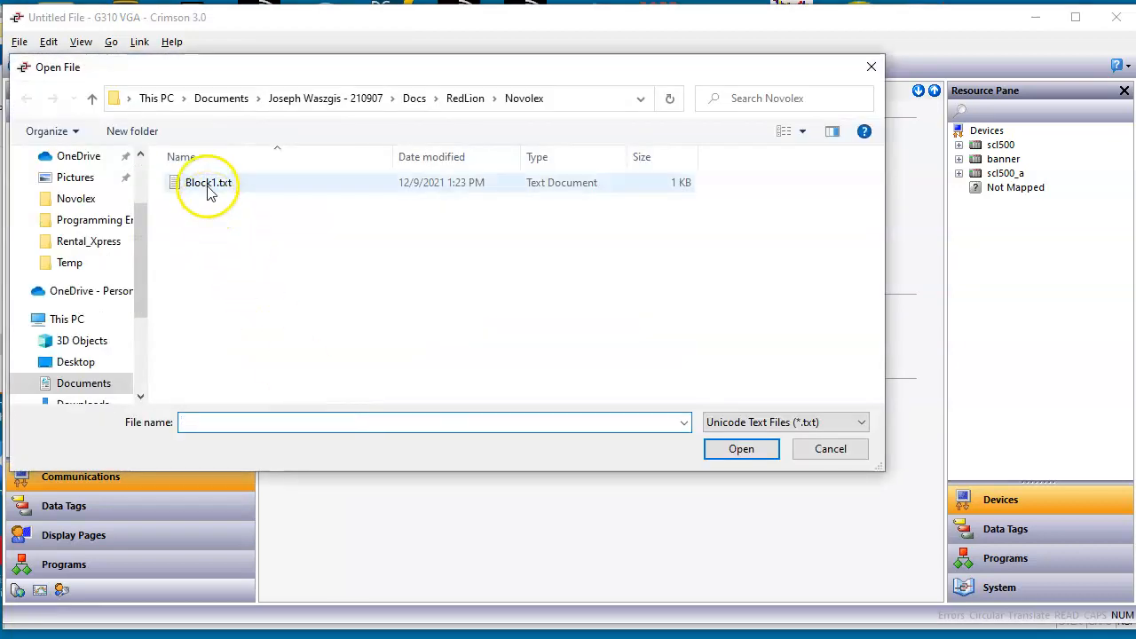
pyautogui.click(209, 186)
pyautogui.click(746, 450)
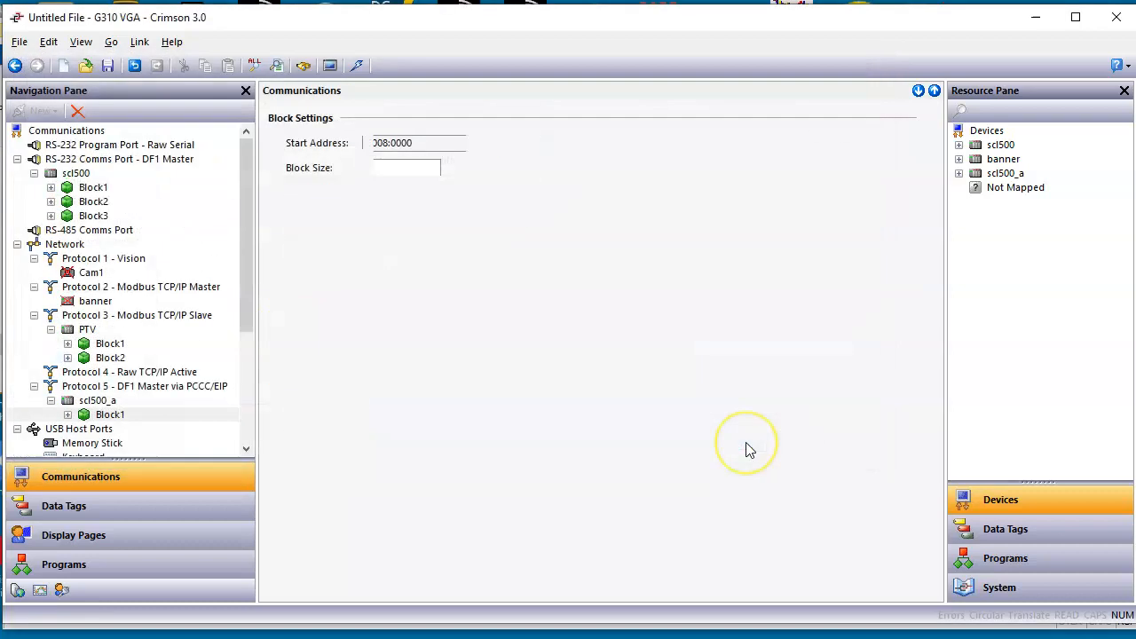
pyautogui.click(75, 415)
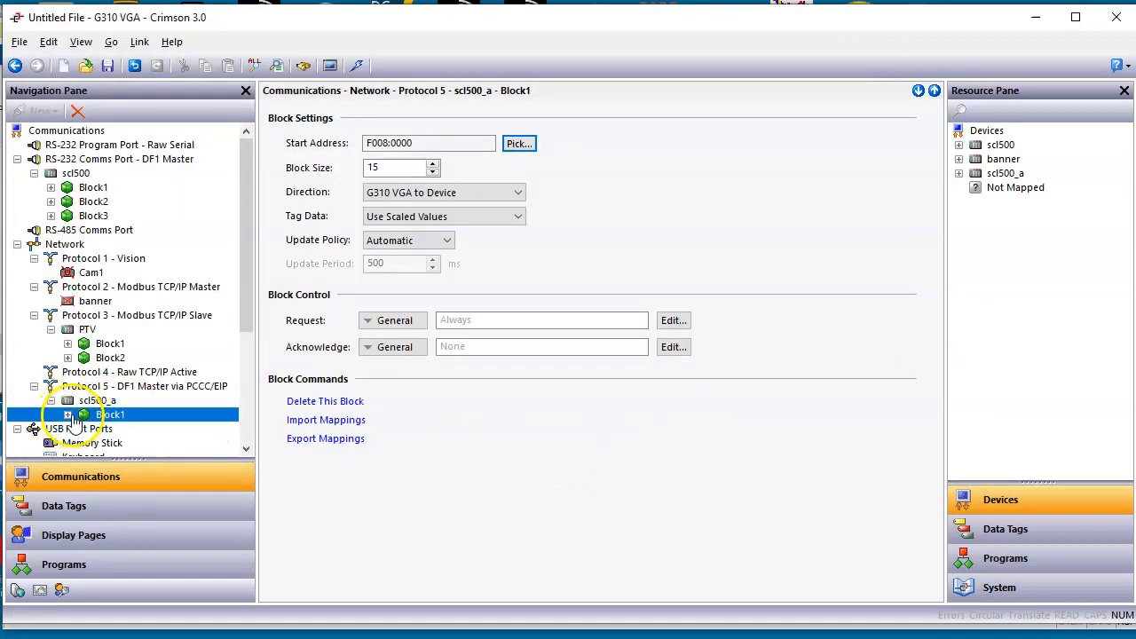
pyautogui.click(69, 416)
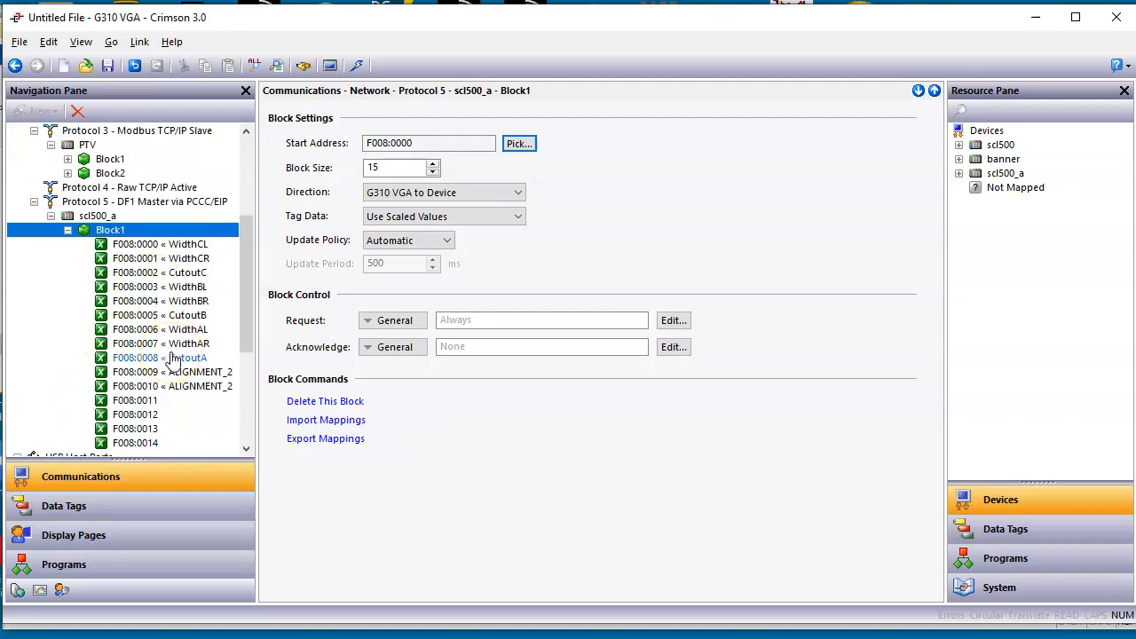
# Step: Collapse Block1 and add a second gateway block to the scl500_a device under Protocol 5
pyautogui.click(67, 229)
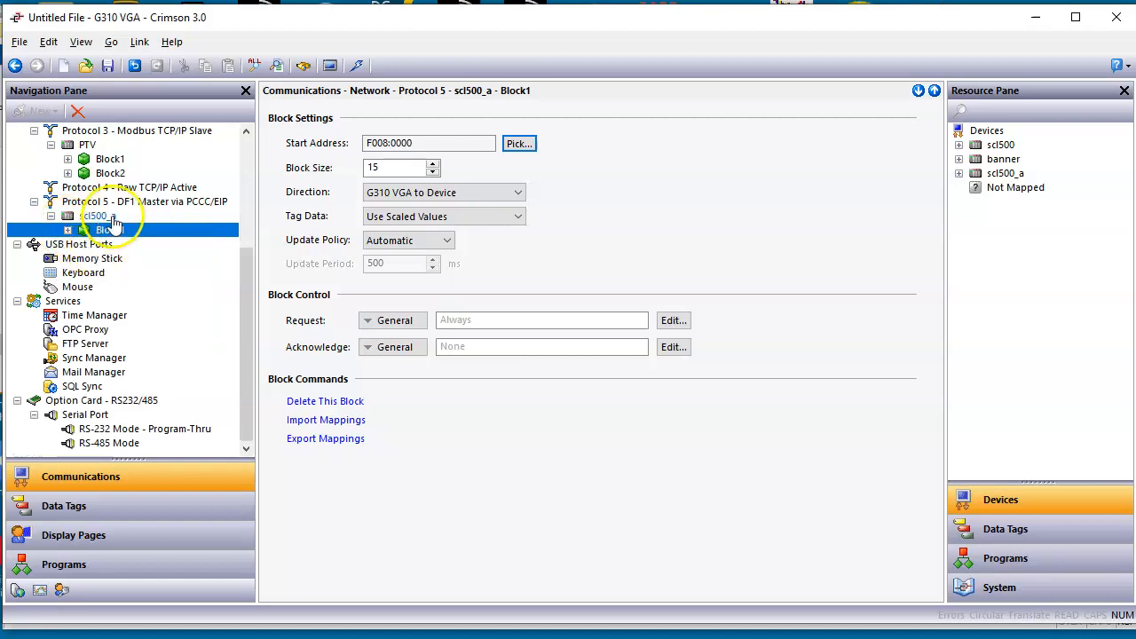
pyautogui.click(102, 216)
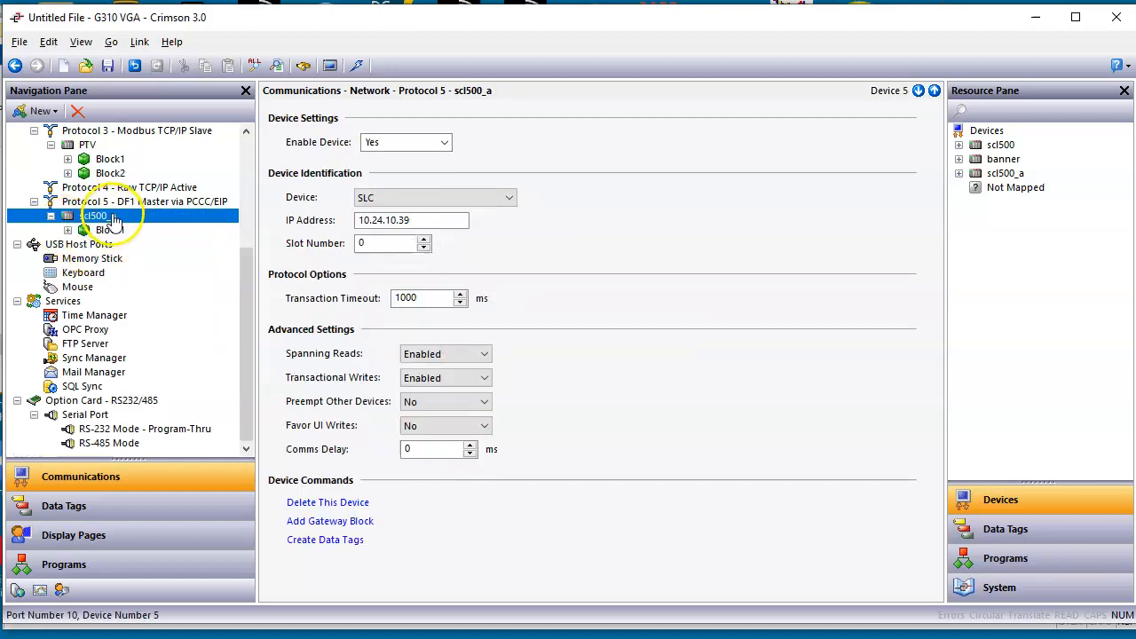
pyautogui.click(321, 522)
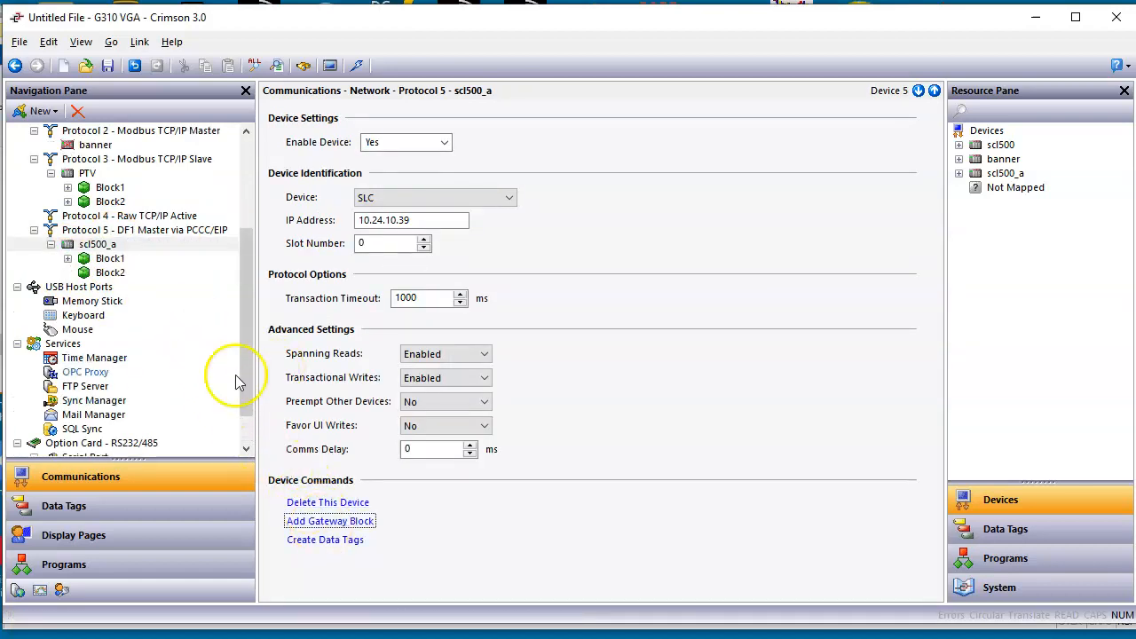
# Step: Export the mappings of Block2 under the serial scl500 device to a text file named Block2
pyautogui.rightClick(250, 405)
pyautogui.moveTo(247, 346); pyautogui.dragTo(249, 223)
pyautogui.click(139, 203)
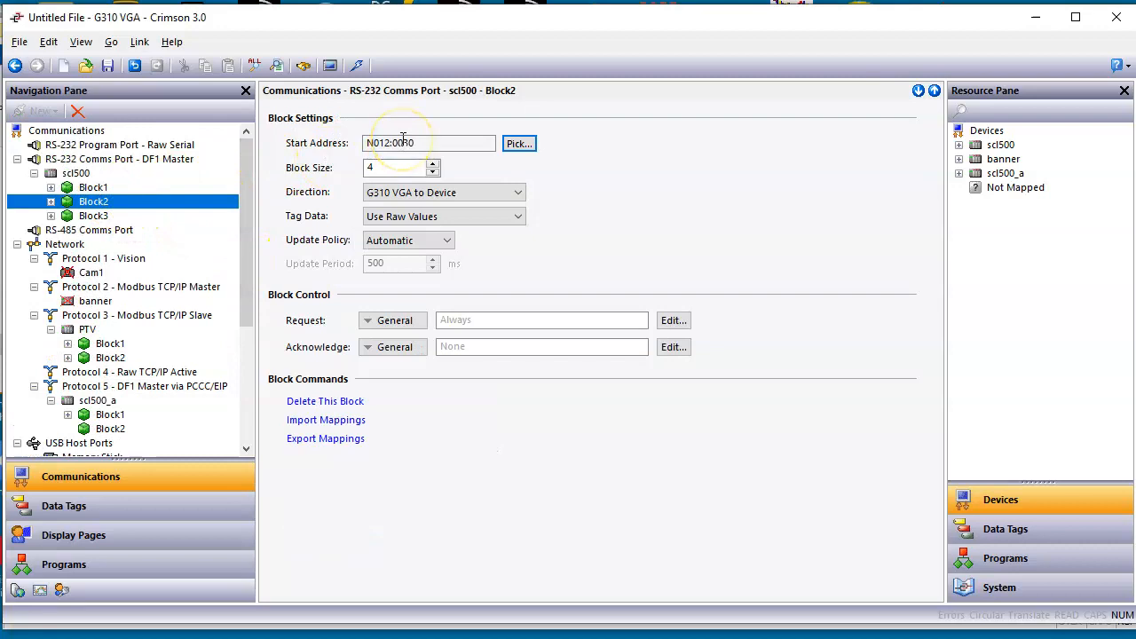
pyautogui.click(50, 202)
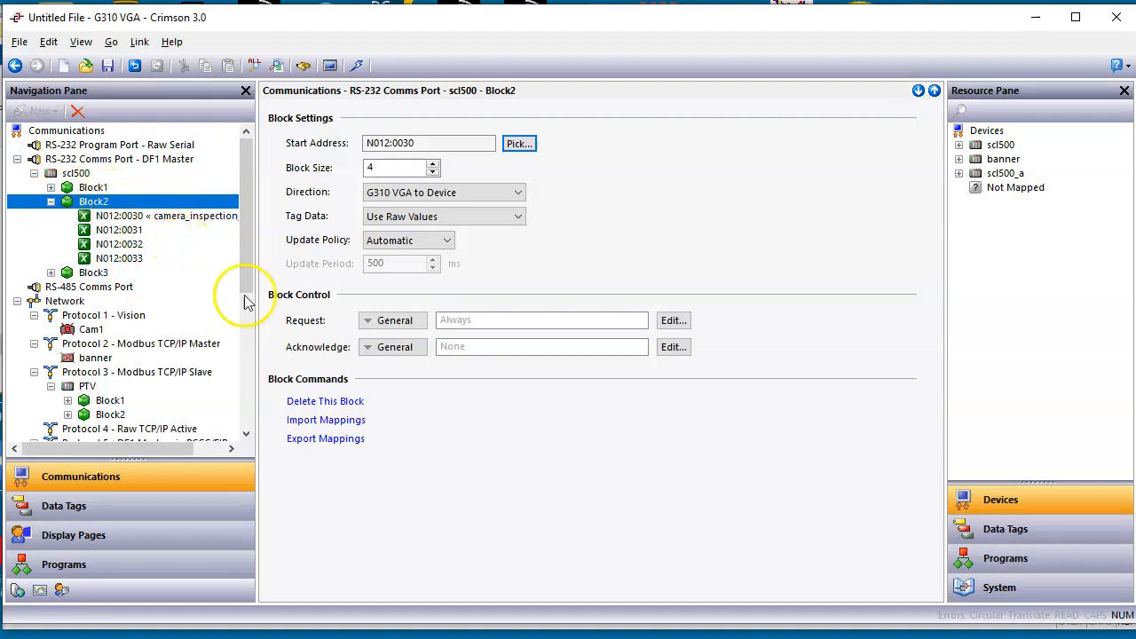
pyautogui.click(325, 446)
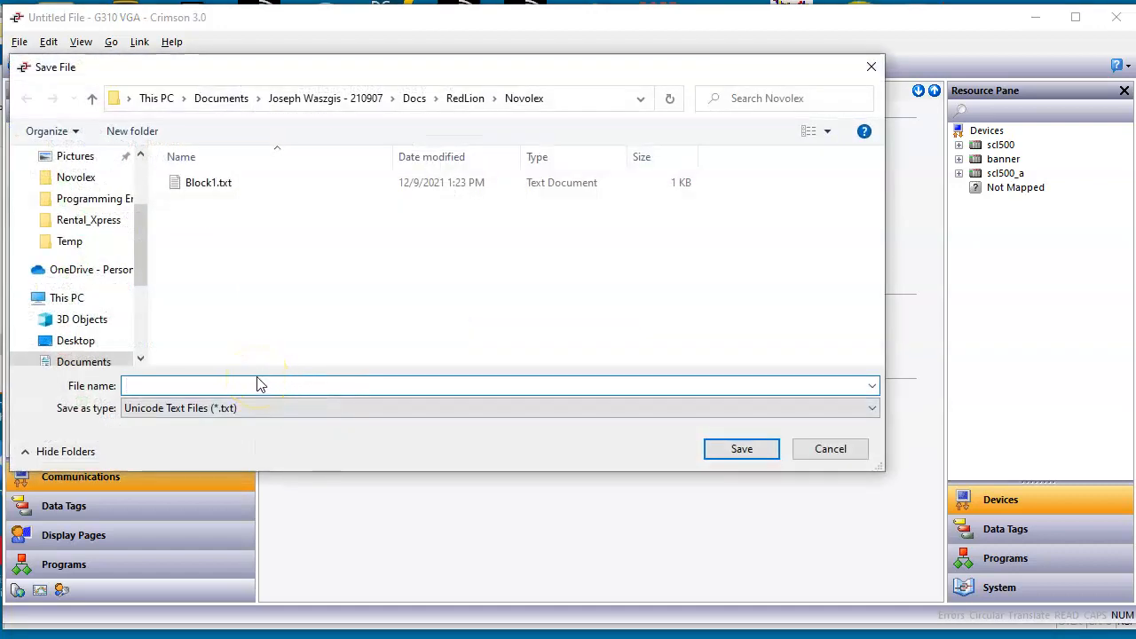
pyautogui.write('Block2')
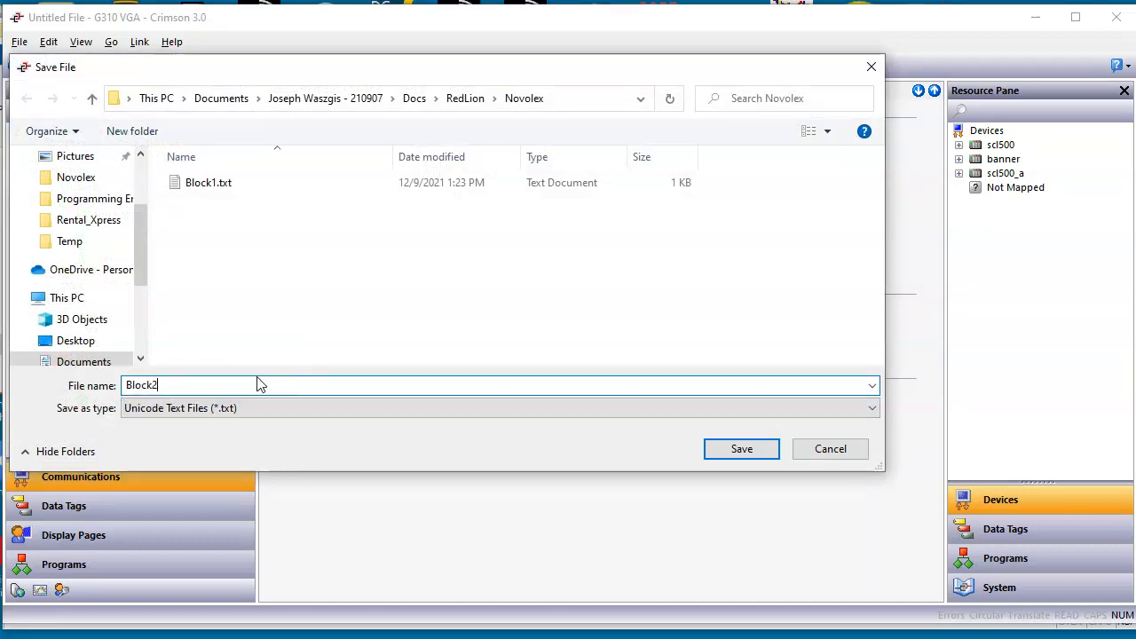
pyautogui.press('Return')
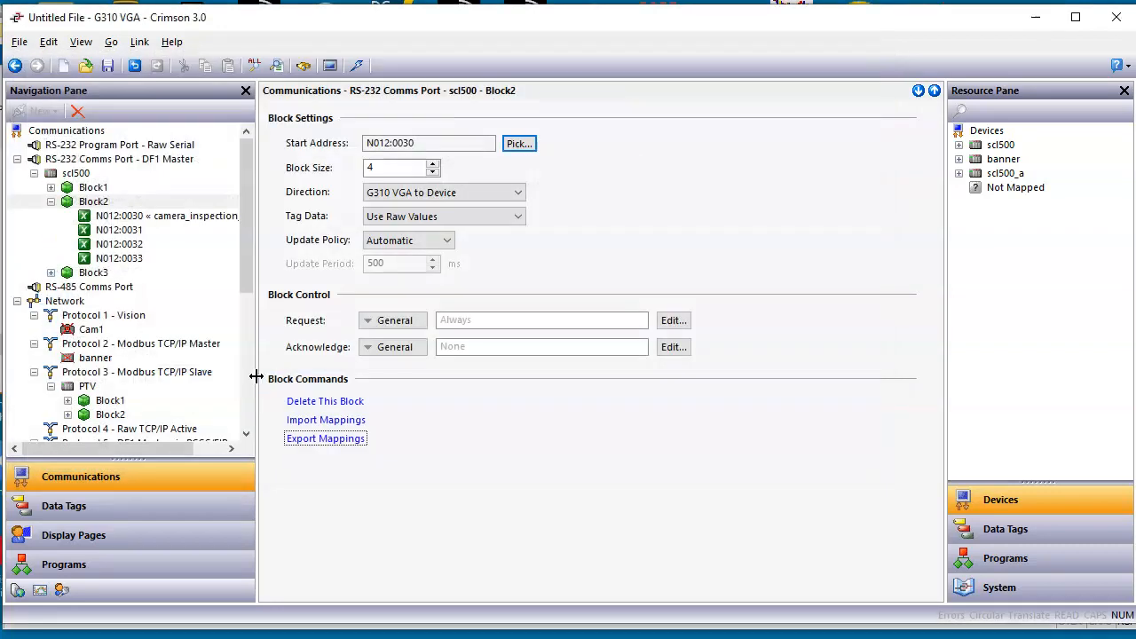
# Step: Set the start address of Block2 under the scl500_a device to Integers N007:0000
pyautogui.moveTo(246, 279); pyautogui.dragTo(248, 382)
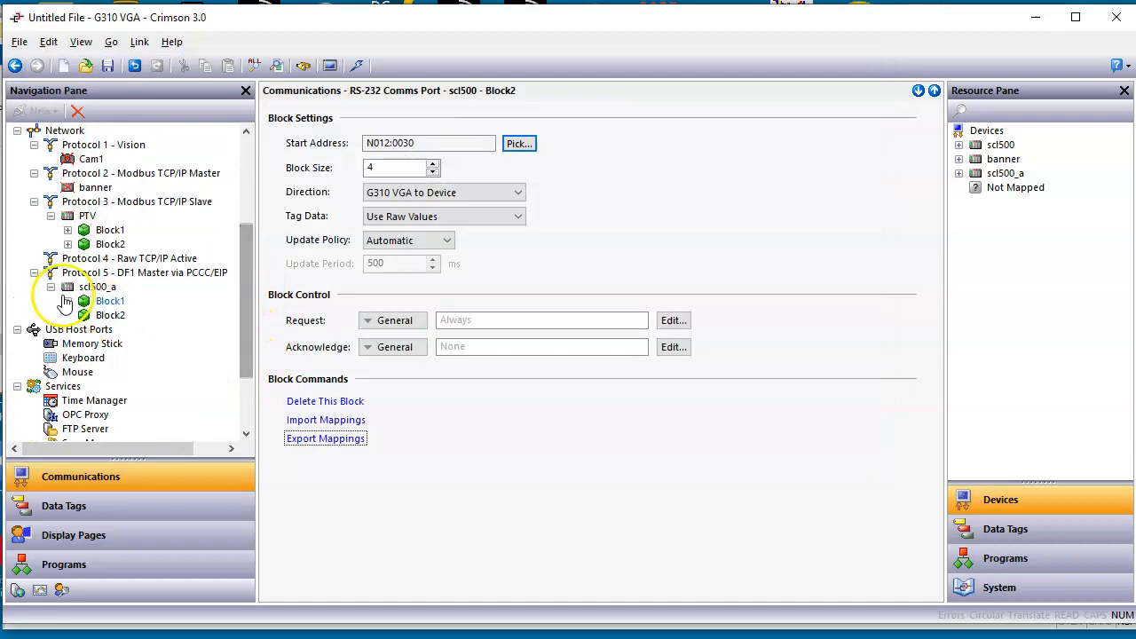
pyautogui.click(107, 315)
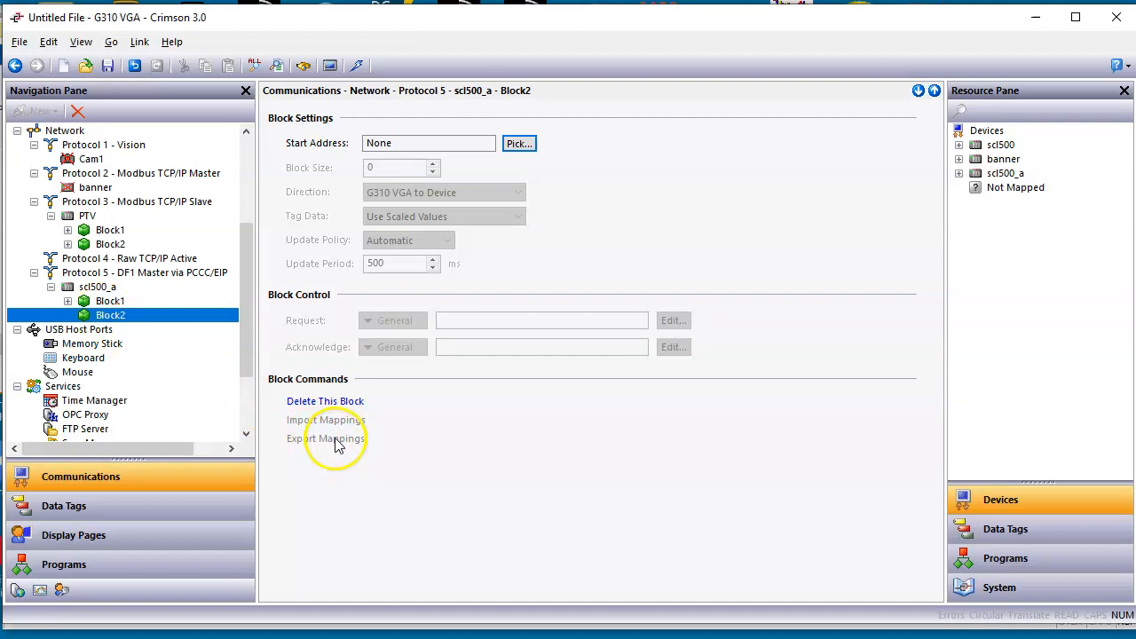
pyautogui.click(520, 143)
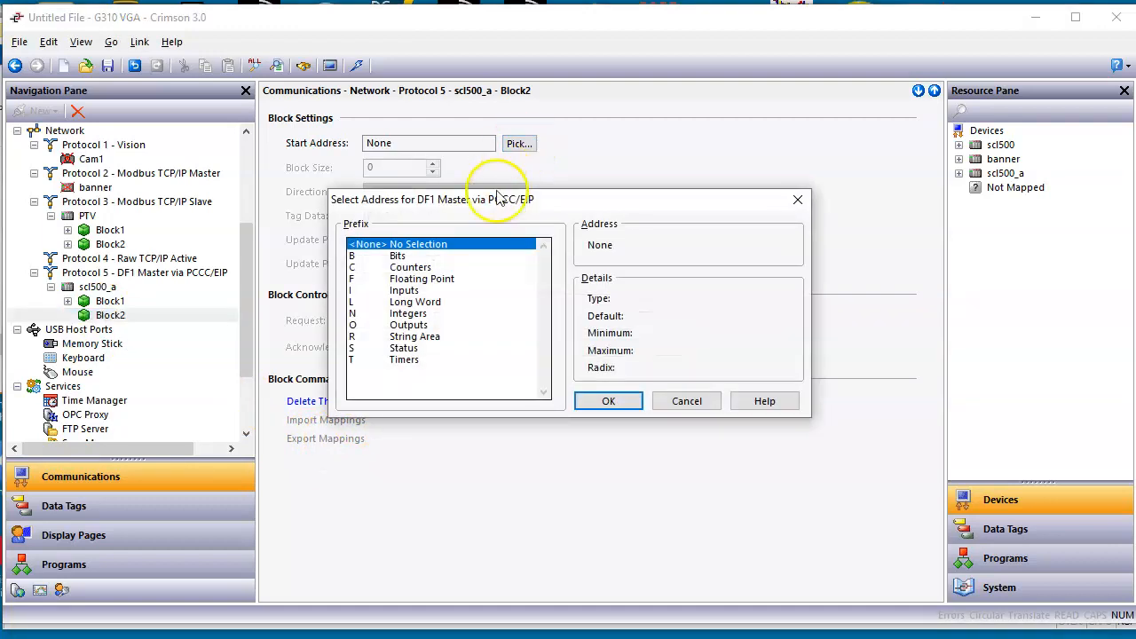
pyautogui.click(417, 313)
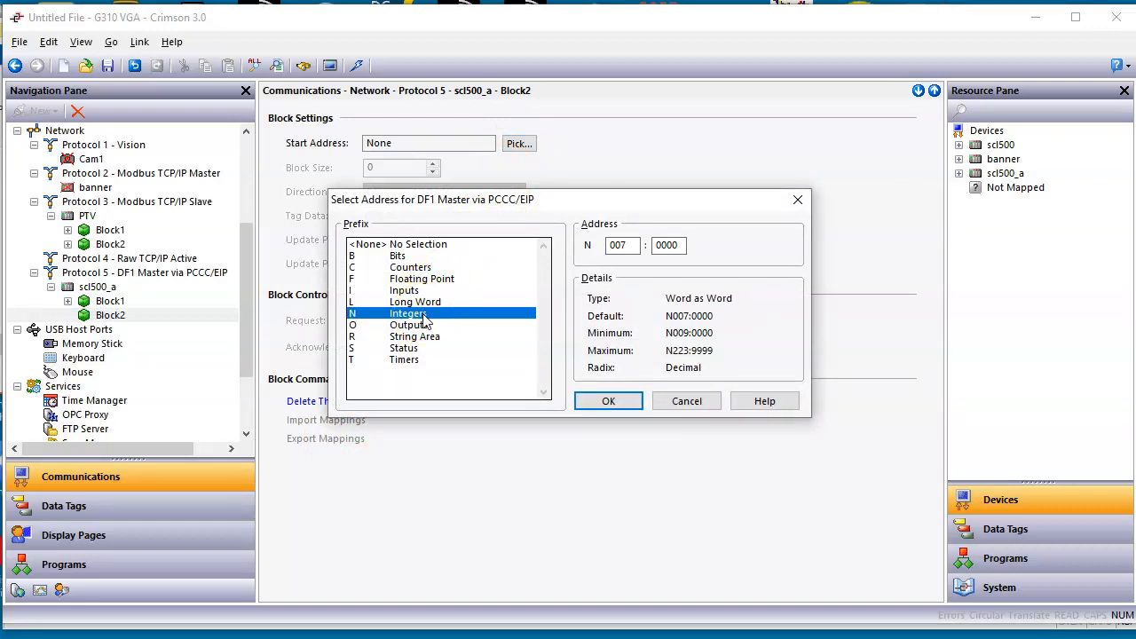
pyautogui.click(622, 404)
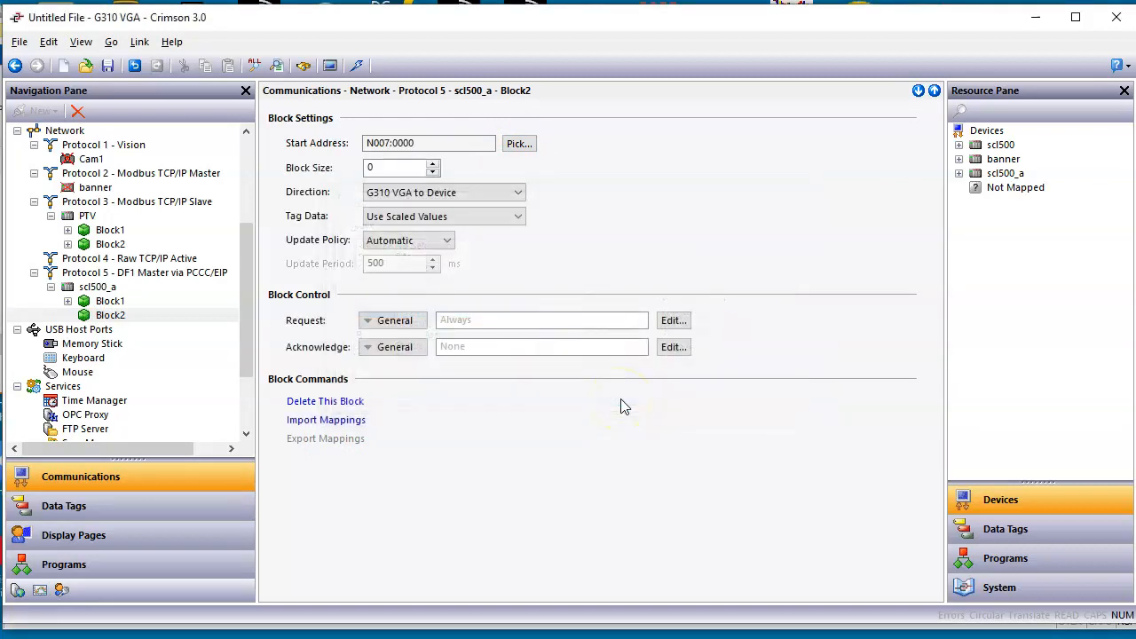
# Step: Import the mappings from Block2.txt into Block2 of scl500_a, check the mapped tags and return to the scl500_a device
pyautogui.click(342, 423)
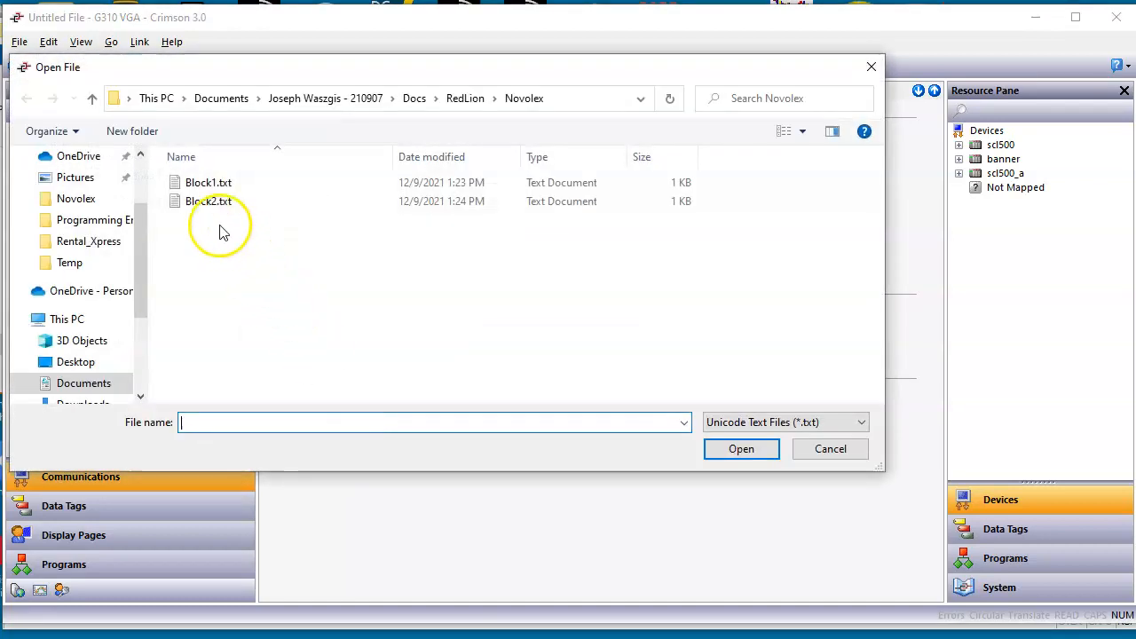
pyautogui.click(214, 203)
pyautogui.click(738, 449)
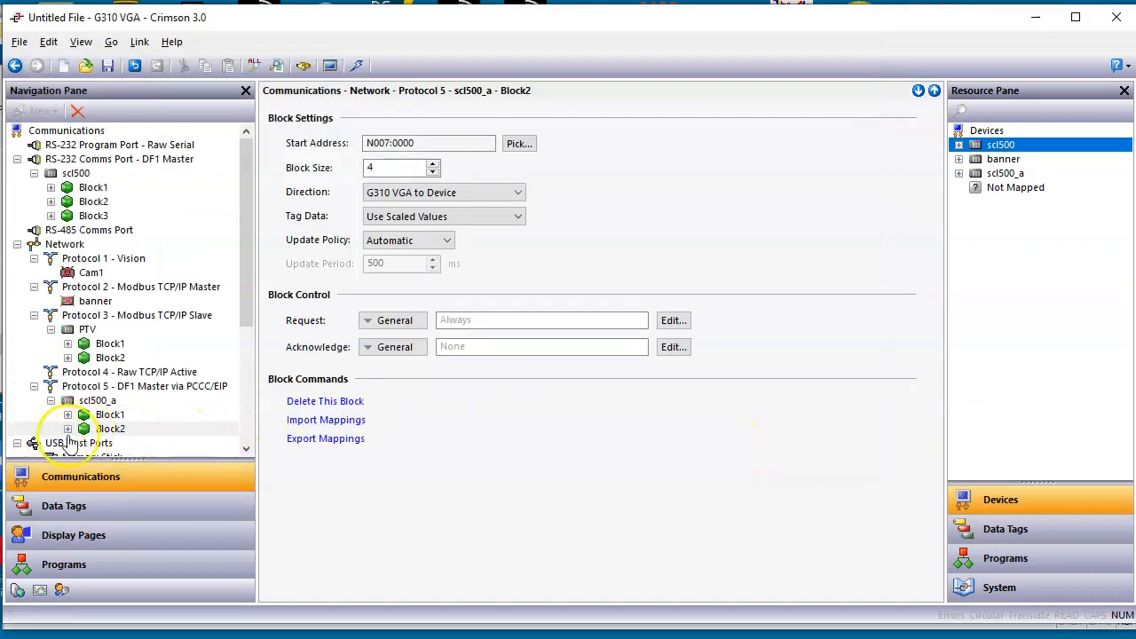
pyautogui.click(69, 434)
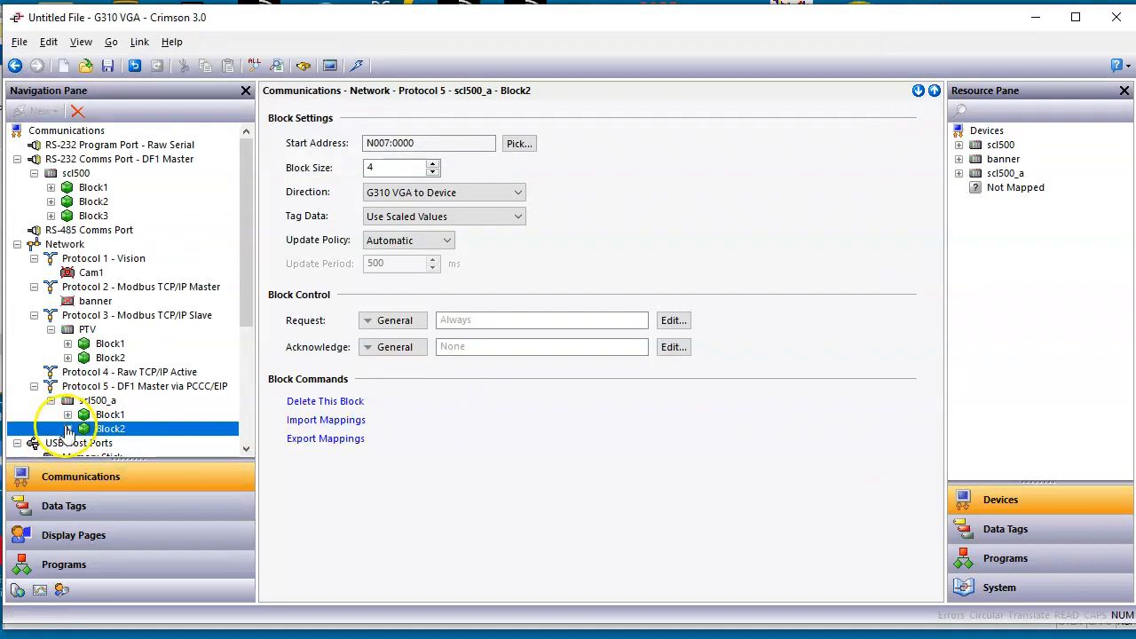
pyautogui.click(68, 431)
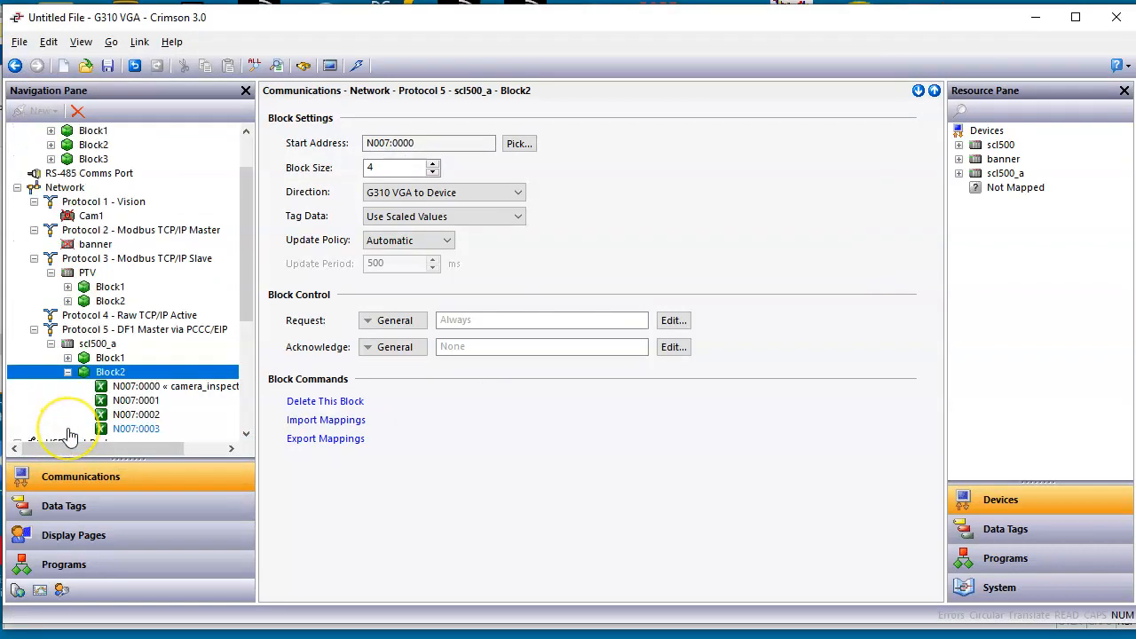
pyautogui.click(68, 372)
pyautogui.click(95, 344)
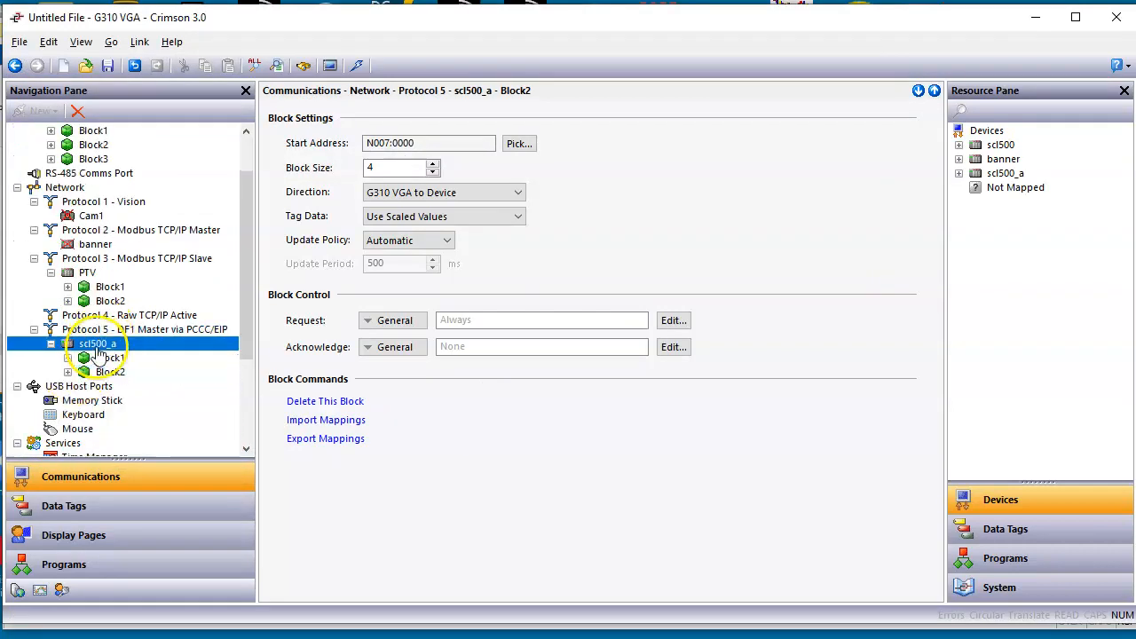
# Step: Add a third gateway block to scl500_a and export the mappings of Block3 under the serial scl500 device to a text file named Block3
pyautogui.click(341, 522)
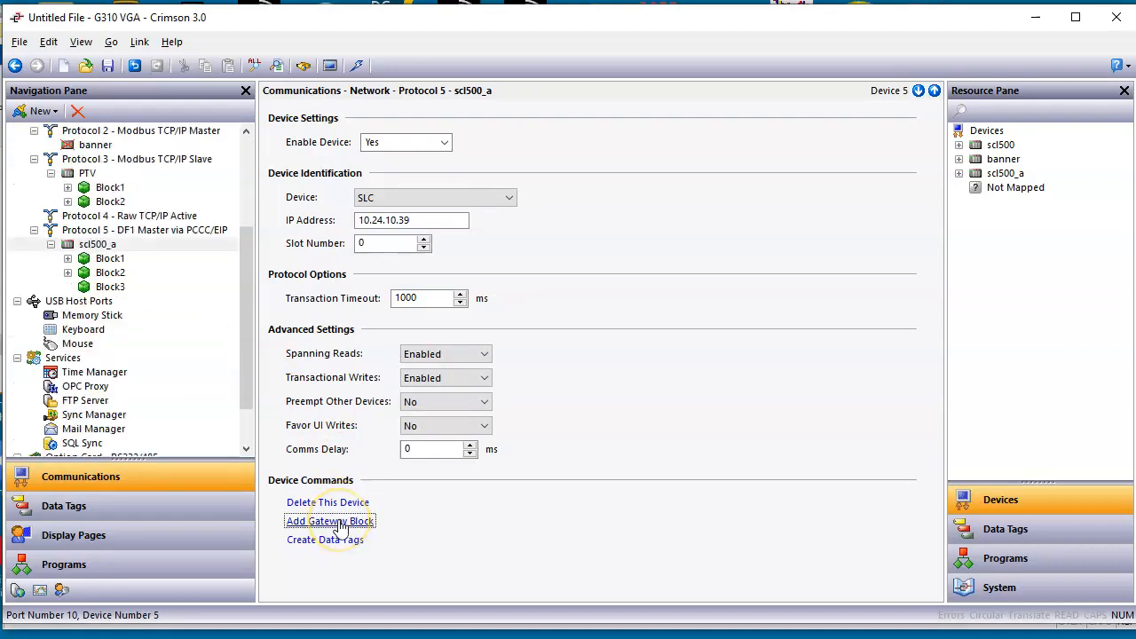
pyautogui.moveTo(240, 356); pyautogui.dragTo(247, 275)
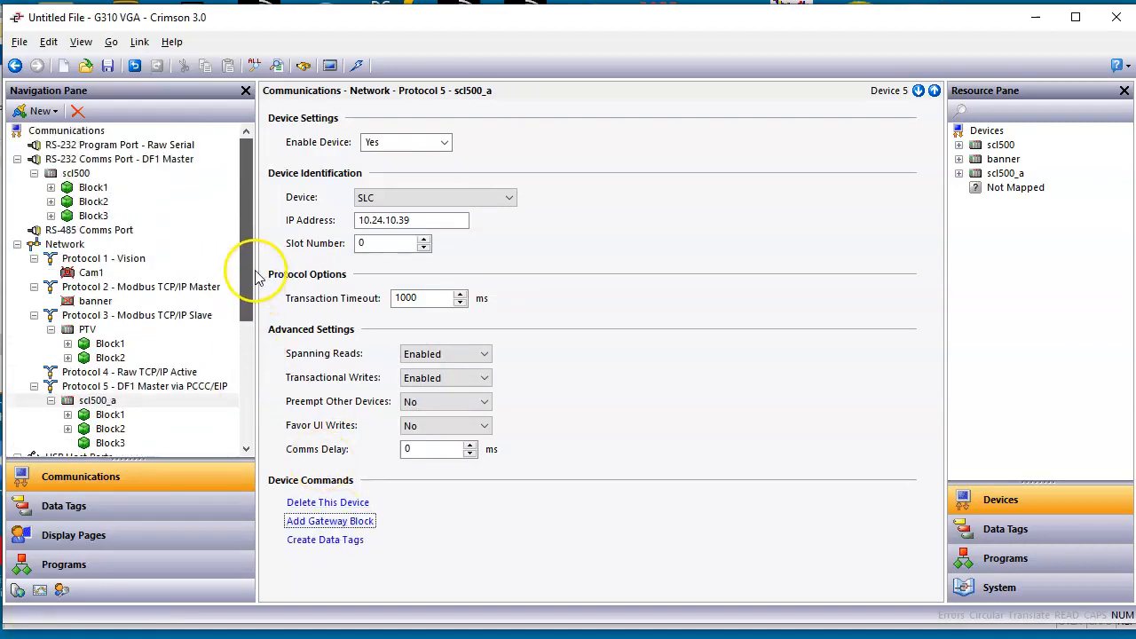
pyautogui.click(93, 216)
pyautogui.click(50, 215)
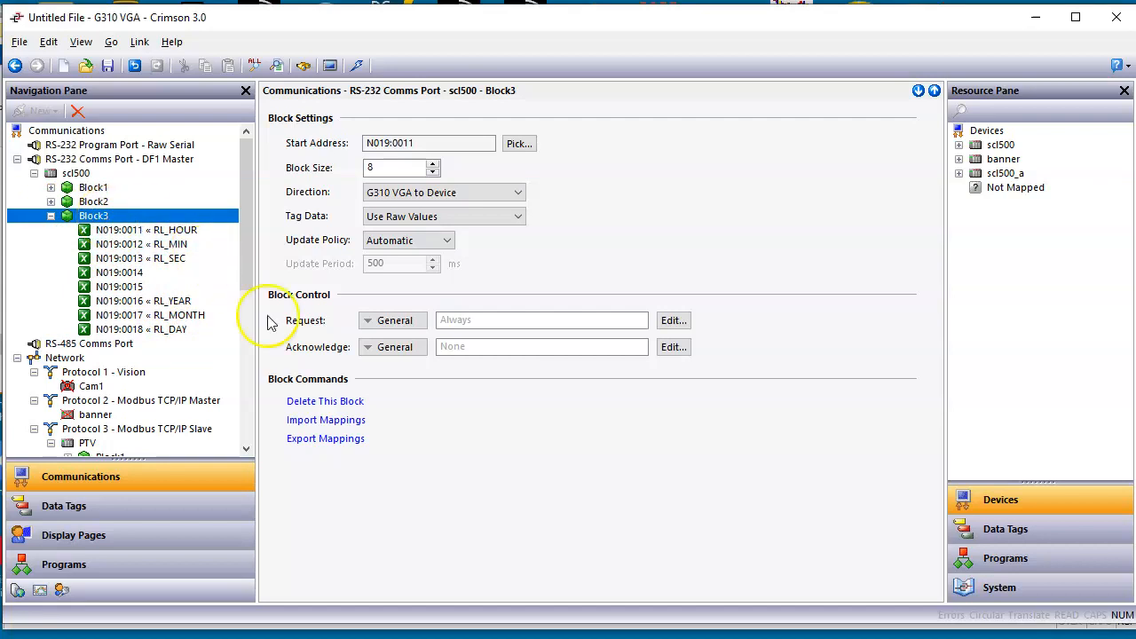
pyautogui.click(324, 441)
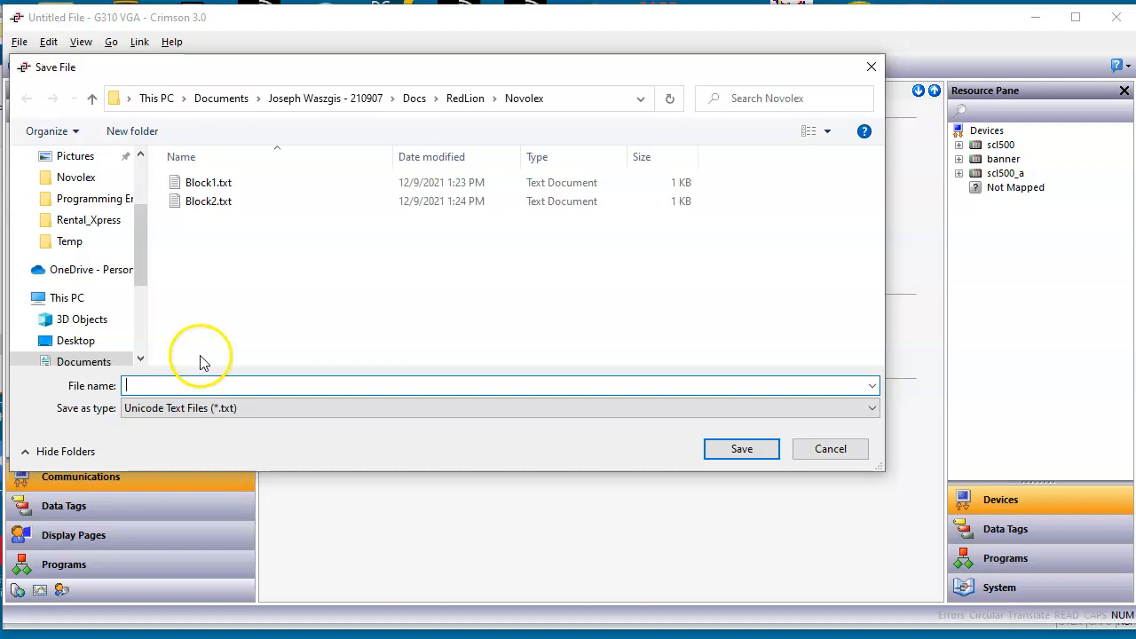
pyautogui.write('Blo')
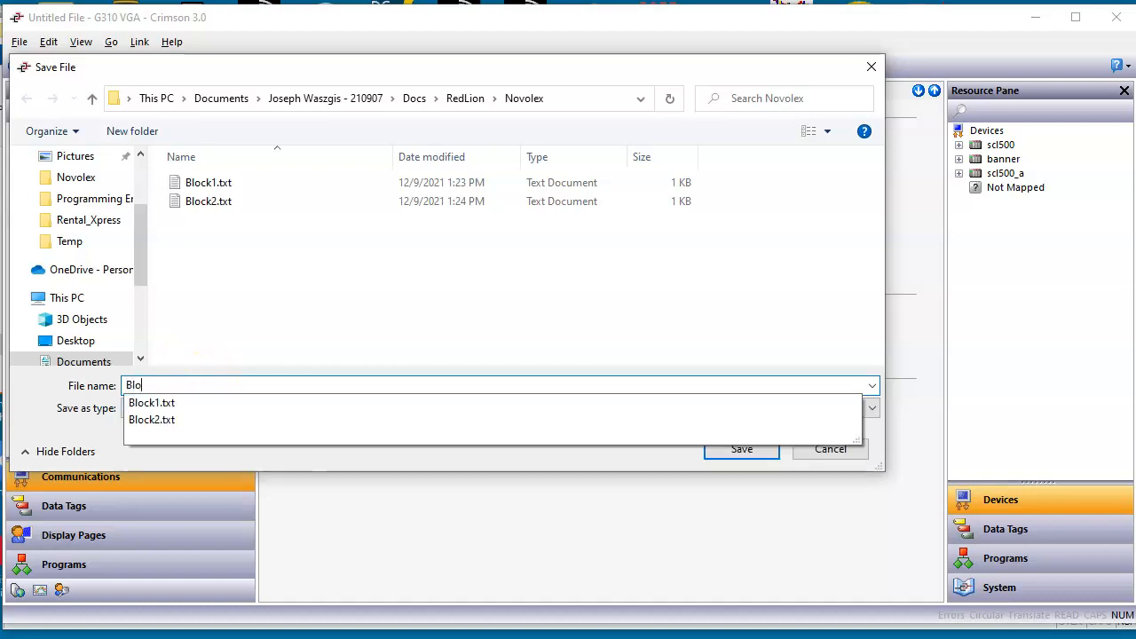
pyautogui.write('ck3')
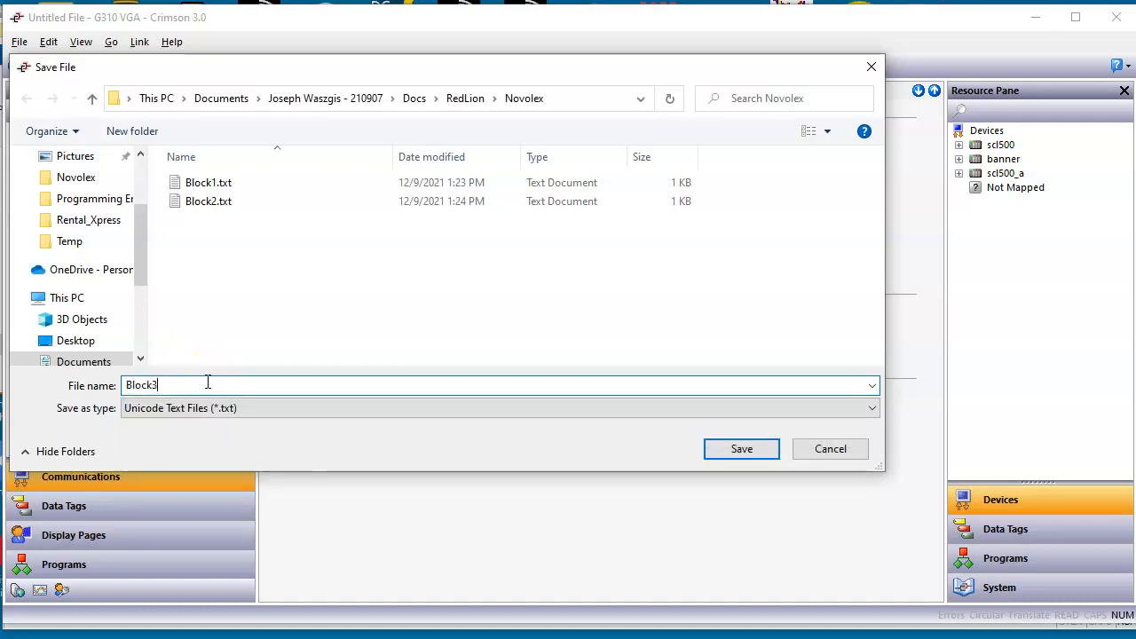
pyautogui.press('Return')
# Step: Set the start address of Block3 under the scl500_a device to Integers N007:0000
pyautogui.moveTo(249, 257); pyautogui.dragTo(207, 368)
pyautogui.click(90, 359)
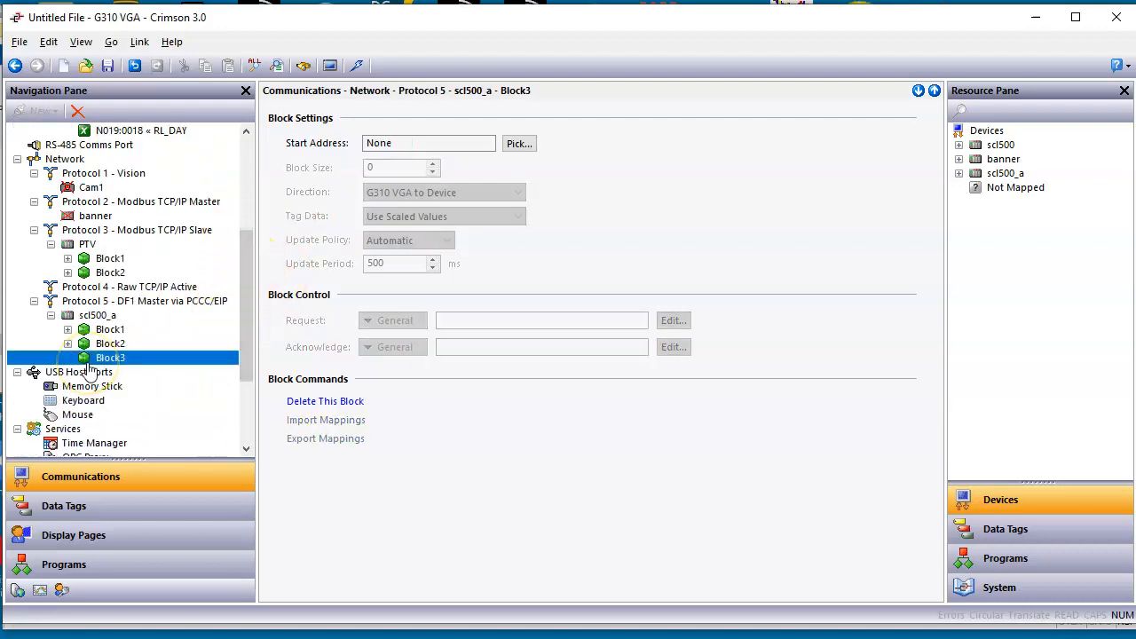
pyautogui.click(520, 145)
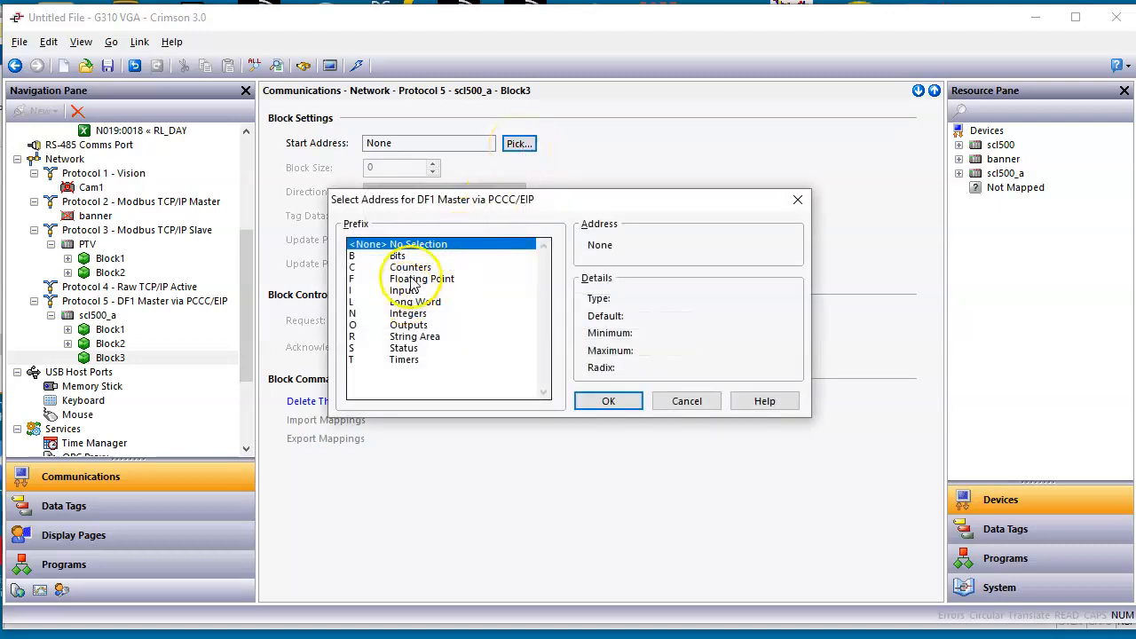
pyautogui.click(408, 313)
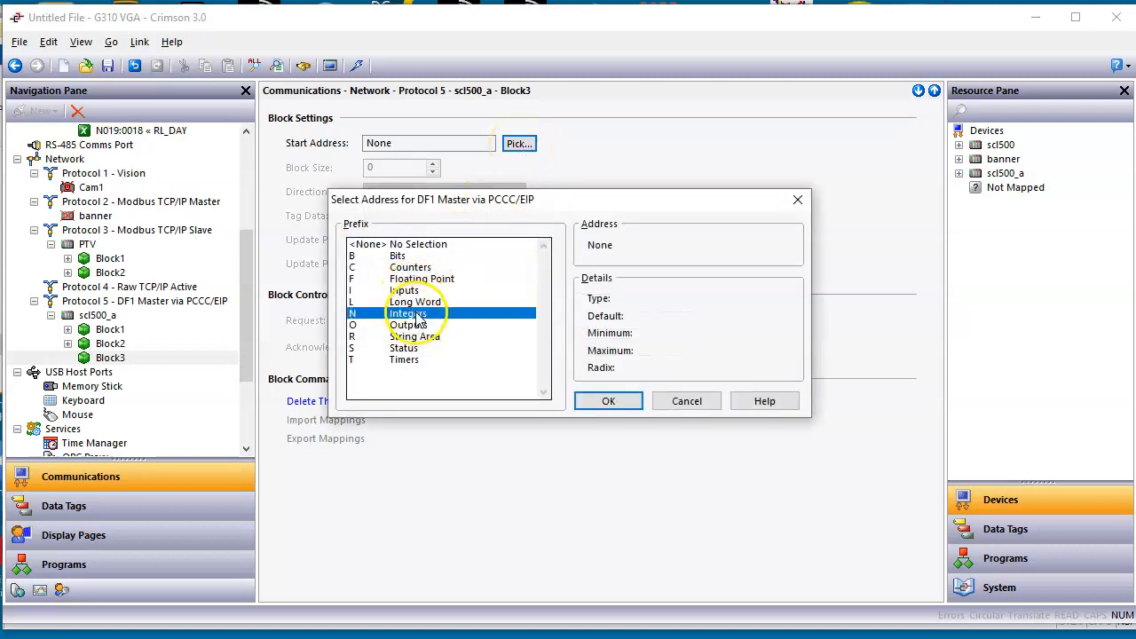
pyautogui.click(609, 402)
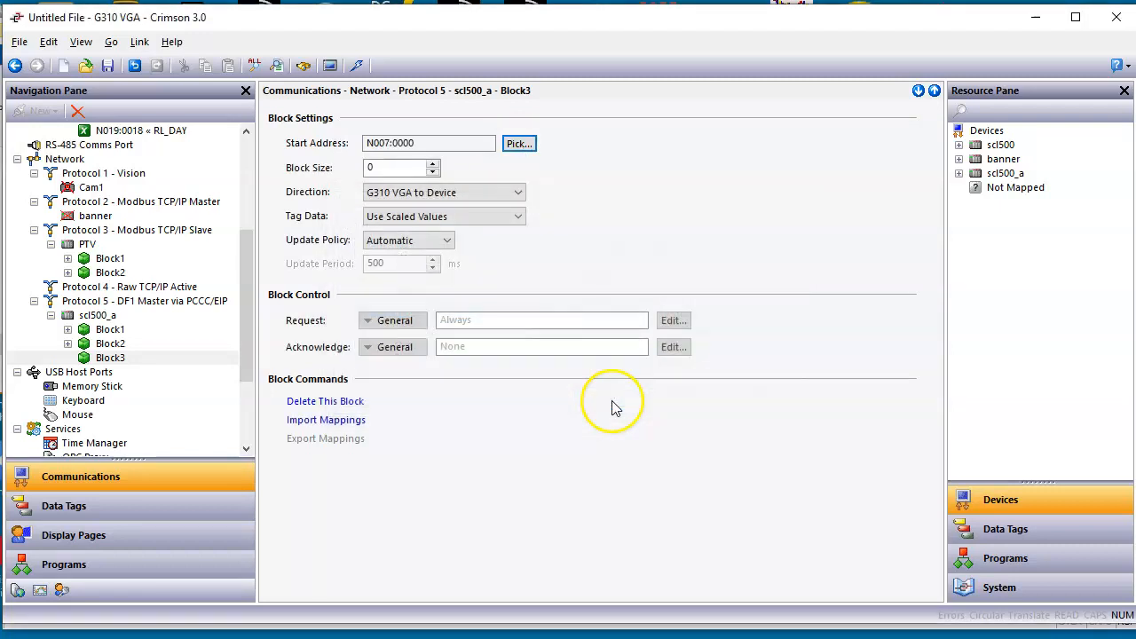
# Step: Import the mappings from Block3.txt into Block3 of scl500_a and expand the block to show its mapped tags
pyautogui.click(341, 423)
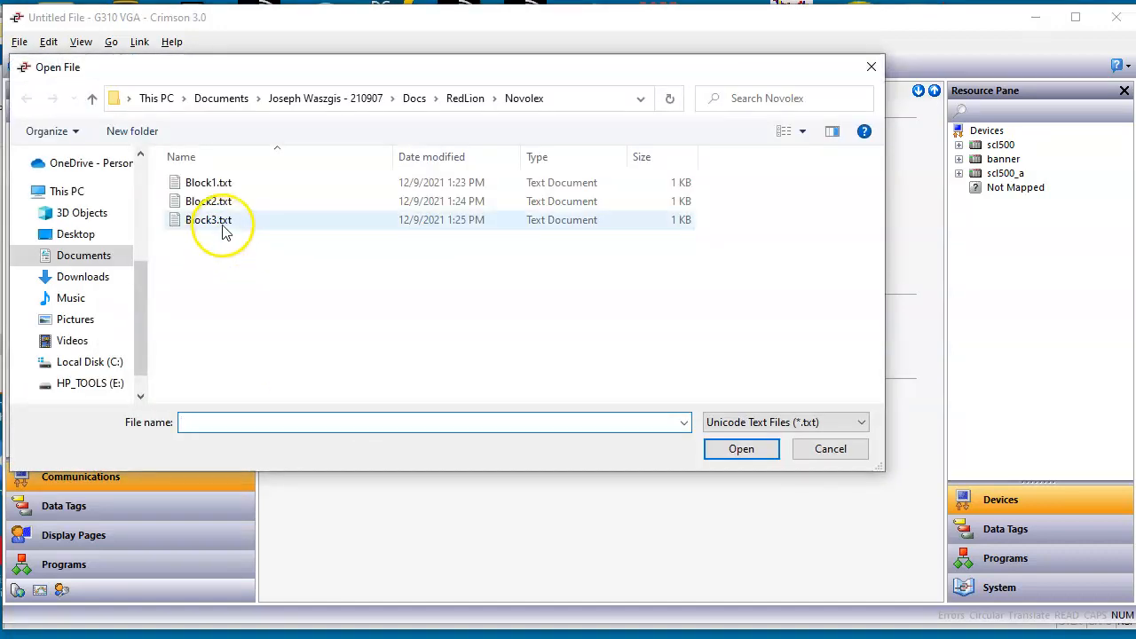
pyautogui.click(224, 224)
pyautogui.click(745, 452)
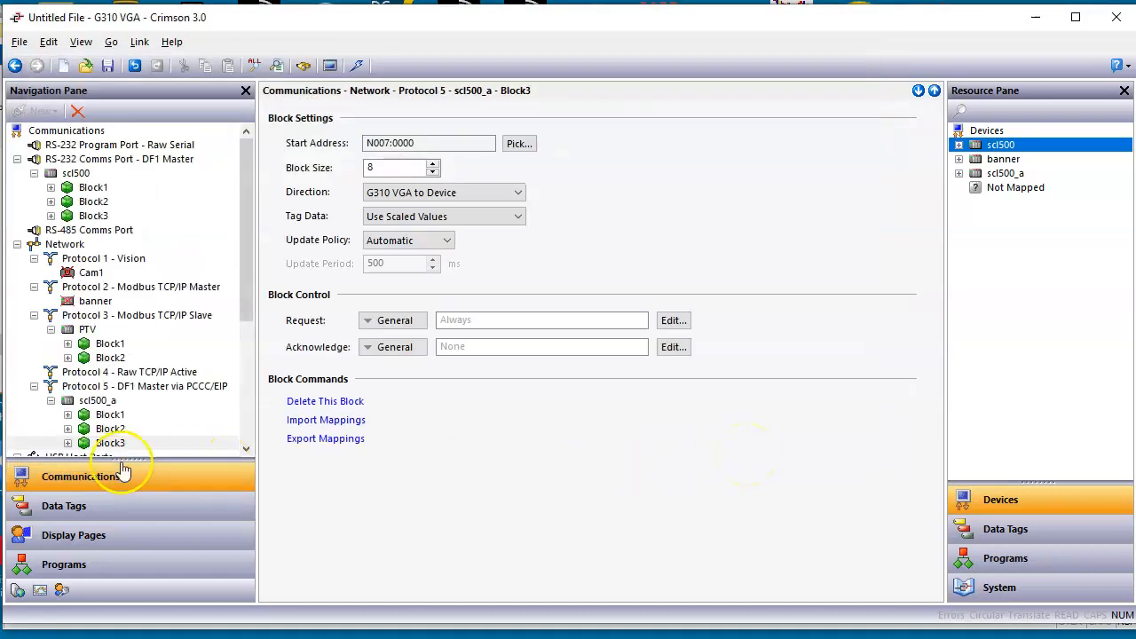
pyautogui.click(68, 444)
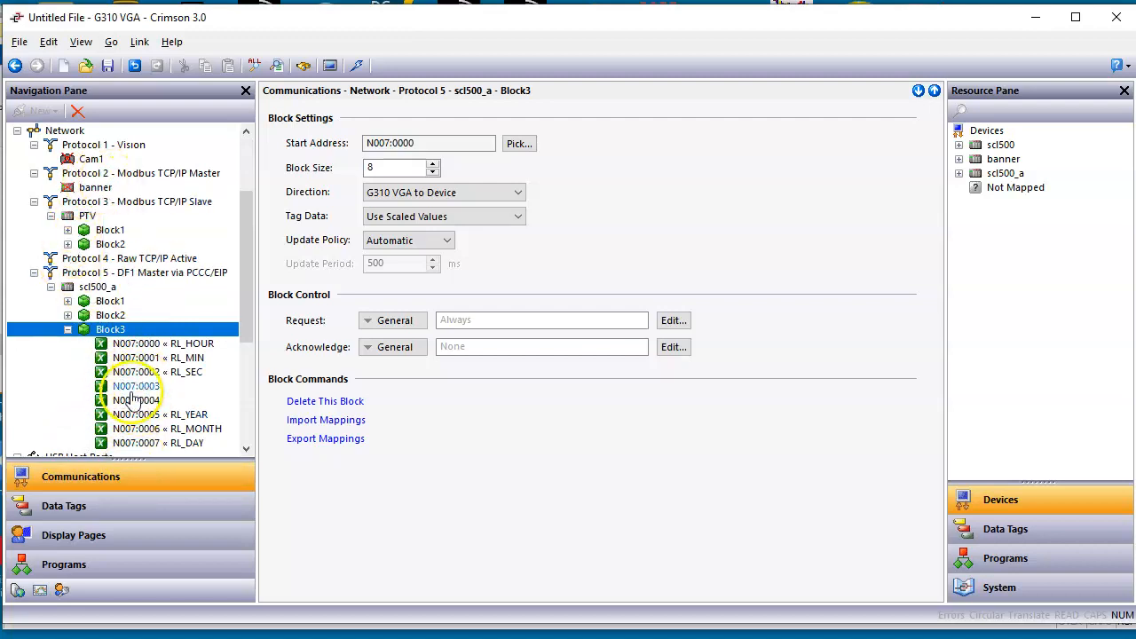
# Step: Check the addresses of Block3 under the serial scl500 device and set the start address of scl500_a's Block3 to N019:0011
pyautogui.moveTo(246, 328); pyautogui.dragTo(254, 281)
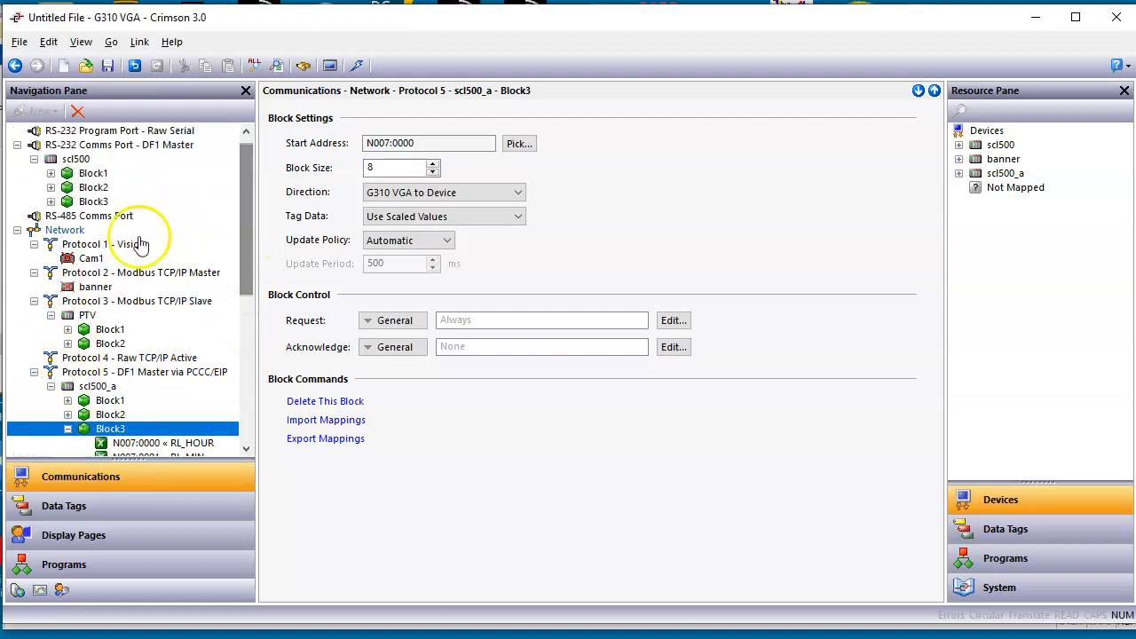
pyautogui.click(50, 187)
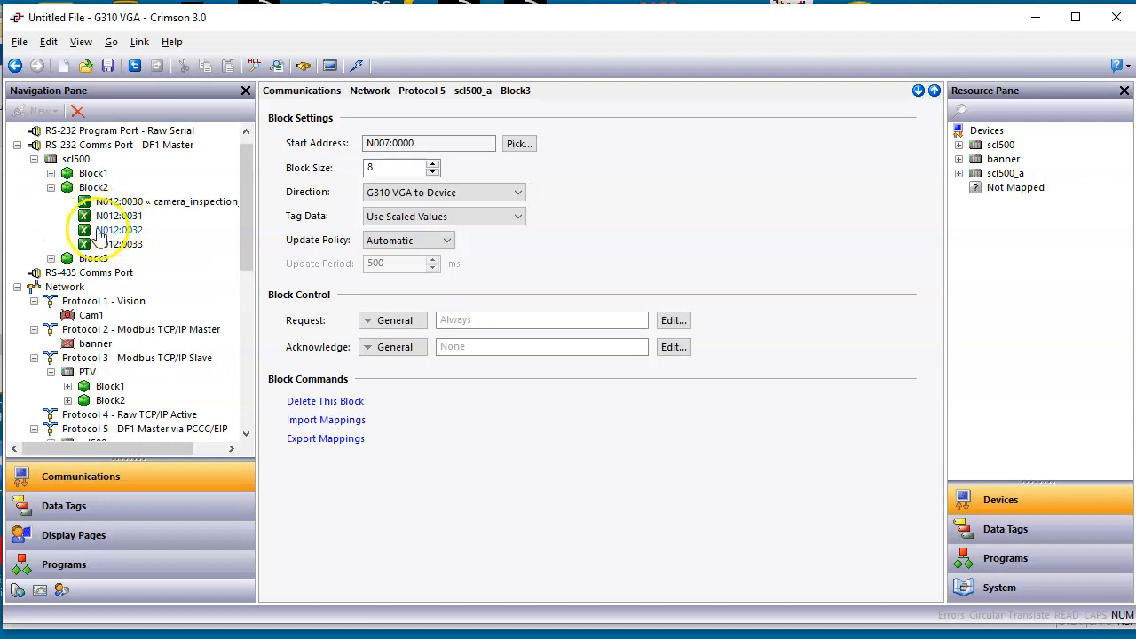
pyautogui.click(51, 187)
pyautogui.click(51, 201)
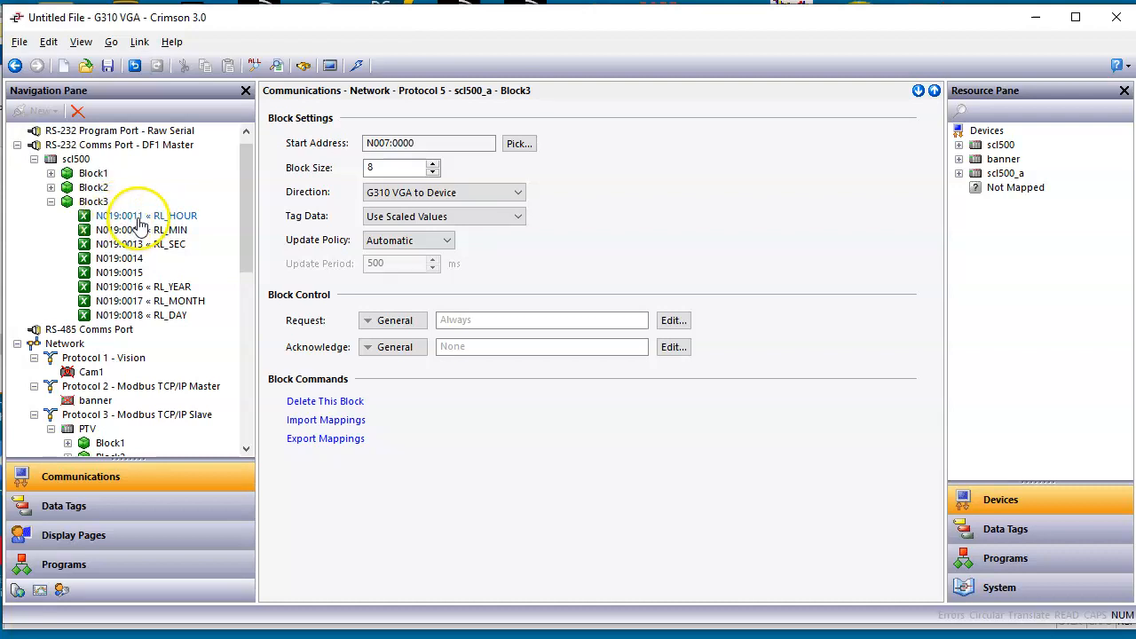
pyautogui.scroll(-4, 232, 252)
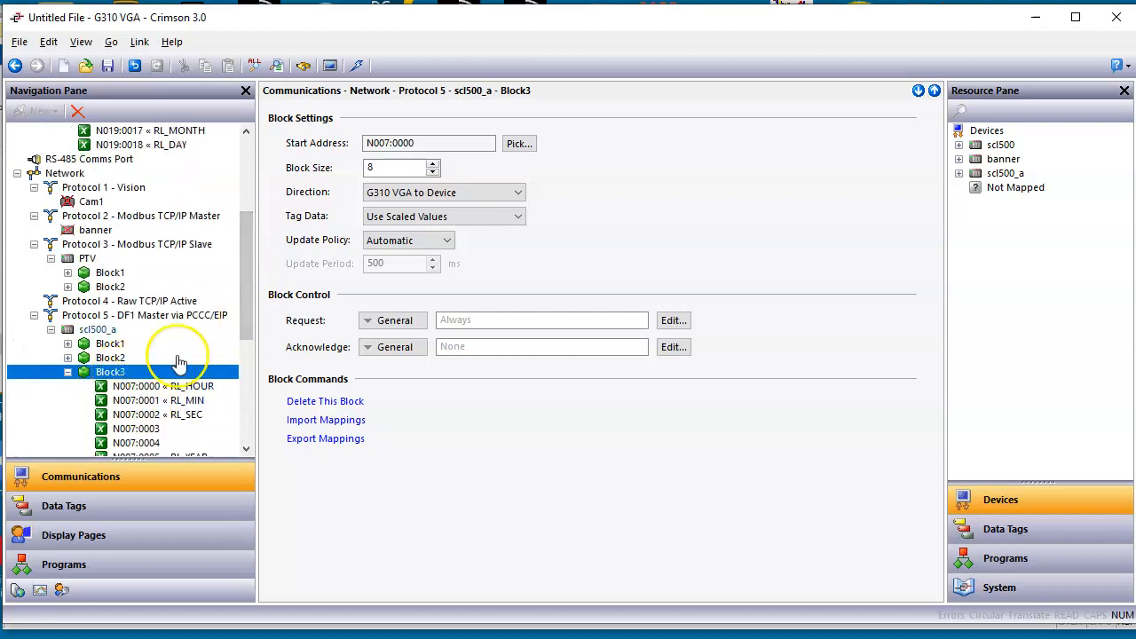
pyautogui.click(523, 147)
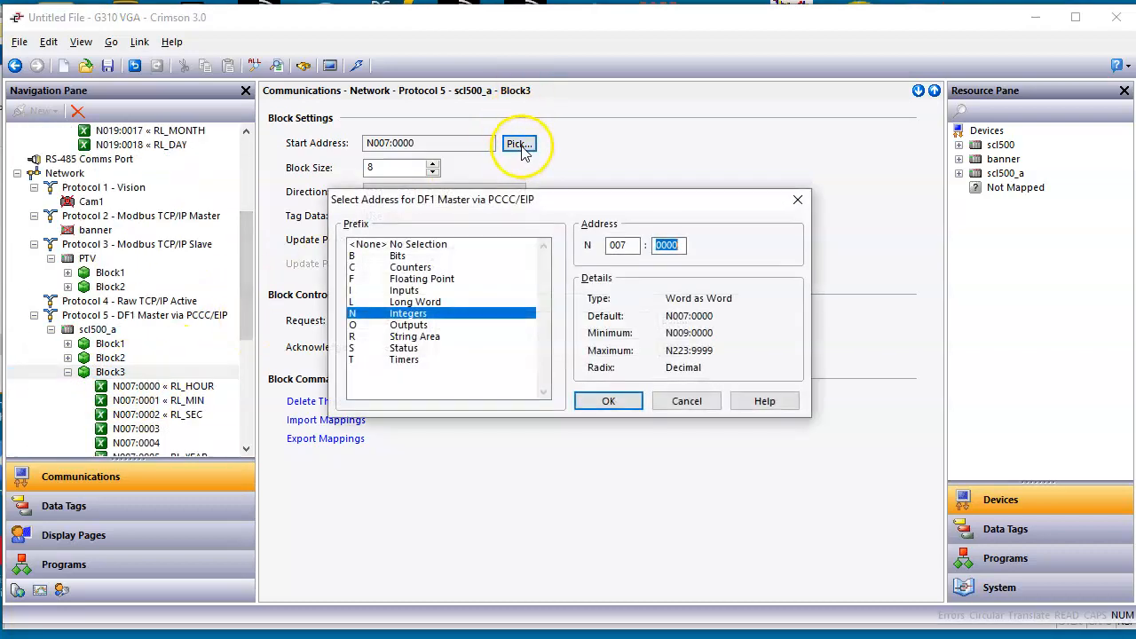
pyautogui.doubleClick(622, 246)
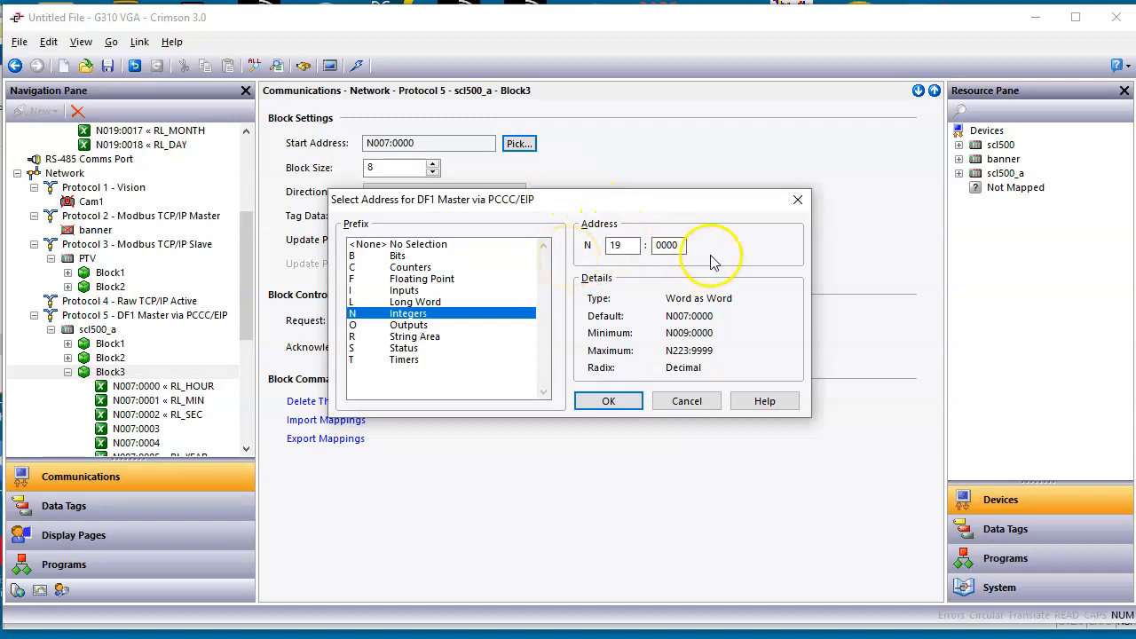
pyautogui.moveTo(681, 246); pyautogui.dragTo(644, 246)
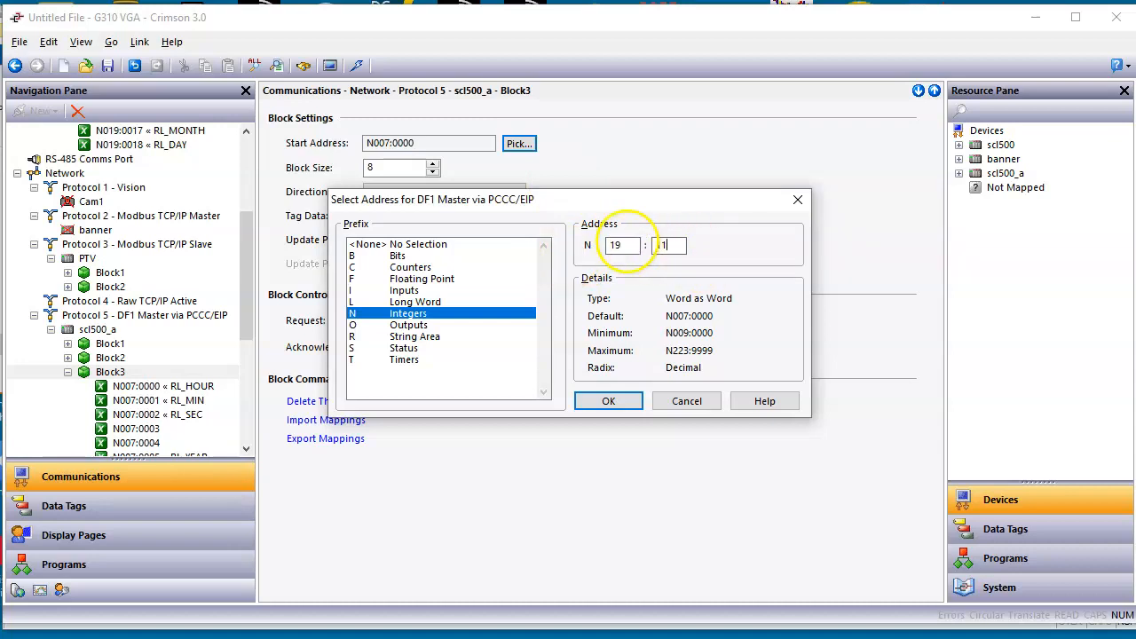
pyautogui.click(610, 401)
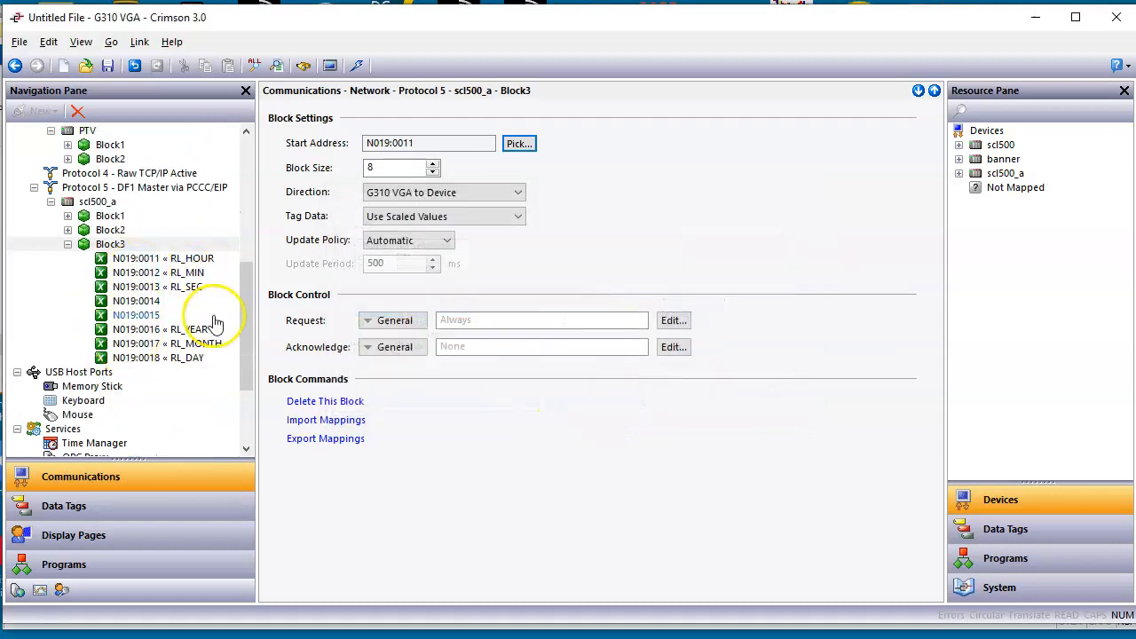
# Step: Check the addresses of Block2 under the serial scl500 device and set the start address of scl500_a's Block2 to N012:0030
pyautogui.scroll(3, 228, 329)
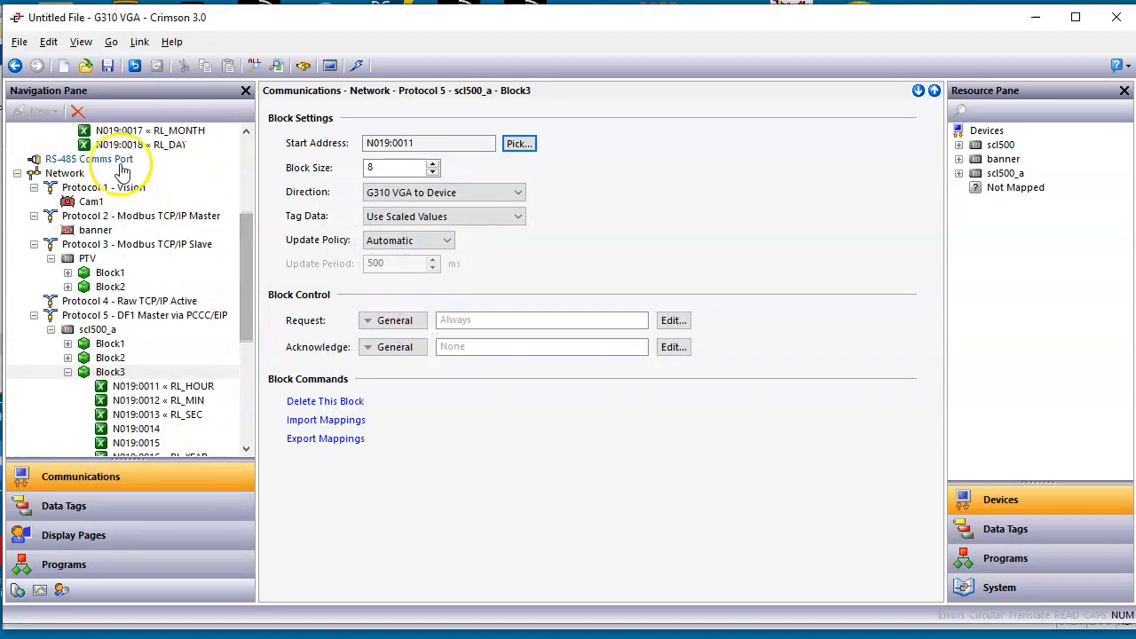
pyautogui.moveTo(246, 322); pyautogui.dragTo(254, 223)
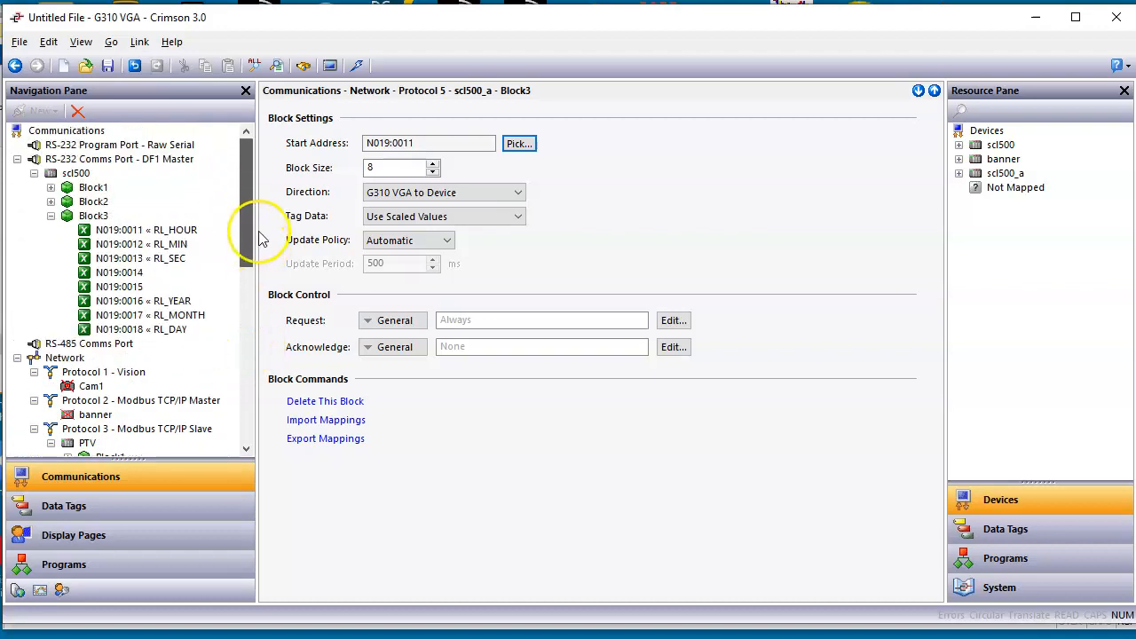
pyautogui.click(50, 215)
pyautogui.click(50, 203)
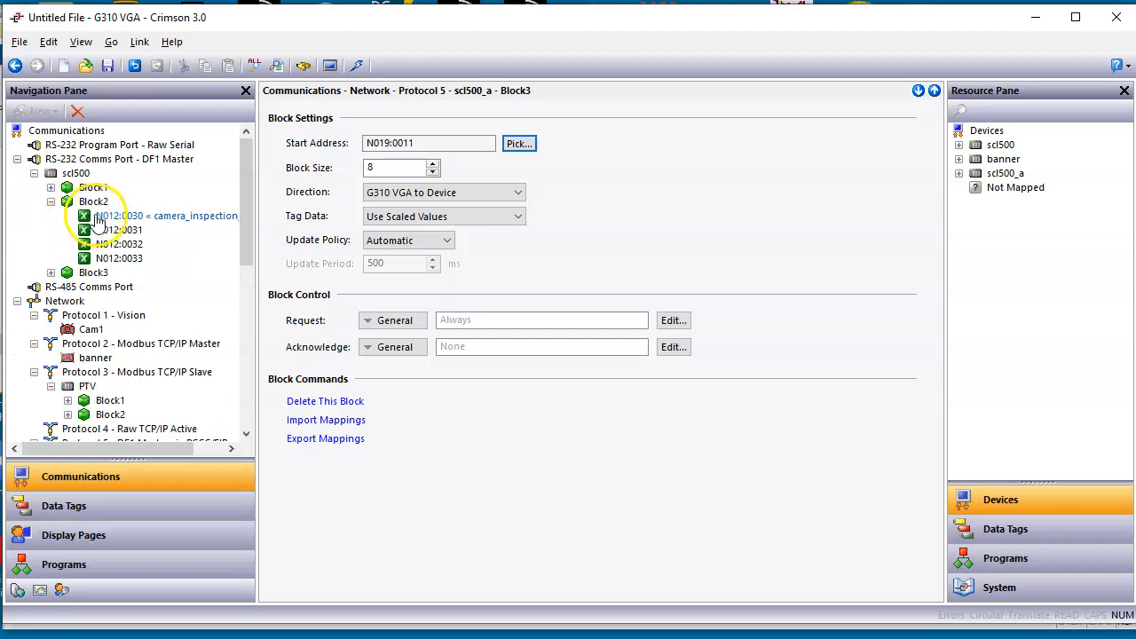
pyautogui.moveTo(246, 240); pyautogui.dragTo(248, 355)
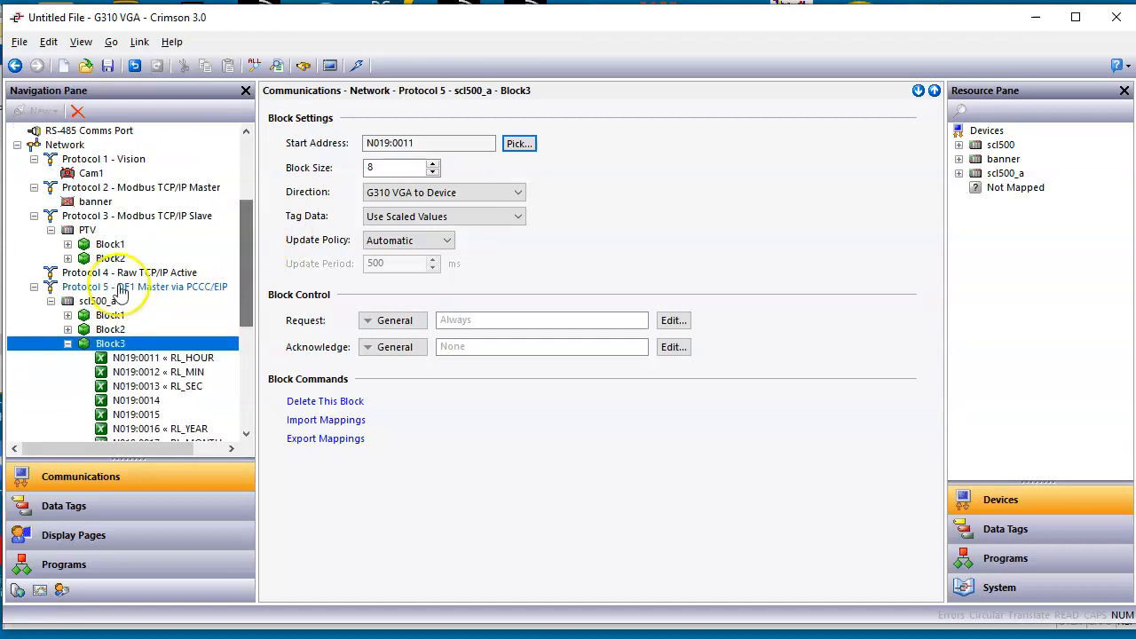
pyautogui.click(68, 345)
pyautogui.click(68, 330)
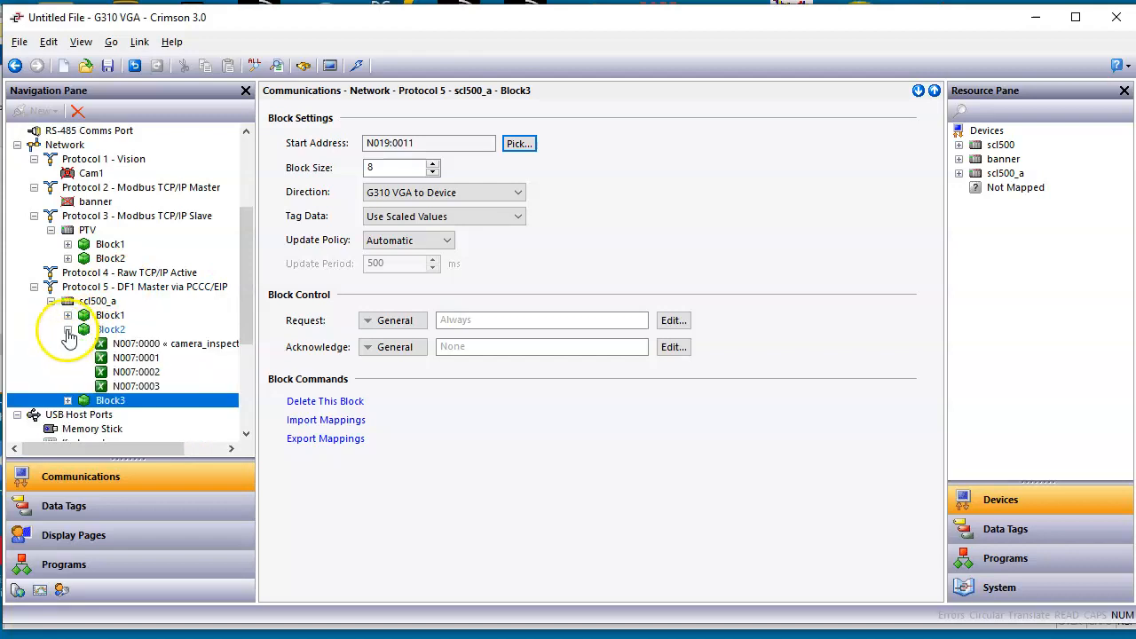
pyautogui.click(105, 329)
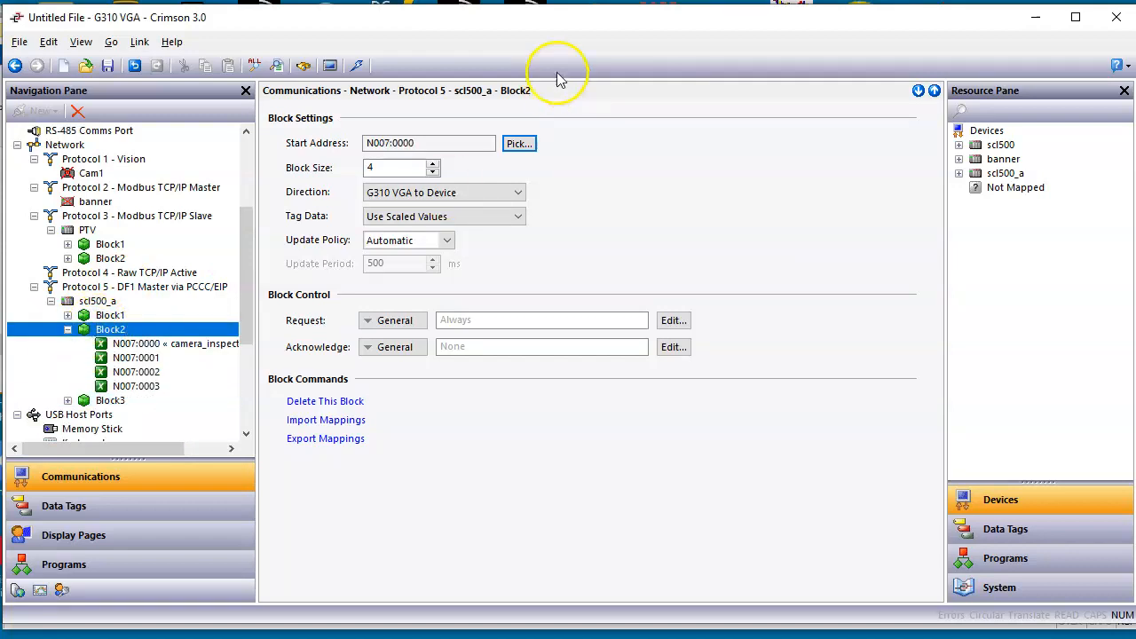
pyautogui.click(520, 144)
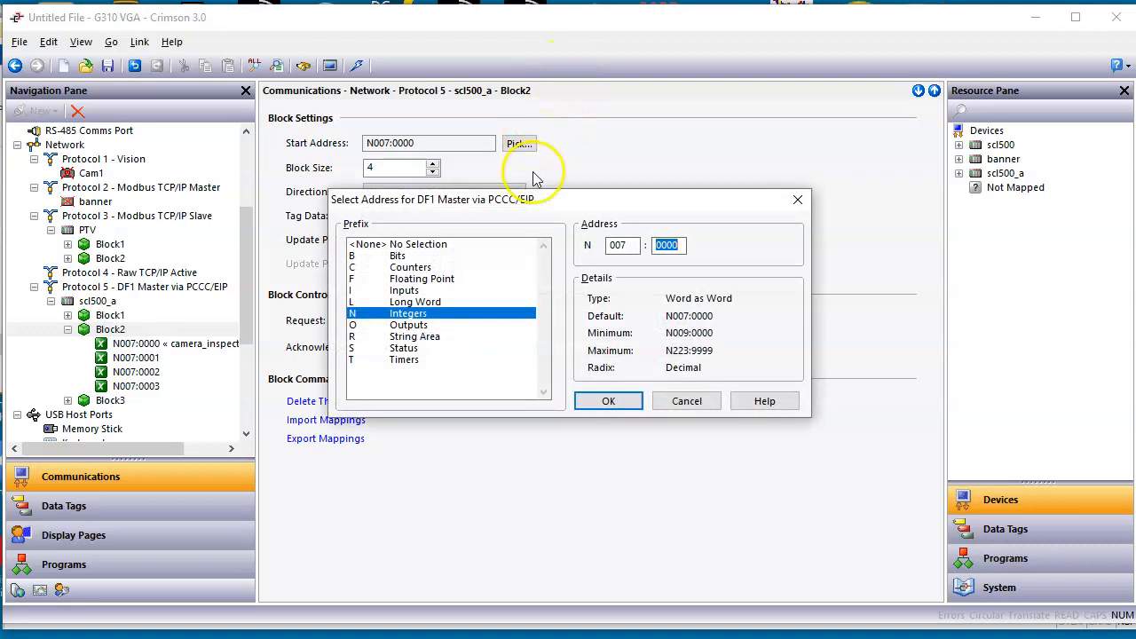
pyautogui.moveTo(636, 245); pyautogui.dragTo(582, 254)
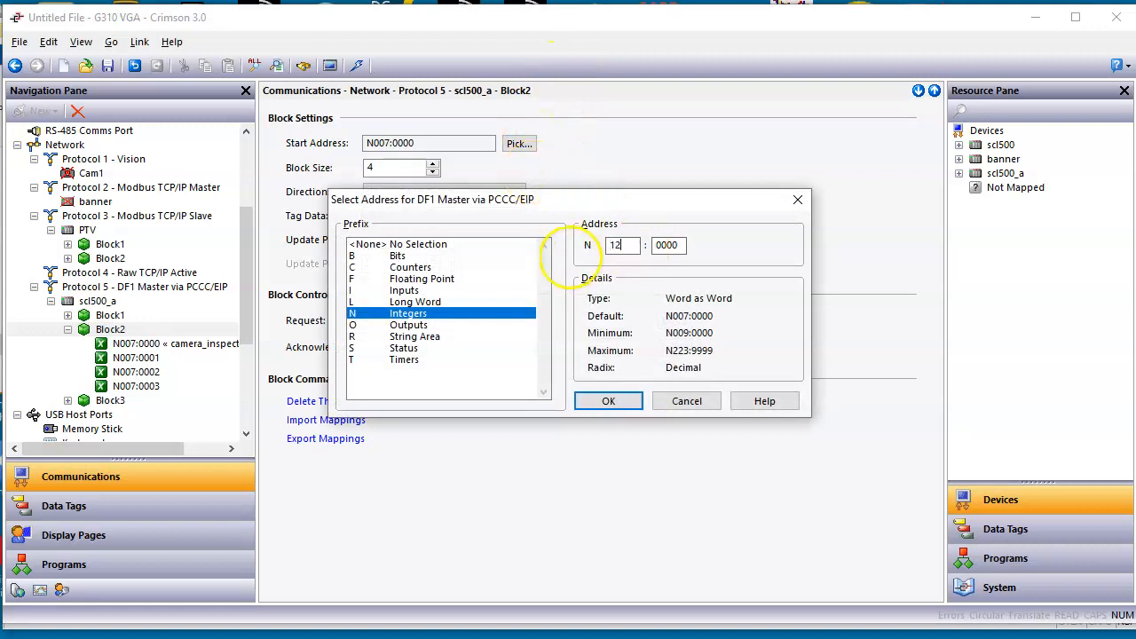
pyautogui.press('Tab')
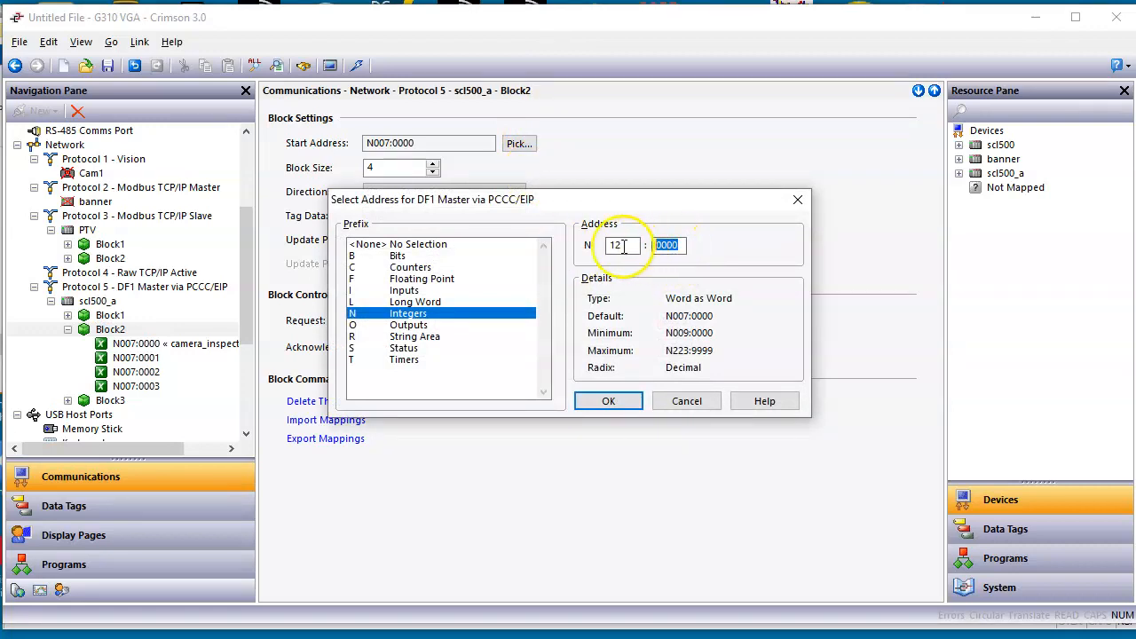
pyautogui.press('Return')
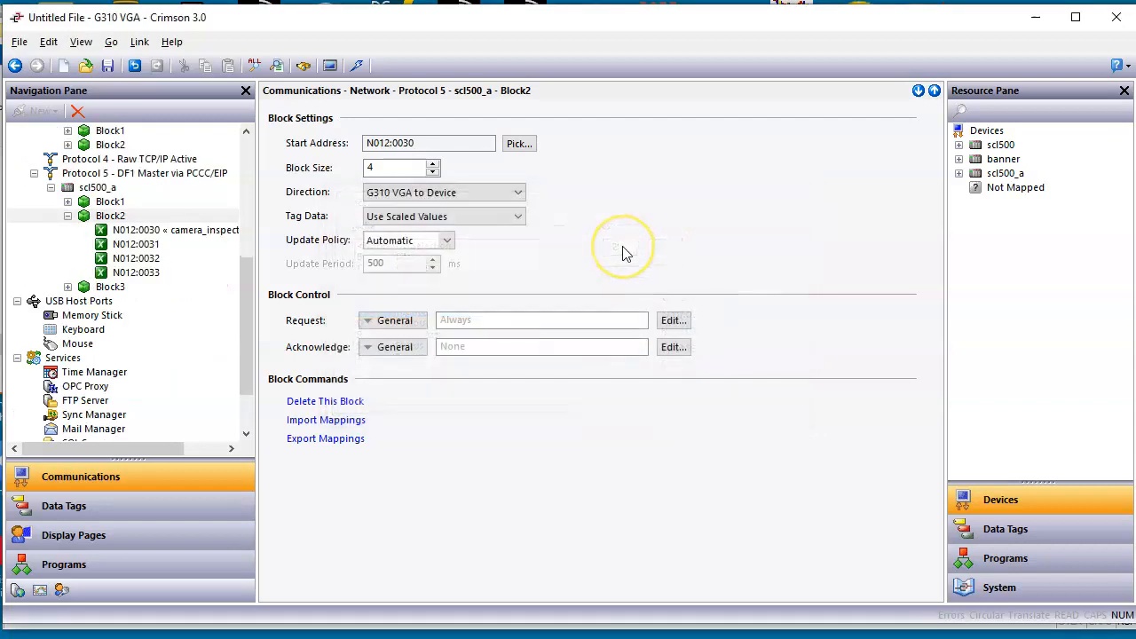
# Step: Compare the mapped addresses of Block1 under scl500_a with those of Block1 under the serial scl500 device
pyautogui.click(62, 218)
pyautogui.click(67, 215)
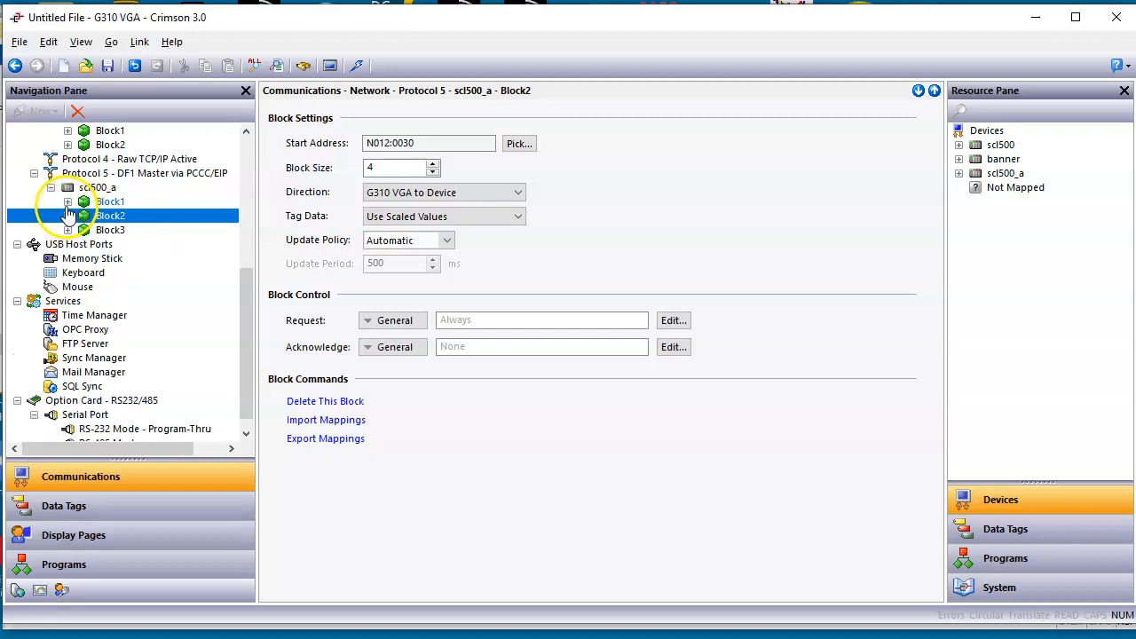
pyautogui.click(68, 201)
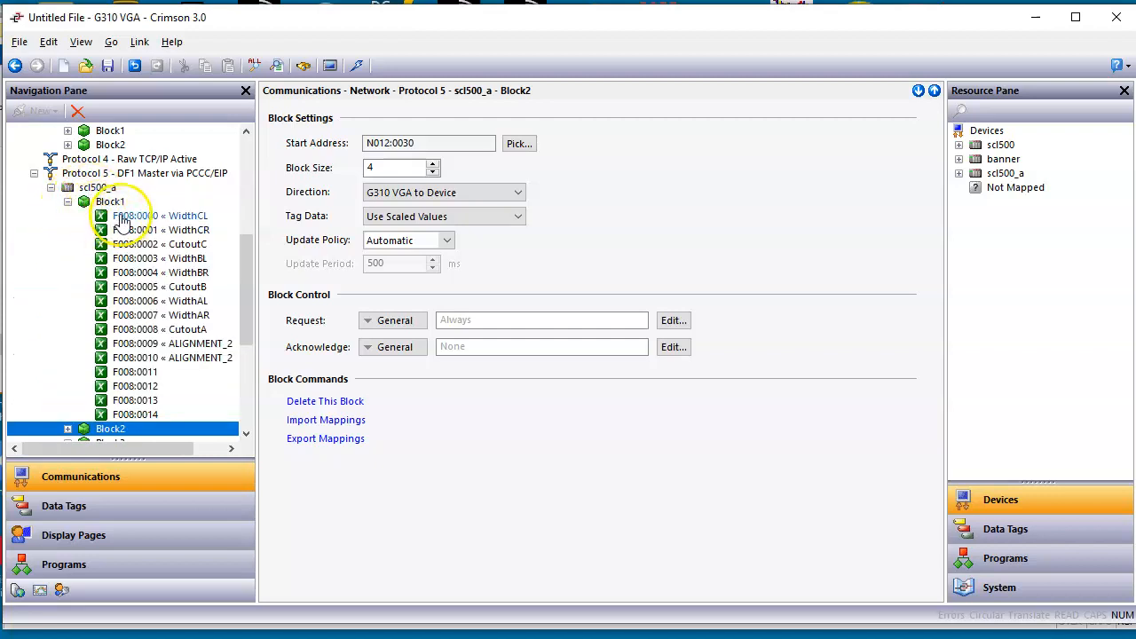
pyautogui.moveTo(249, 318); pyautogui.dragTo(271, 217)
pyautogui.click(53, 204)
pyautogui.click(51, 202)
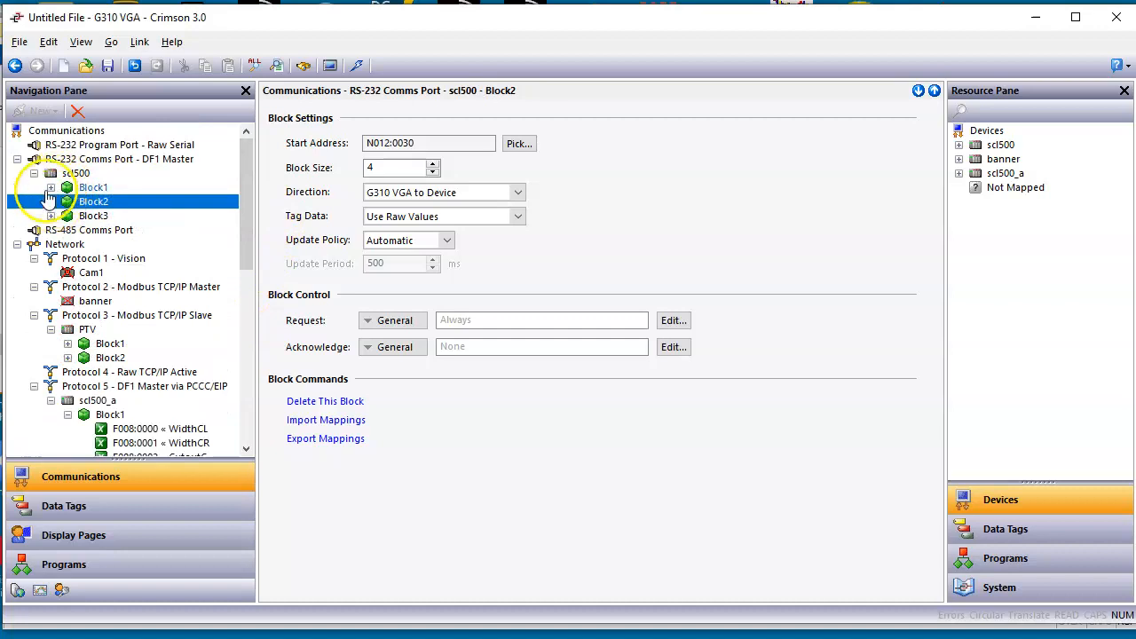
pyautogui.click(55, 188)
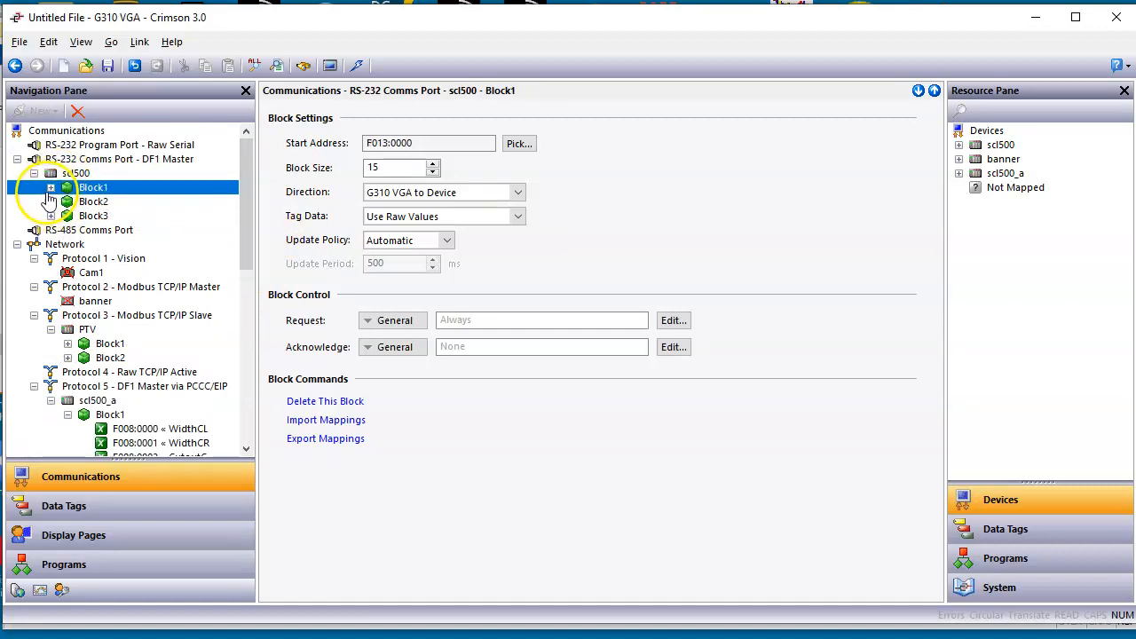
pyautogui.click(50, 188)
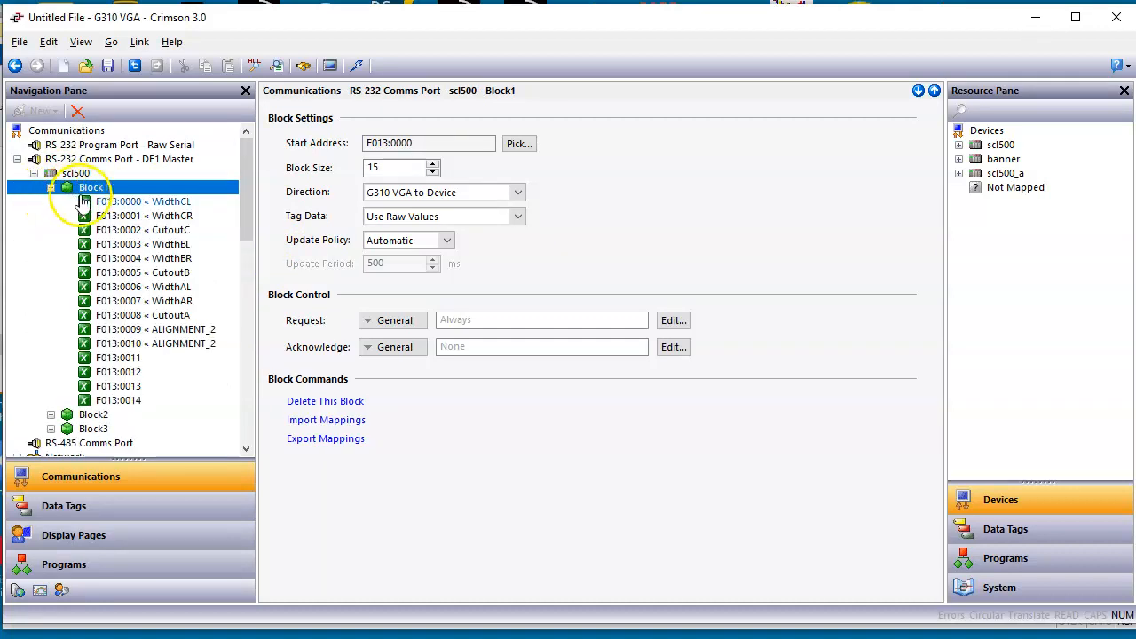
# Step: Set the start address of Block1 under the scl500_a device to Floating Point F013:0000
pyautogui.moveTo(246, 177); pyautogui.dragTo(246, 278)
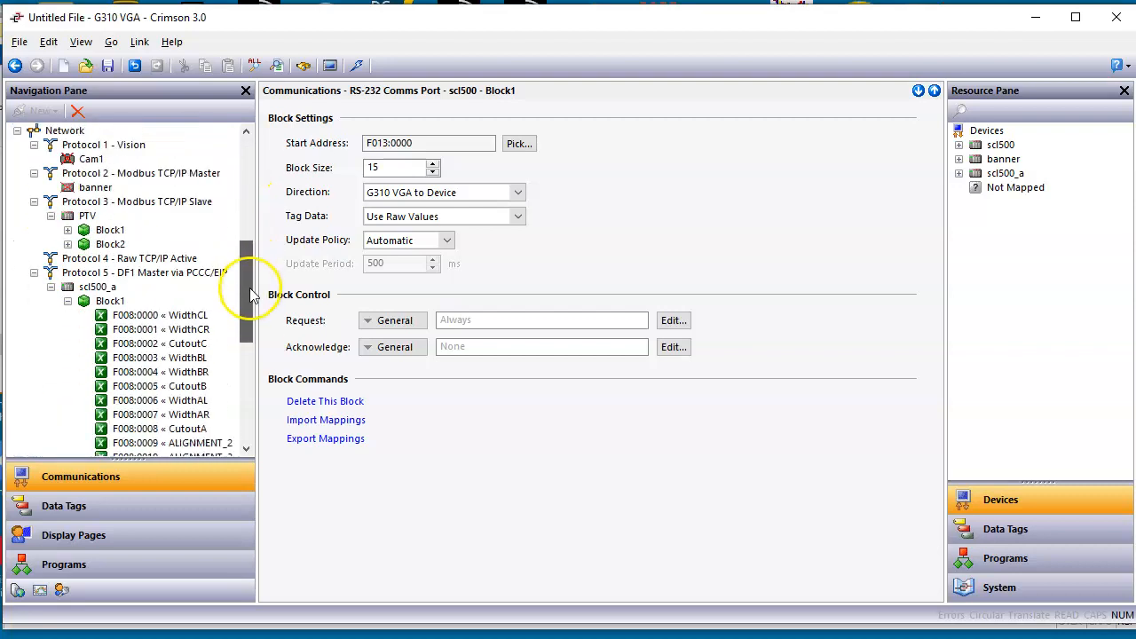
pyautogui.click(102, 303)
pyautogui.click(519, 144)
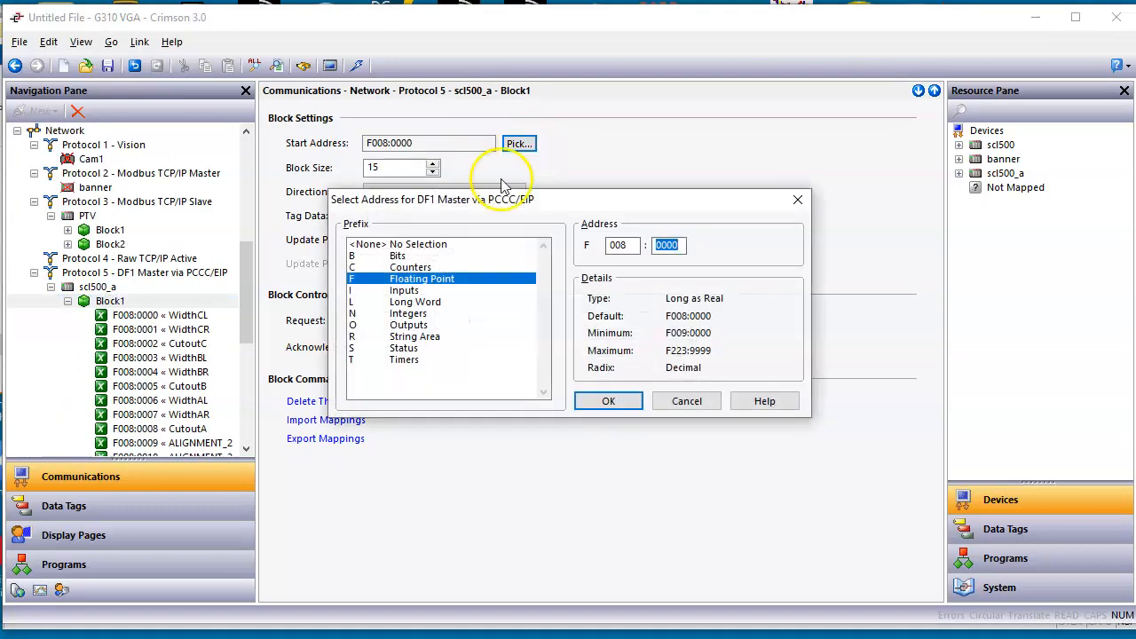
pyautogui.click(630, 252)
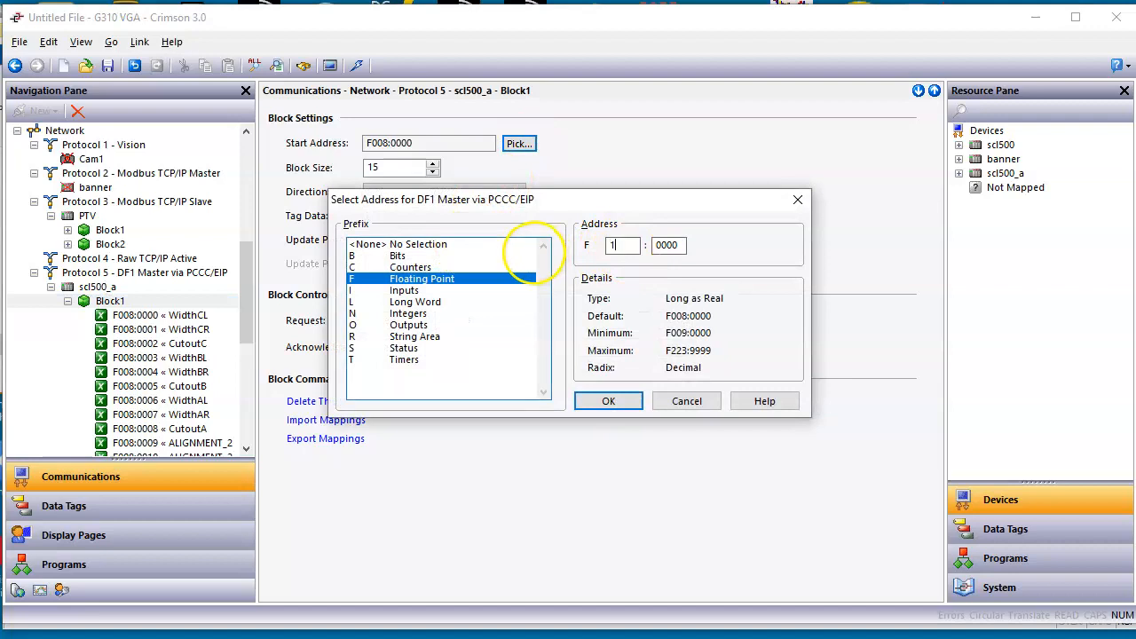
pyautogui.click(612, 404)
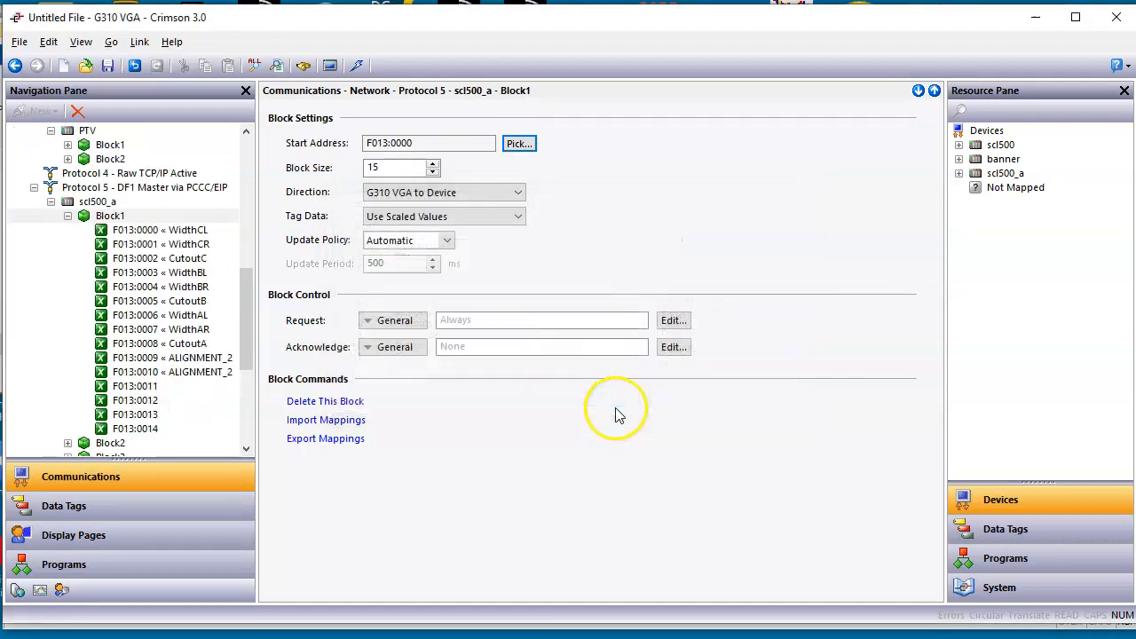
# Step: Collapse Block1 under both scl500_a and the serial scl500 device
pyautogui.click(68, 218)
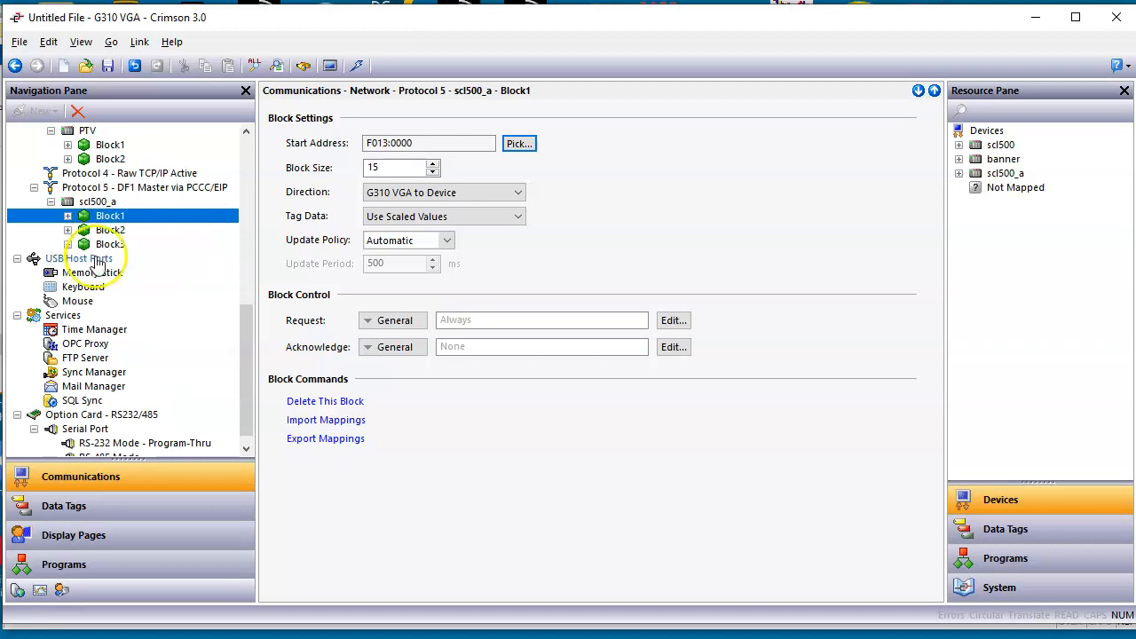
pyautogui.moveTo(246, 347); pyautogui.dragTo(266, 172)
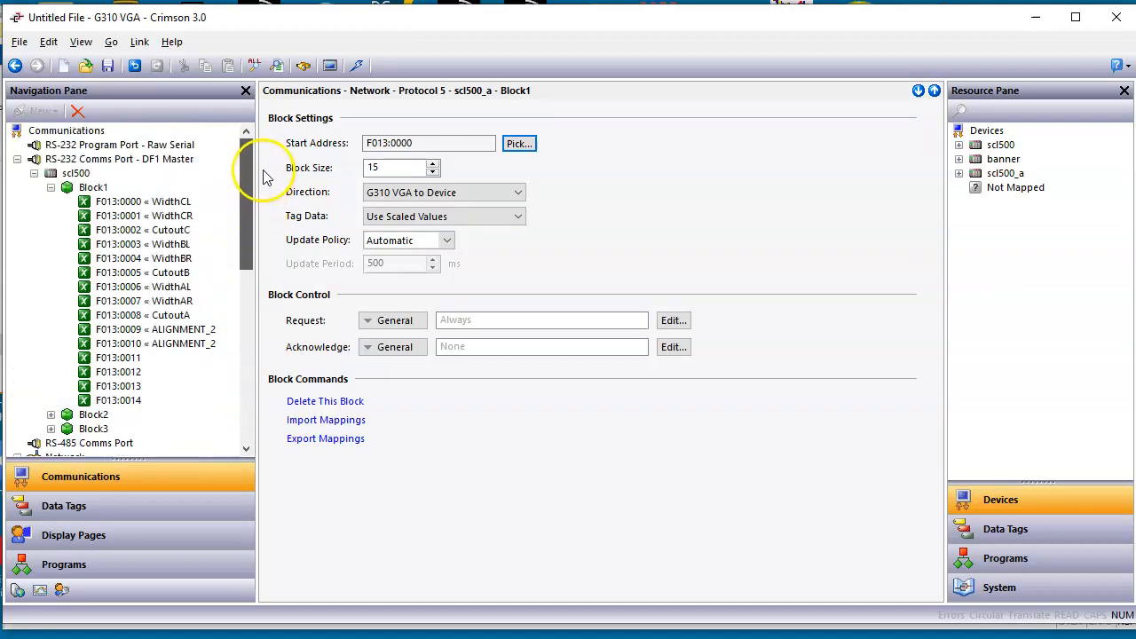
pyautogui.click(52, 176)
pyautogui.click(52, 187)
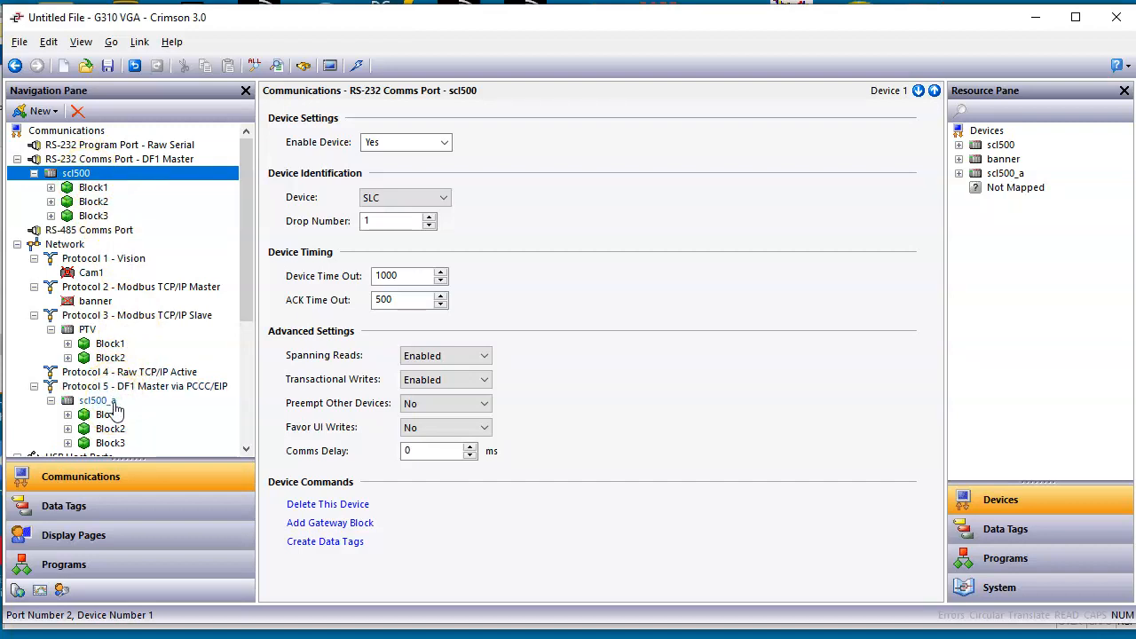
# Step: Save the converted database in the Novolex folder as G310_V2_C30_211209
pyautogui.click(19, 42)
pyautogui.click(51, 146)
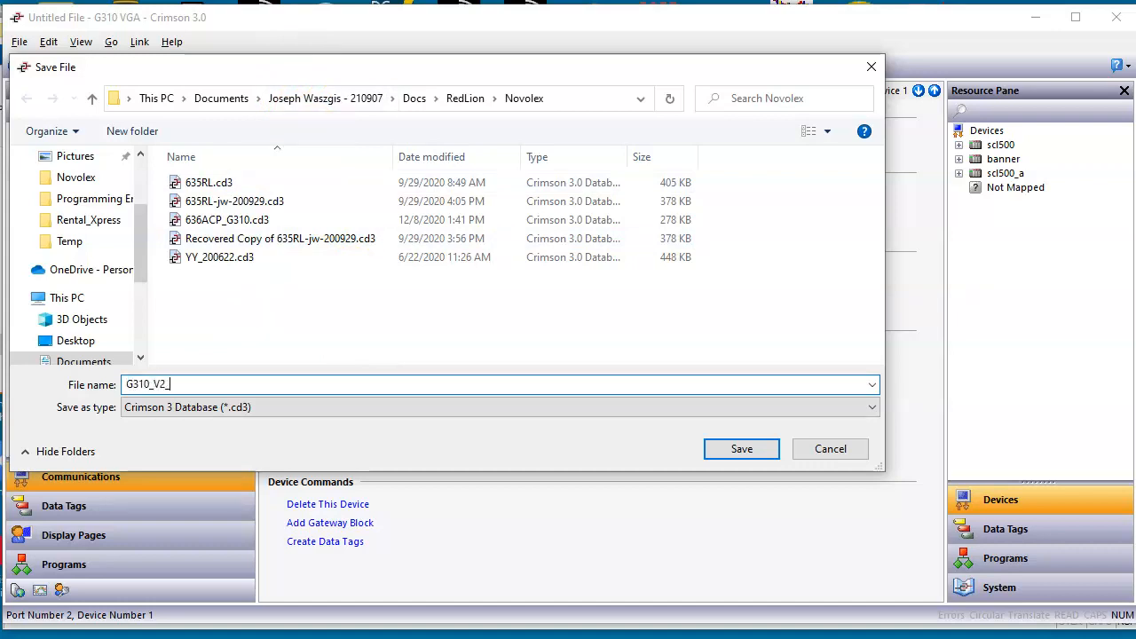
pyautogui.write('0_211209')
pyautogui.press('Return')
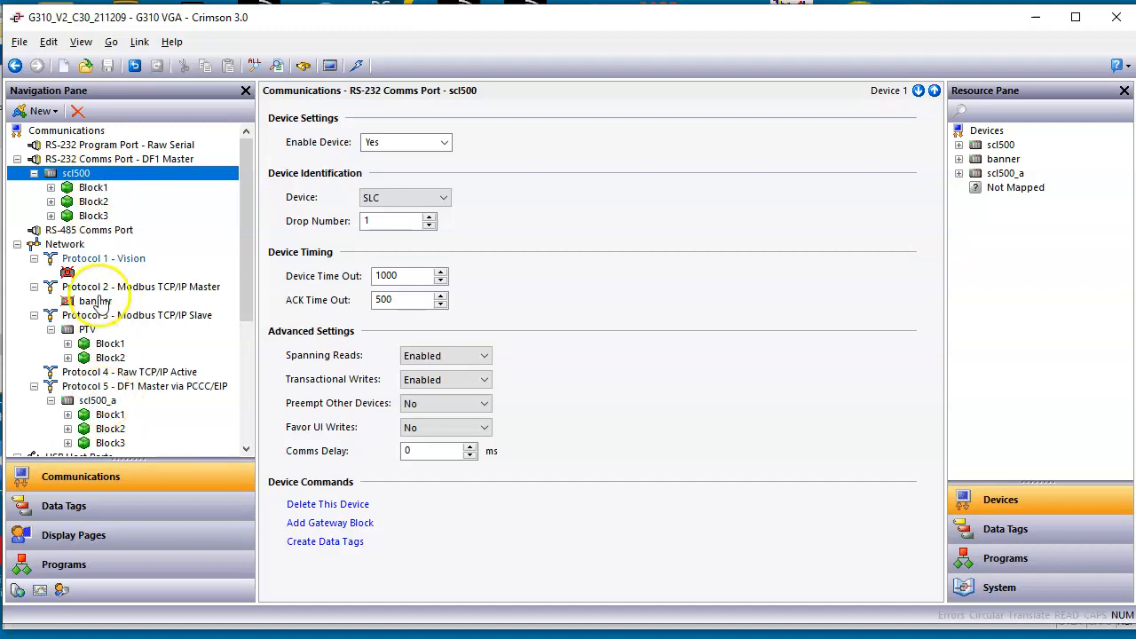
# Step: Clear the port settings of the RS-232 Comms Port to remove its DF1 Master driver and serial scl500 device
pyautogui.click(123, 162)
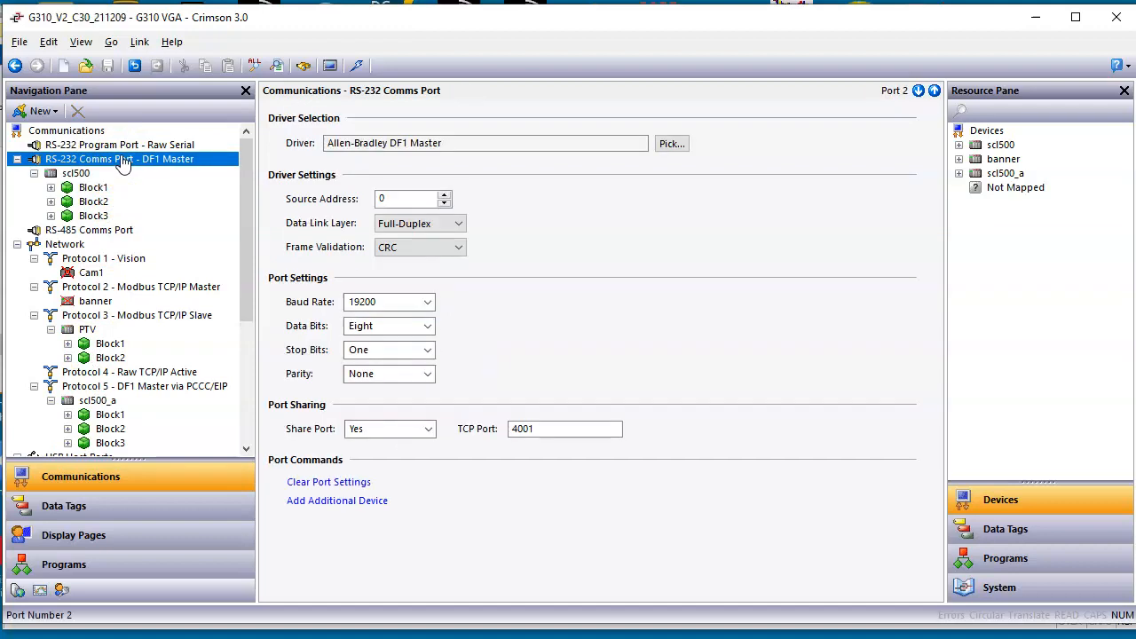
pyautogui.click(332, 483)
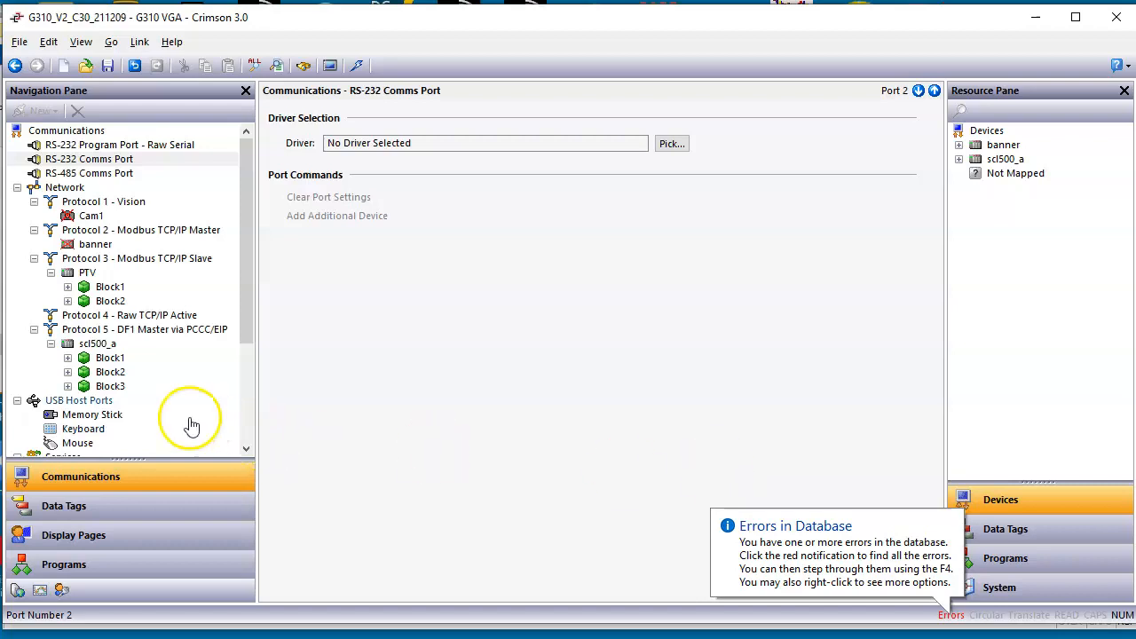
# Step: Rename the scl500_a device under Protocol 5 as scl500
pyautogui.click(105, 350)
pyautogui.click(100, 349)
pyautogui.press('BackSpace')
pyautogui.press('BackSpace')
pyautogui.press('BackSpace')
pyautogui.write('0')
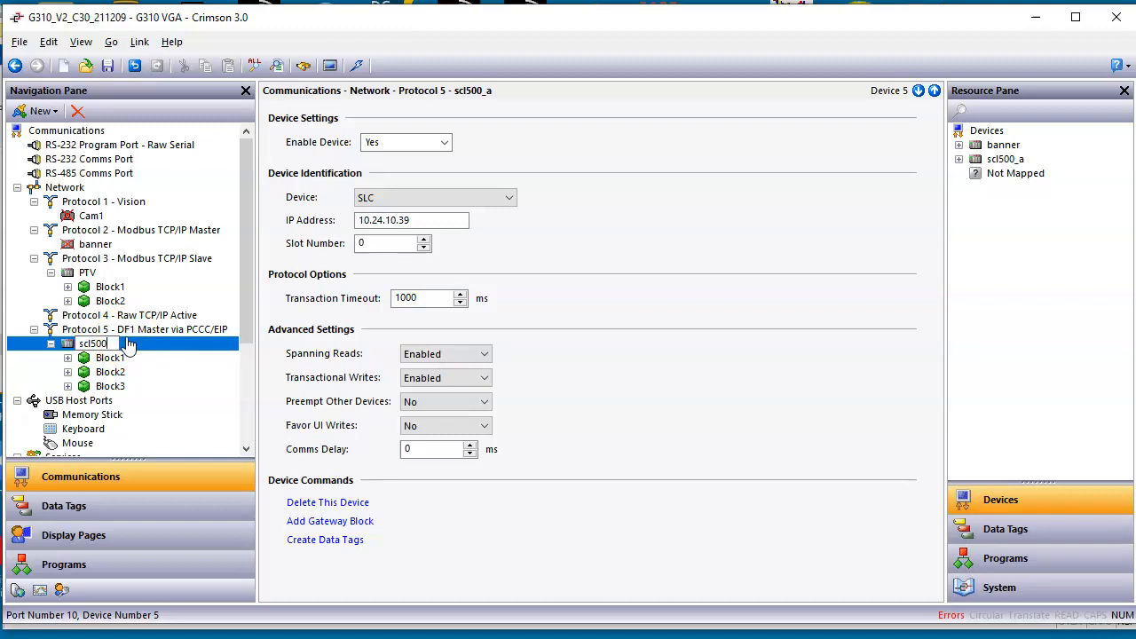
pyautogui.press('Return')
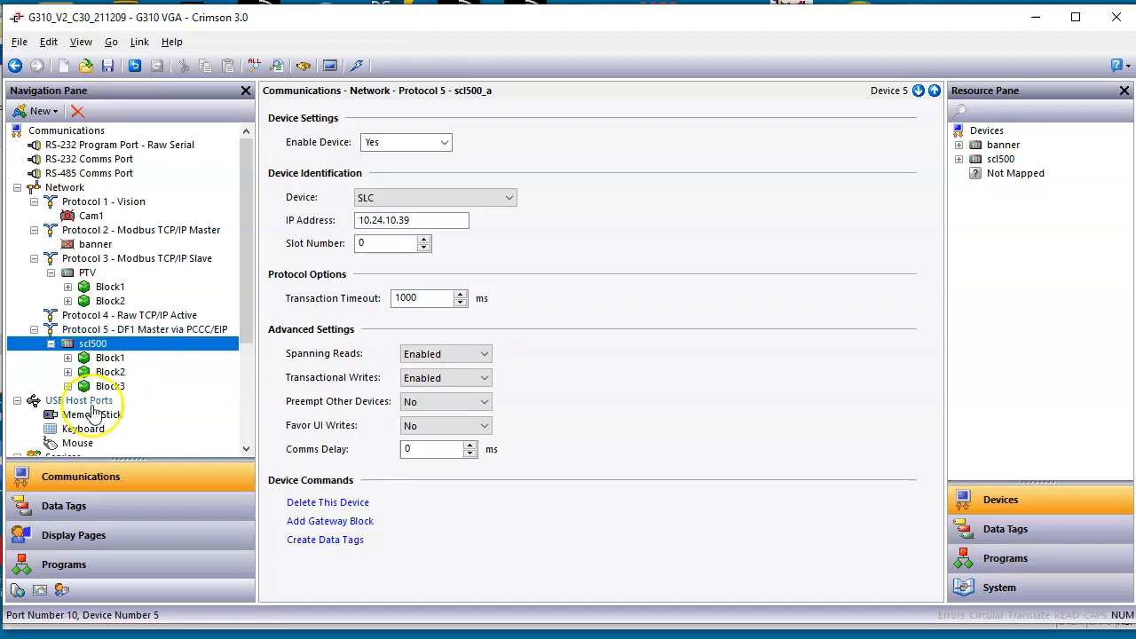
# Step: Check the data source of several data tags, including MISPRINT_FAIL_PRESET
pyautogui.click(93, 502)
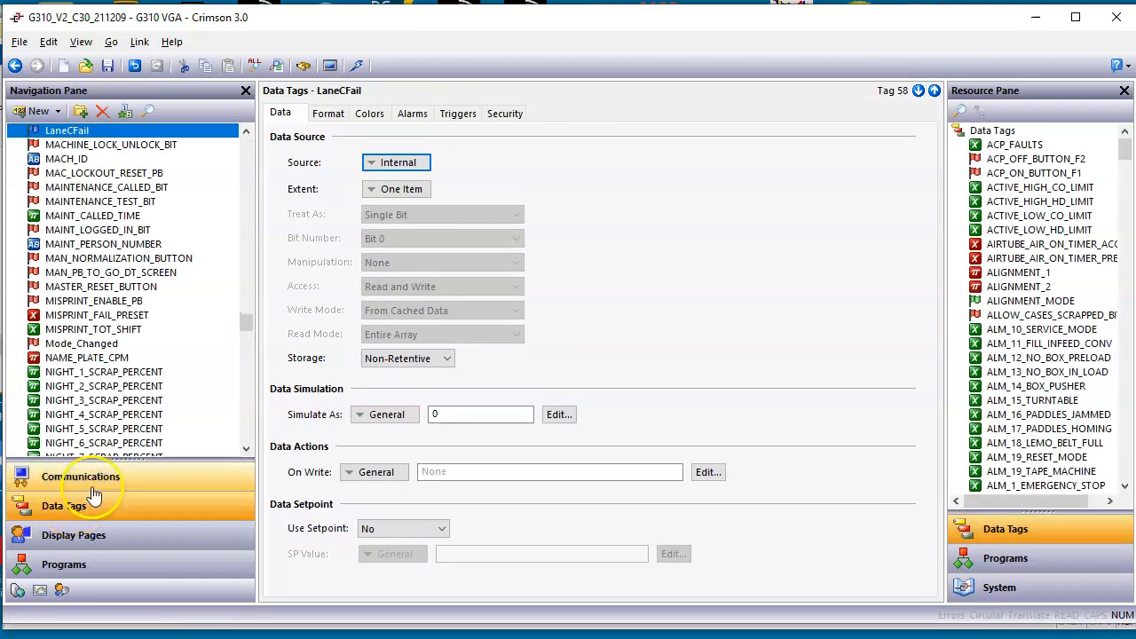
pyautogui.click(101, 203)
pyautogui.click(96, 274)
pyautogui.click(104, 317)
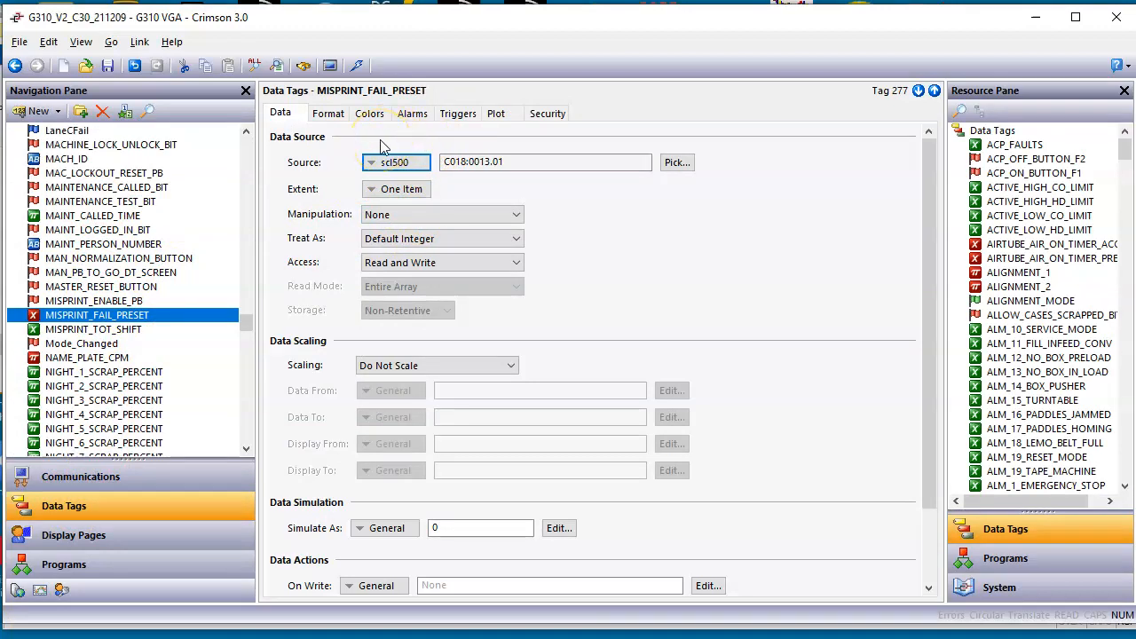
# Step: Review the converted display page PAGE_15_STATS, the programs, web server pages, data logs and security users
pyautogui.click(114, 537)
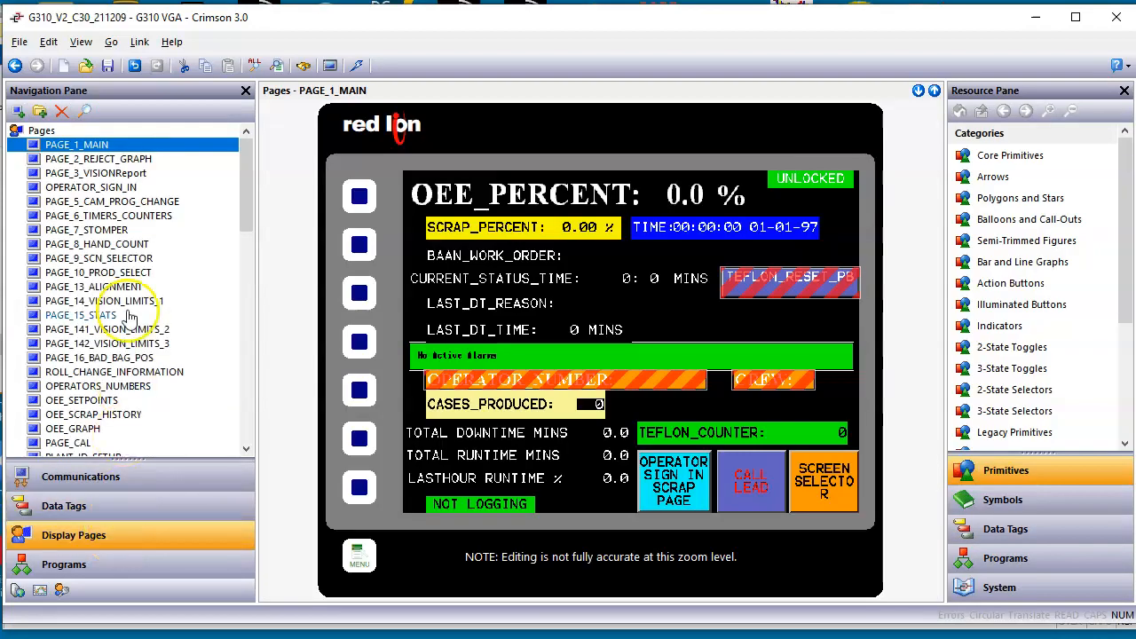
pyautogui.click(81, 315)
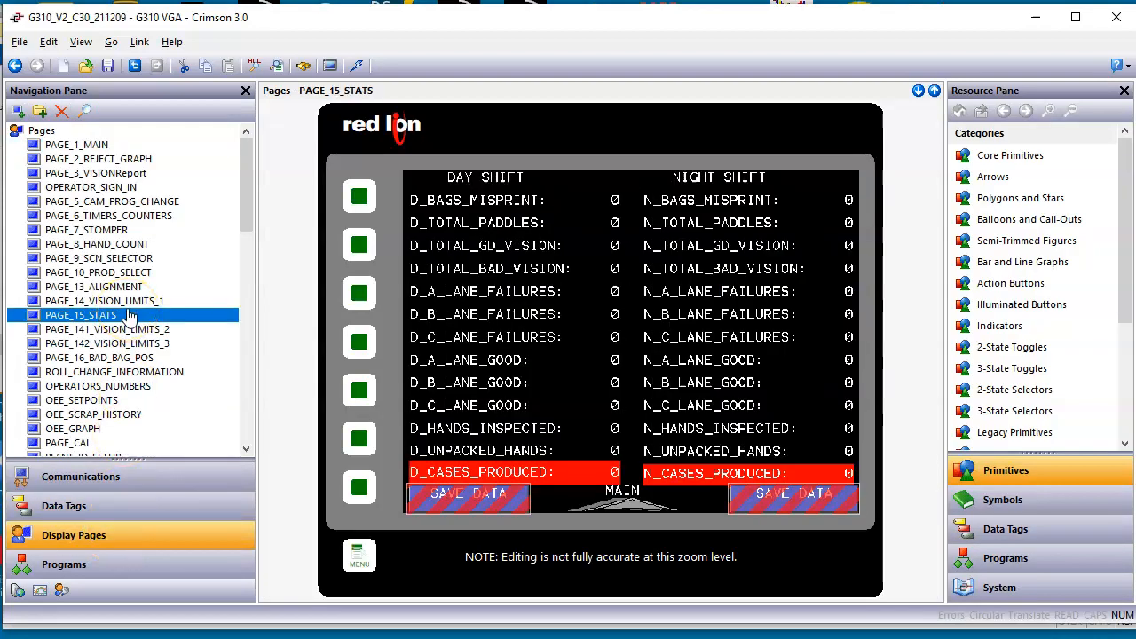
pyautogui.click(66, 565)
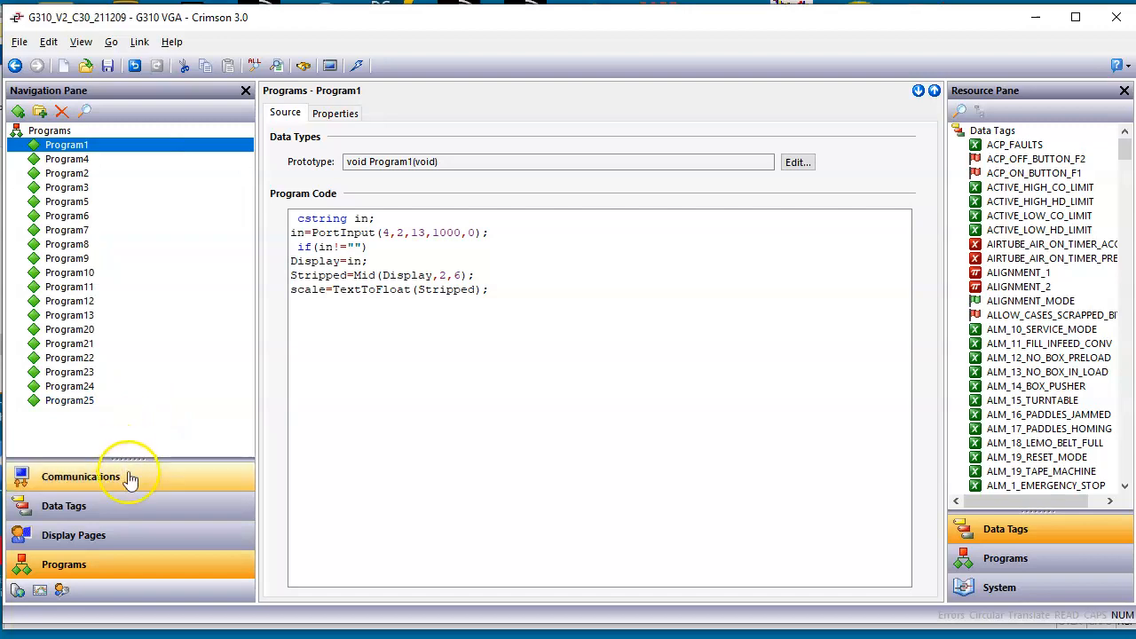
pyautogui.moveTo(127, 459); pyautogui.dragTo(127, 393)
pyautogui.click(80, 531)
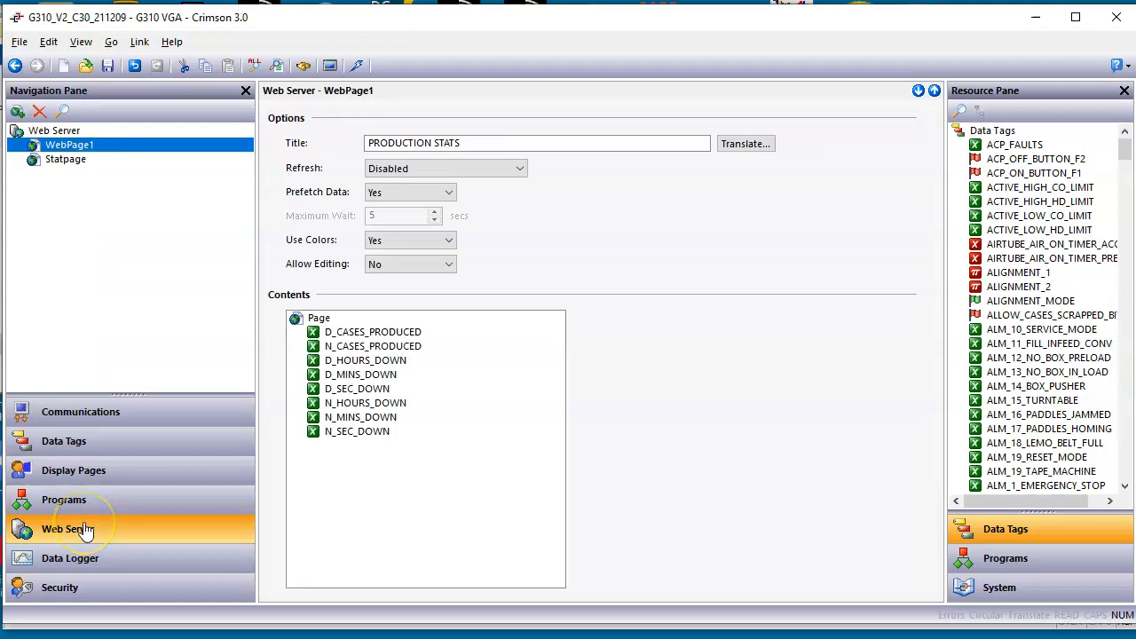
pyautogui.click(86, 556)
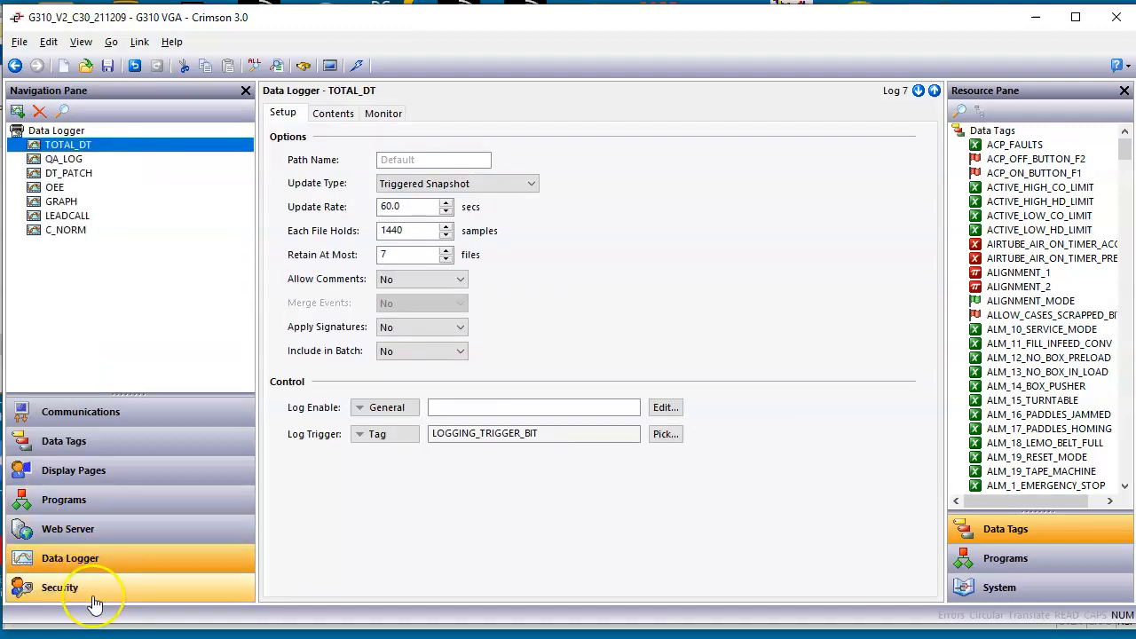
pyautogui.click(93, 597)
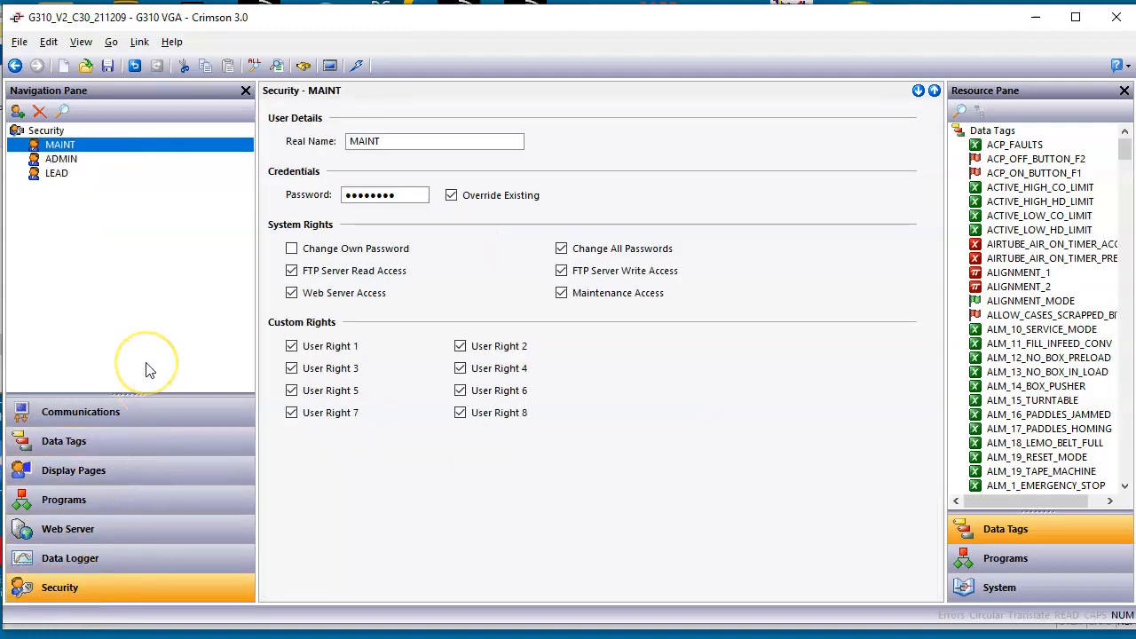
pyautogui.click(139, 406)
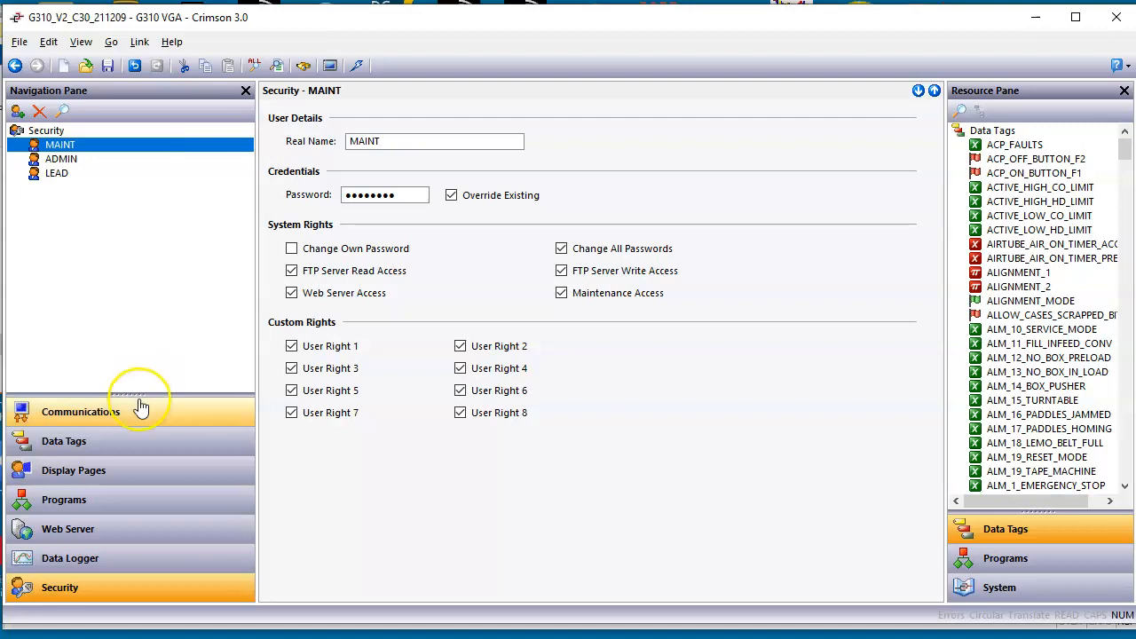